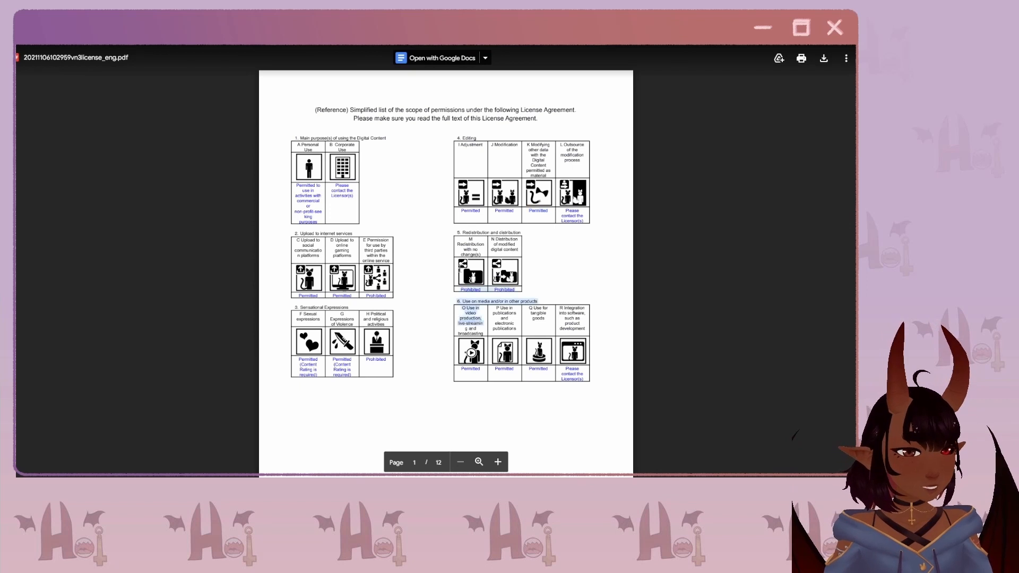
Examine the license PDF's section on use in video production and live streaming by highlighting it.
drag(507, 330, 498, 306)
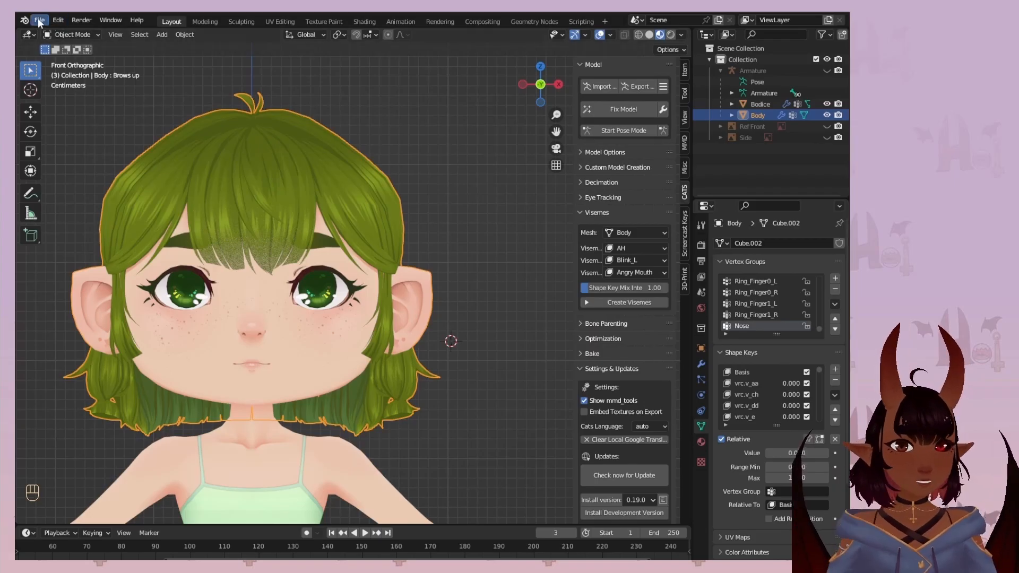
Switch to Blender, save the avatar project, and open the recent Haruki.blend file to inspect the outfit model.
click(39, 21)
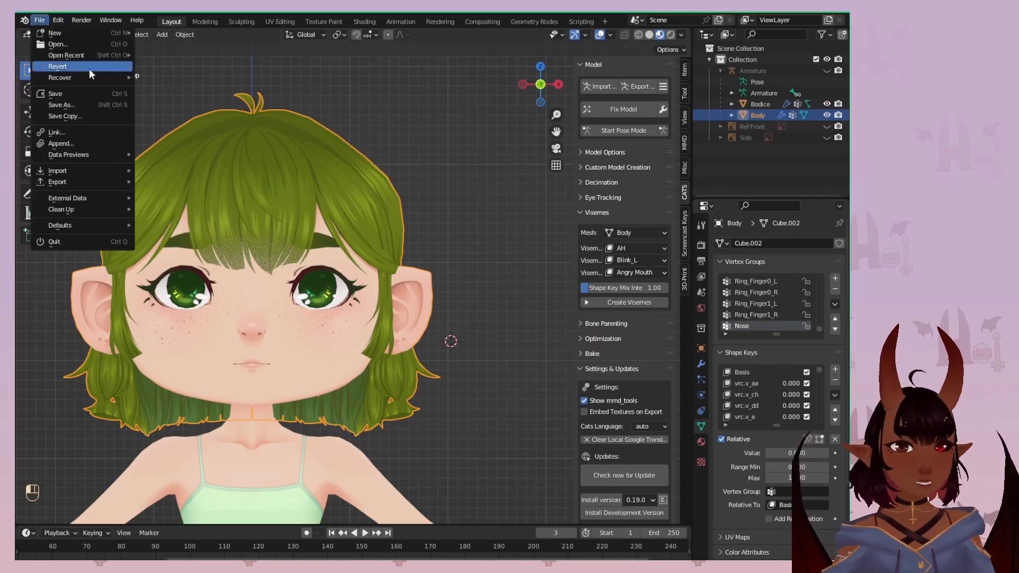
click(78, 94)
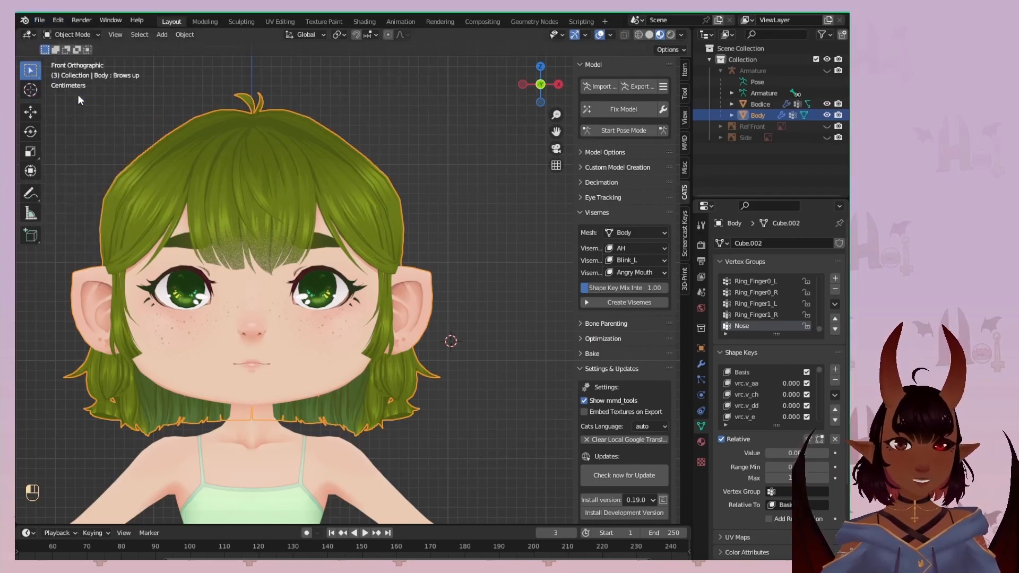
click(40, 20)
mouse_move(74, 56)
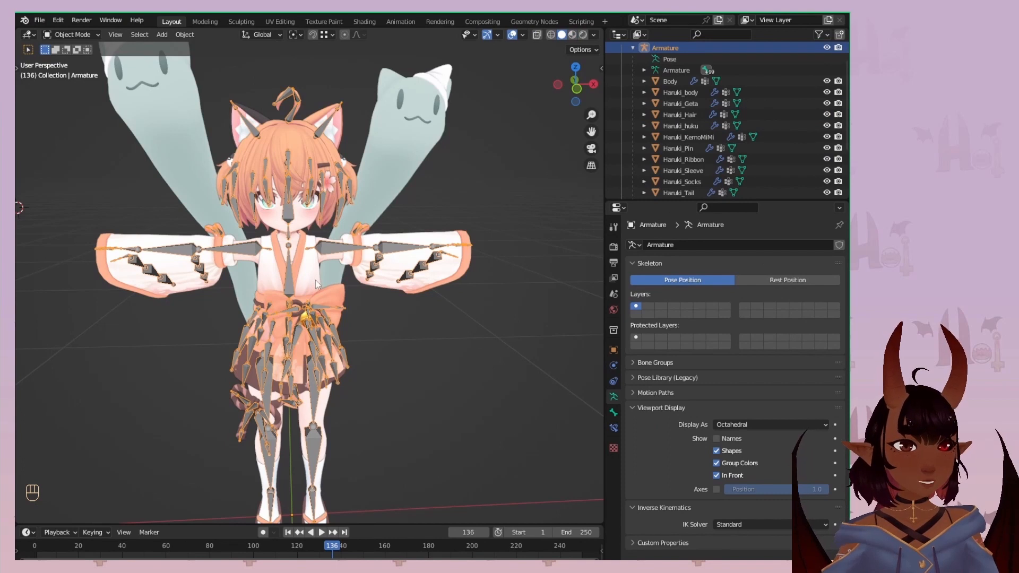
scroll(315, 285, down, 1)
scroll(315, 285, up, 2)
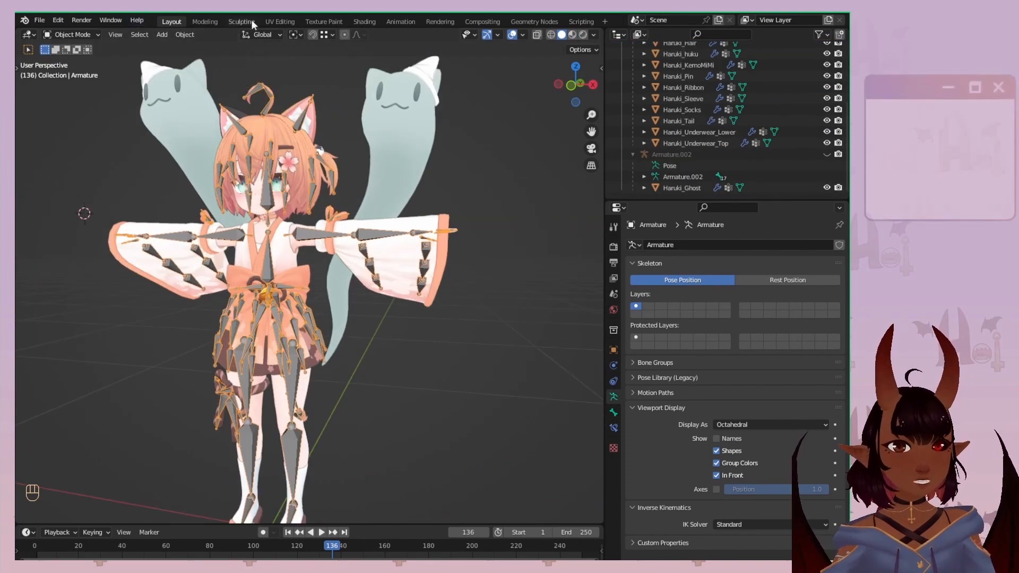
Reopen the recent file Tutorial Chan 2022.blend.
click(39, 22)
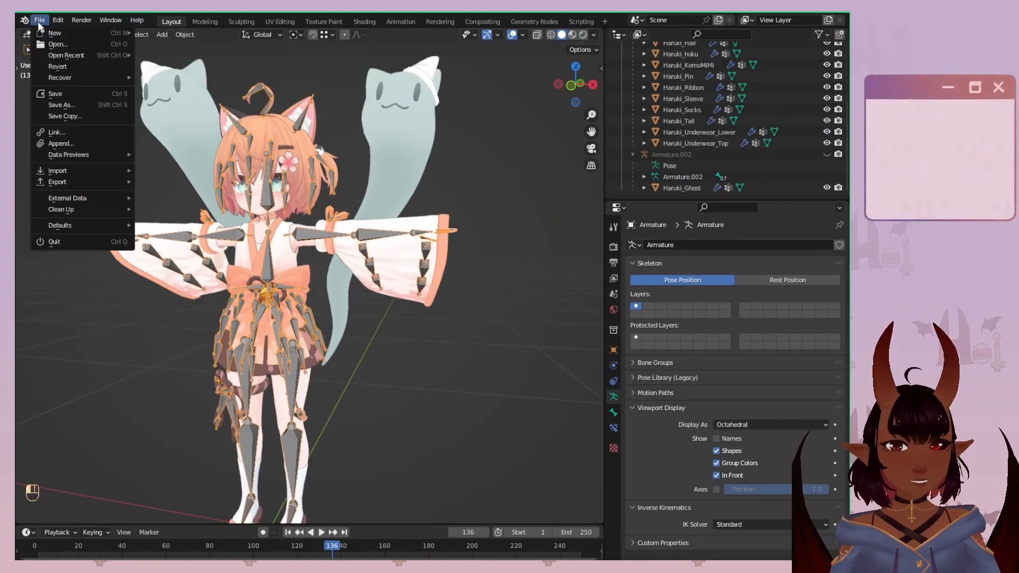
mouse_move(85, 55)
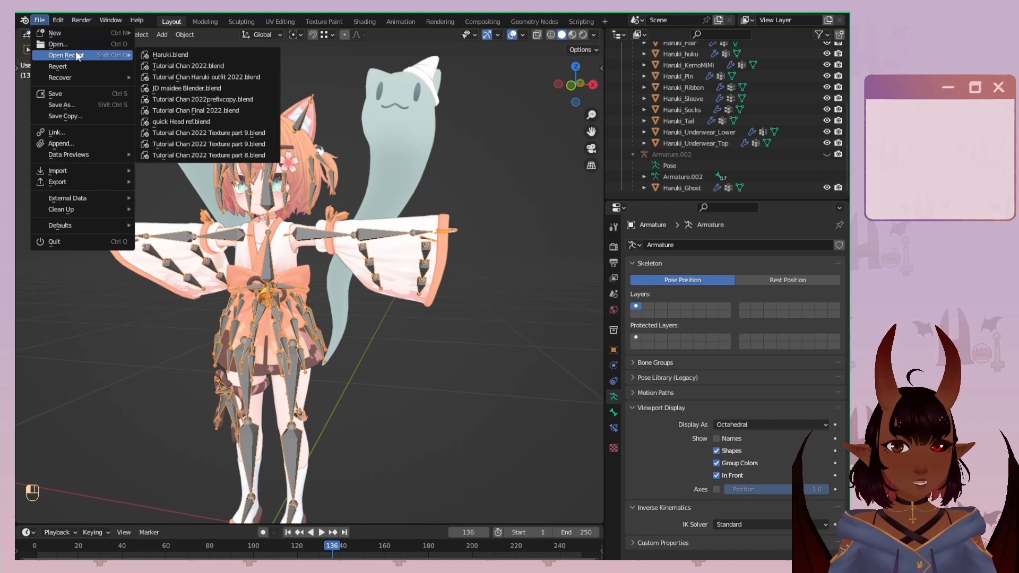
click(215, 67)
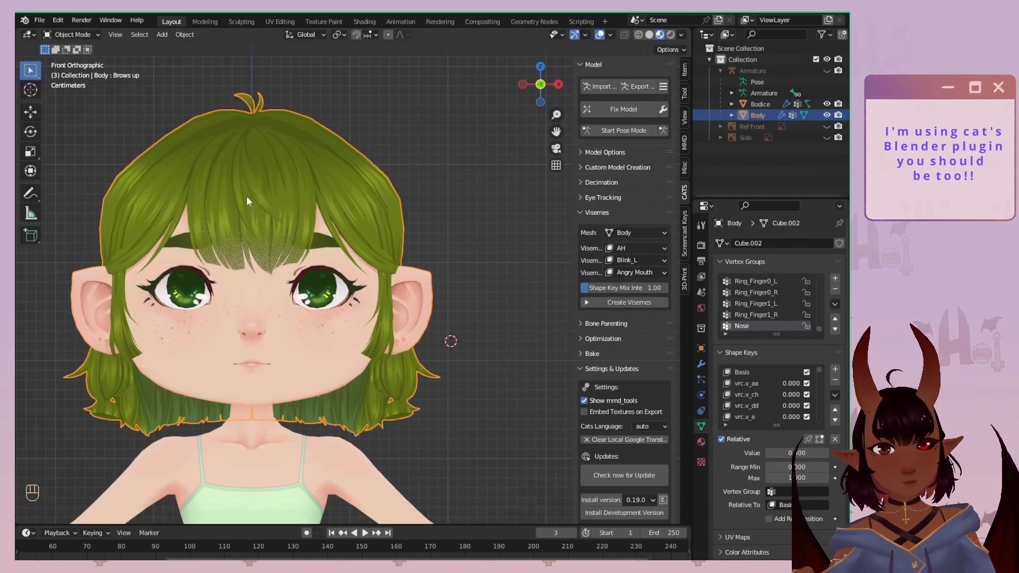
scroll(326, 316, up, 2)
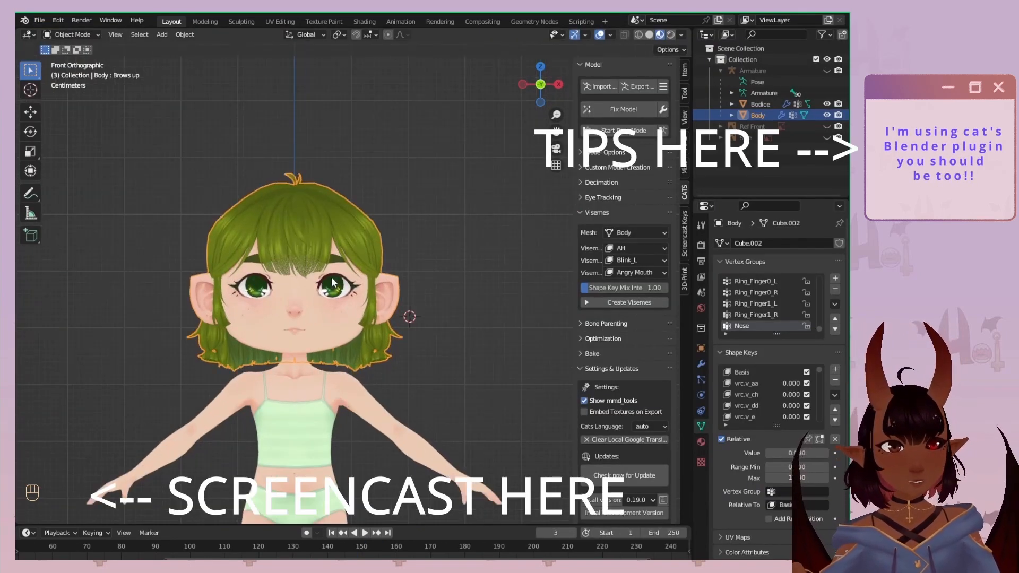
shift+middle_drag(335, 330, 339, 270)
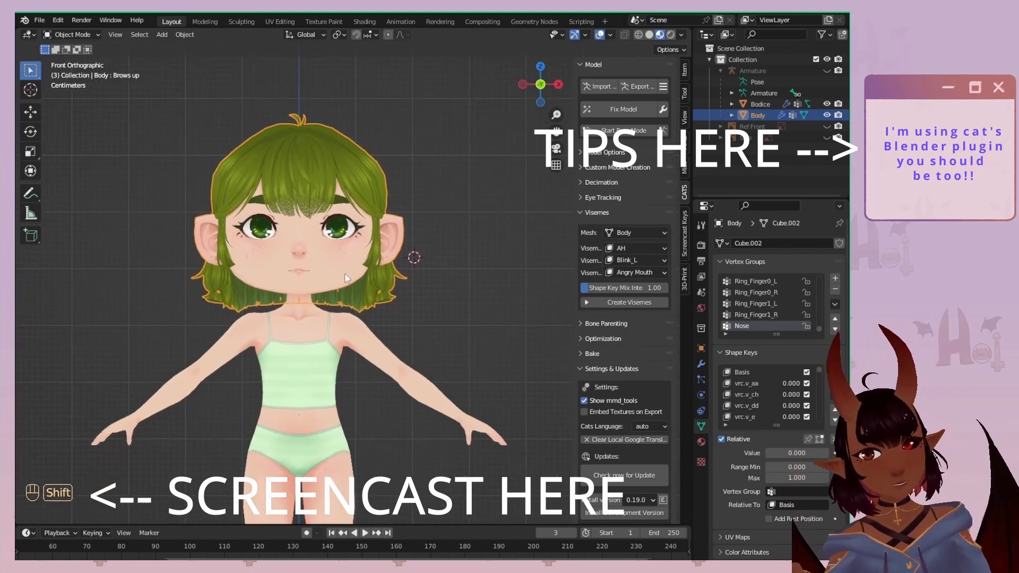
scroll(336, 268, up, 1)
Save the avatar project under the name Tutorial Chan Haruki outfit 2022.blend, overwriting the existing file.
click(40, 21)
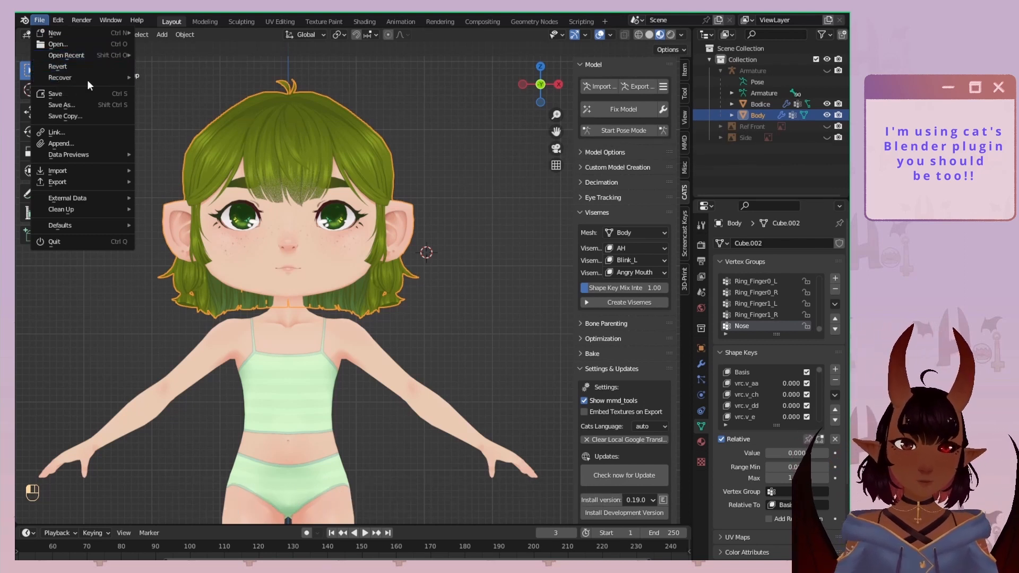
click(75, 106)
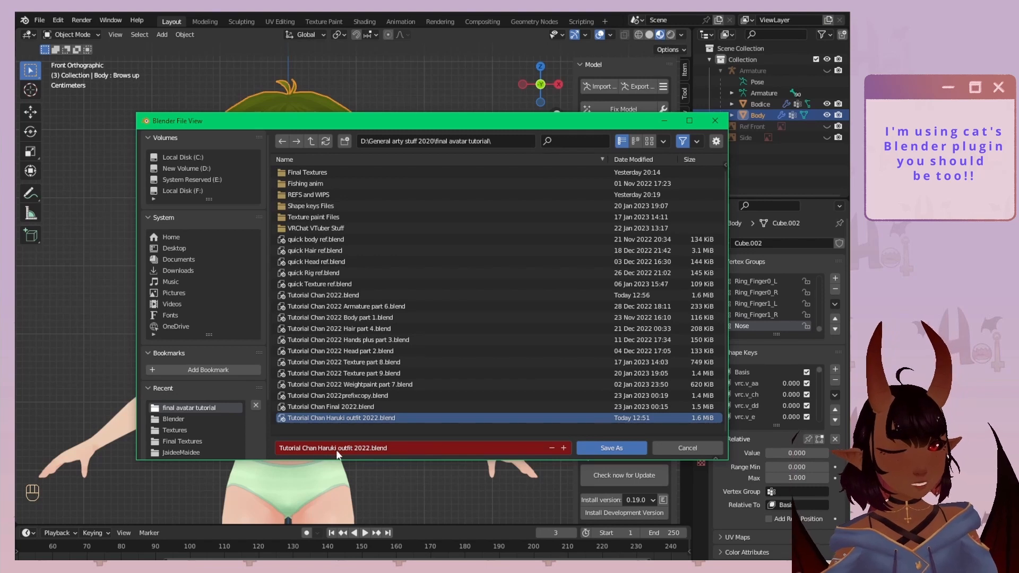
click(606, 449)
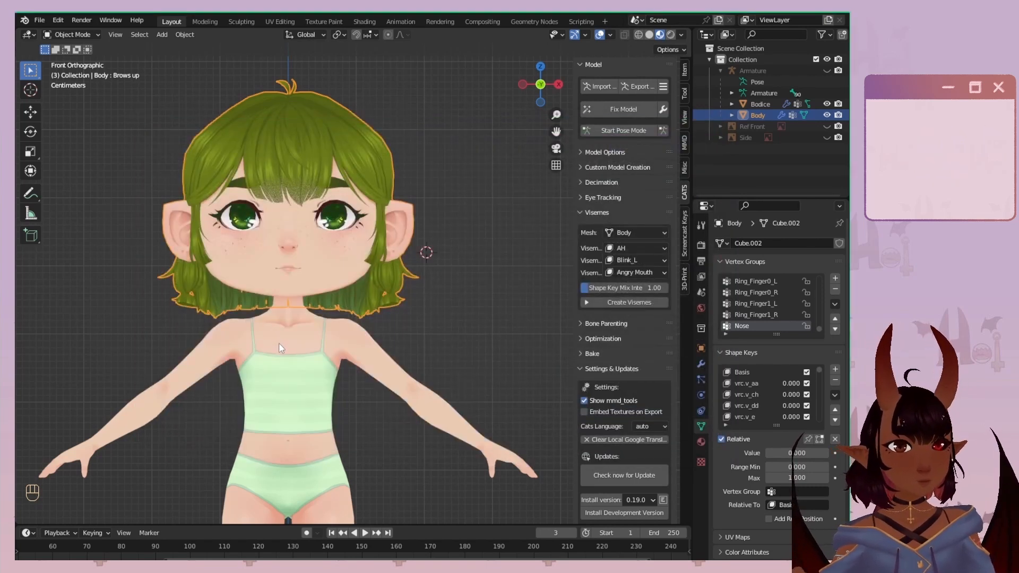
Append the collection named Collection from Haruki.blend into the avatar scene.
scroll(281, 348, down, 2)
shift+middle_drag(281, 348, 326, 246)
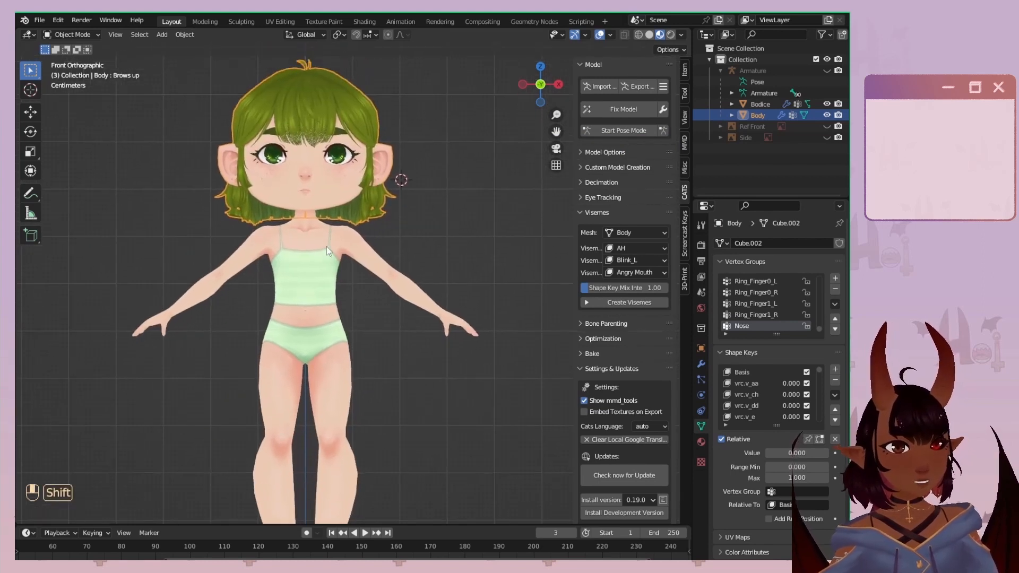
click(40, 20)
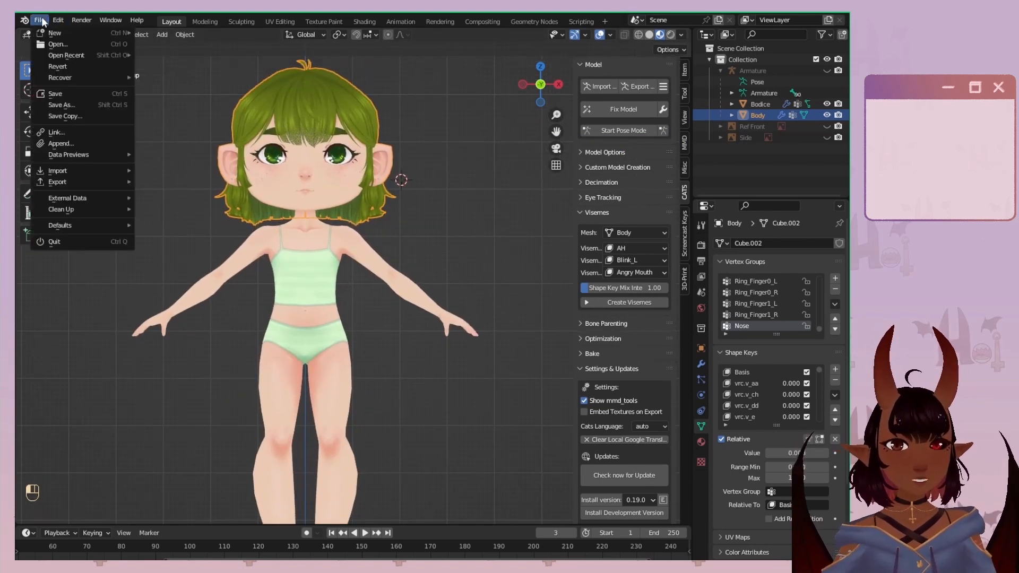
click(74, 143)
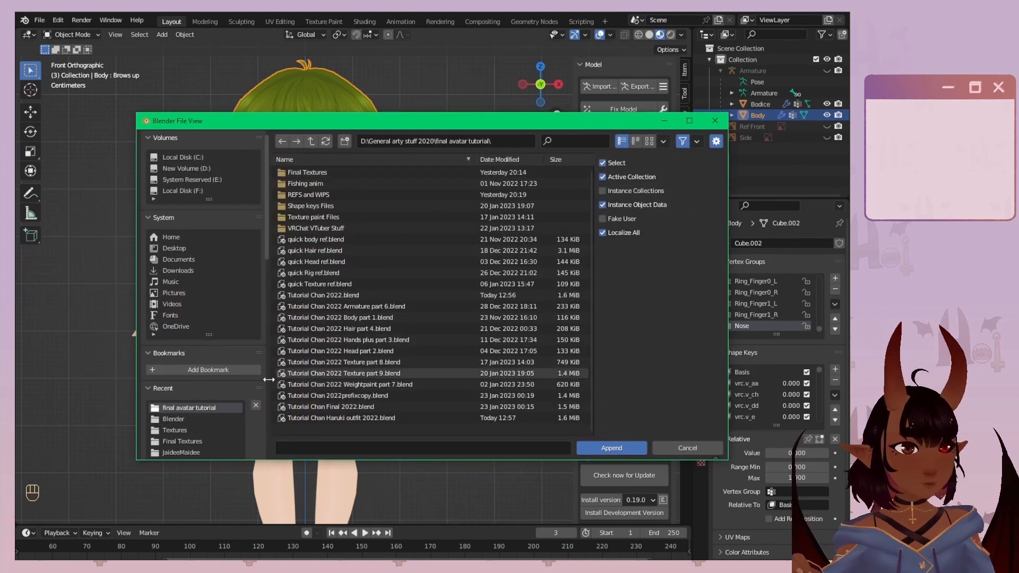
click(194, 420)
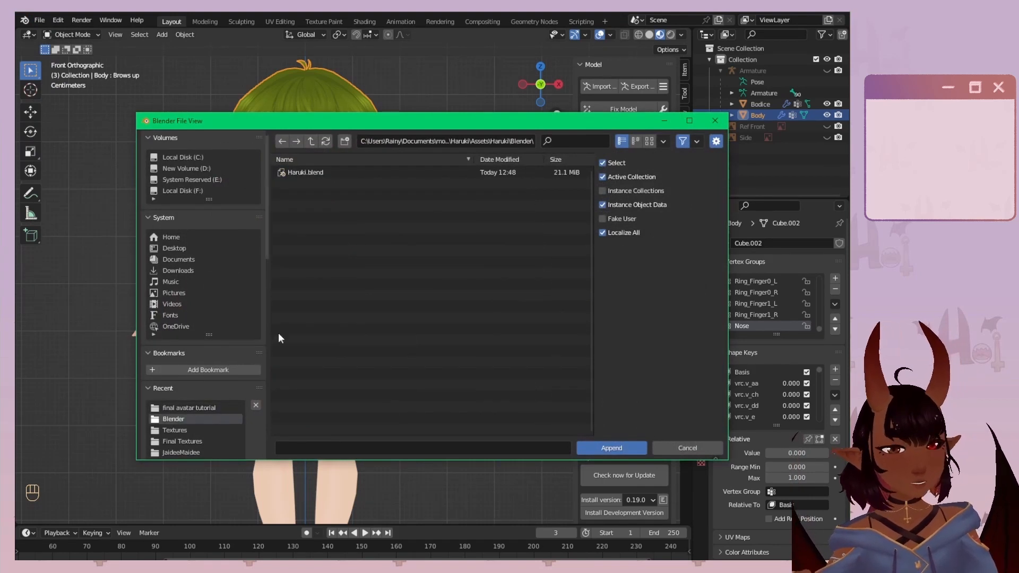
click(328, 172)
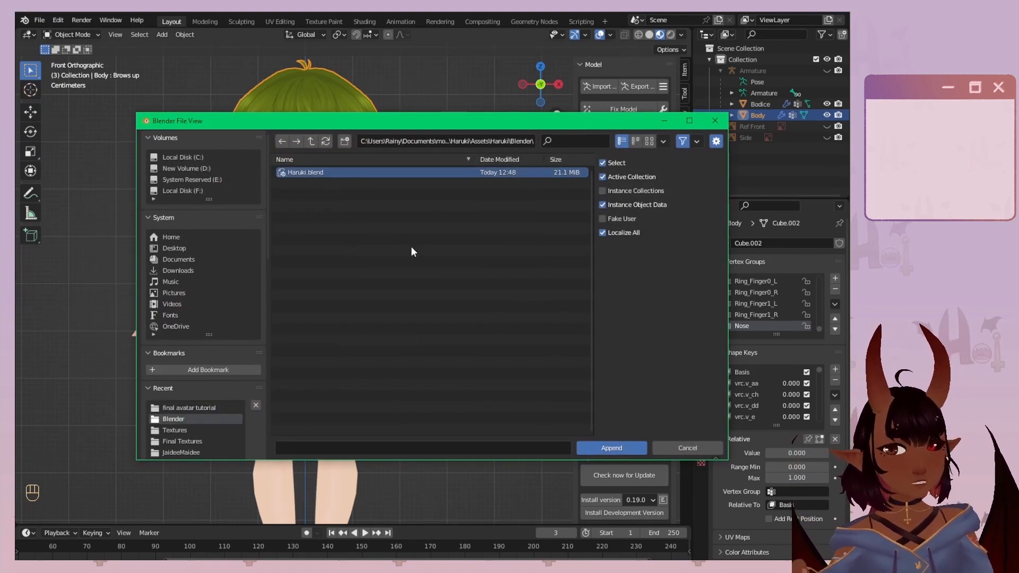
click(627, 448)
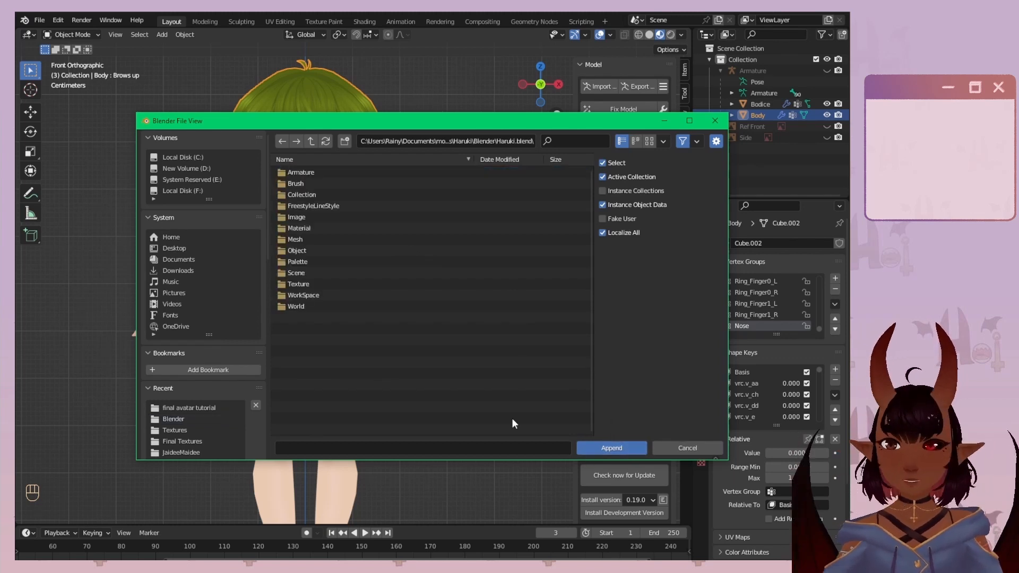
click(330, 196)
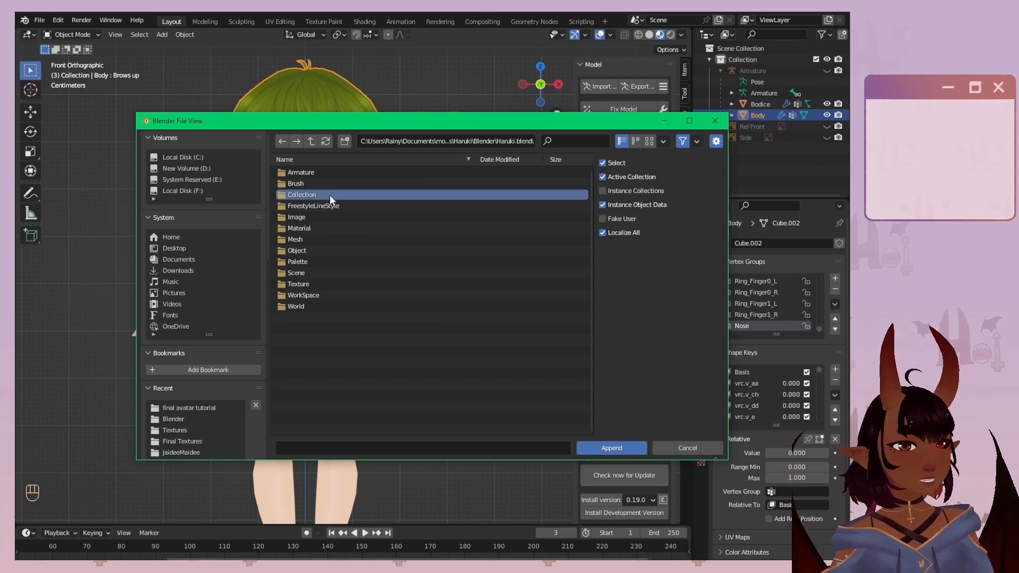
double_click(330, 195)
click(313, 170)
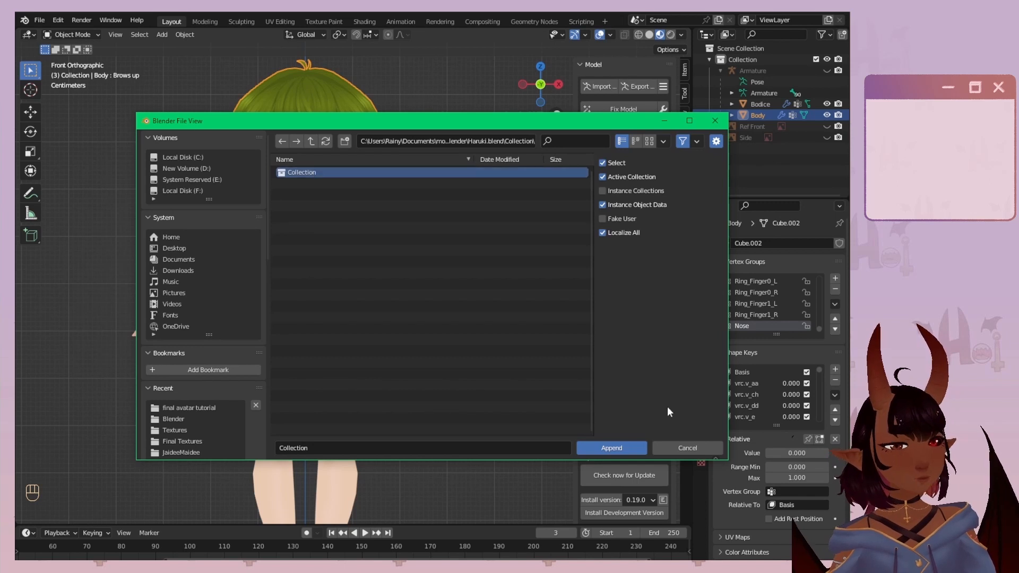
click(586, 447)
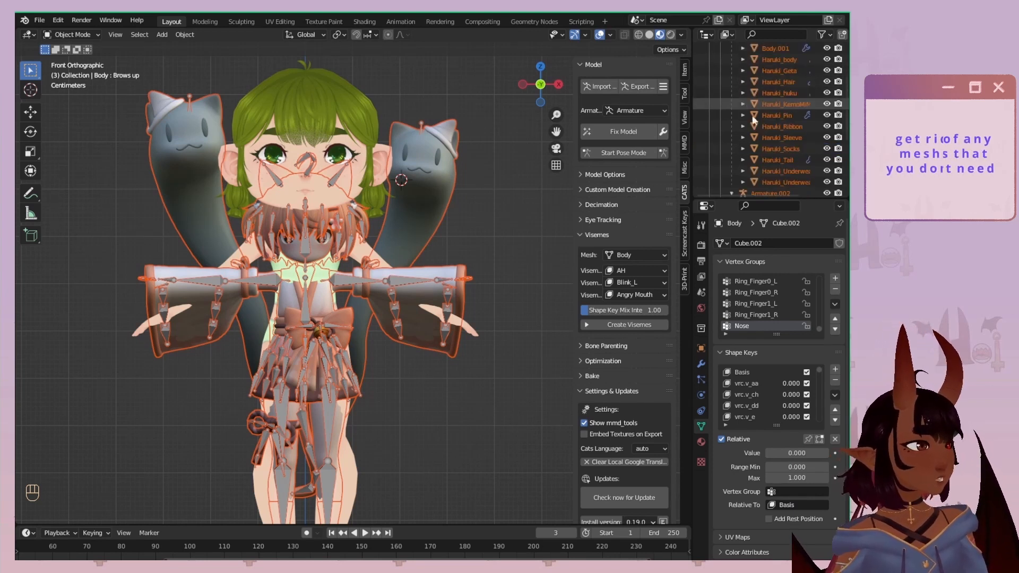
Delete Armature.002 with its whole hierarchy, including the Haruki_Ghost mesh.
scroll(754, 119, down, 4)
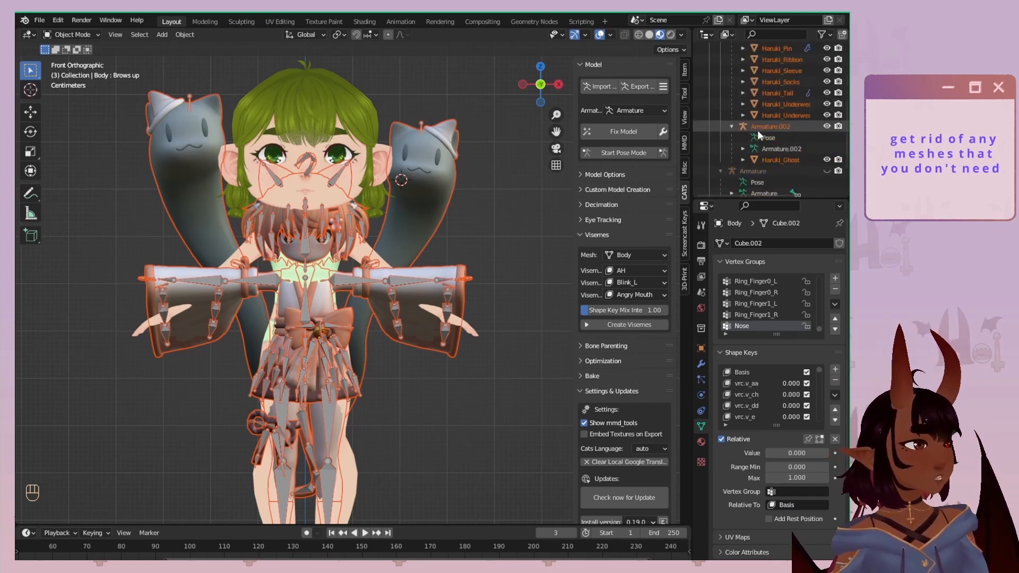
click(775, 131)
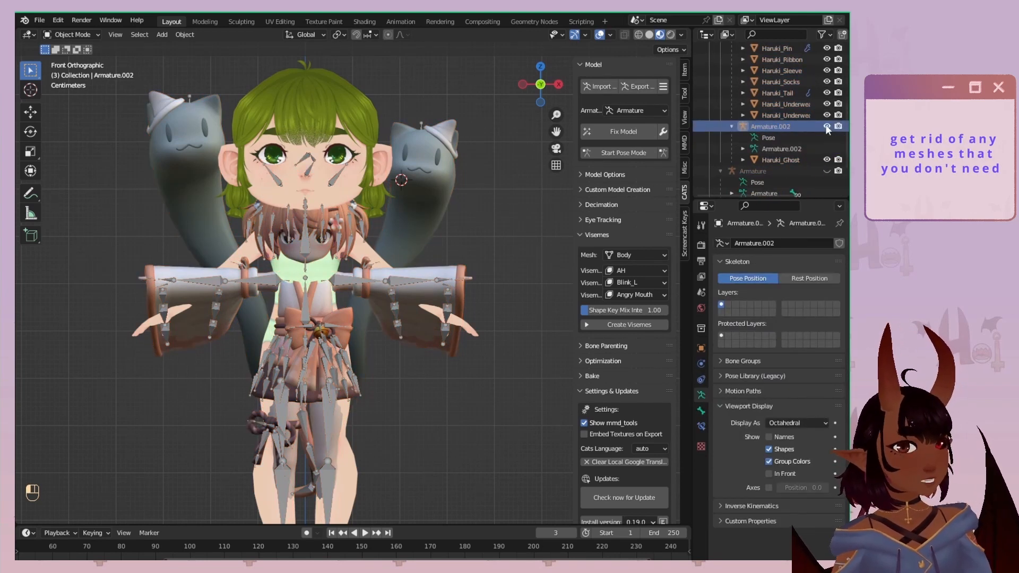
right_click(785, 128)
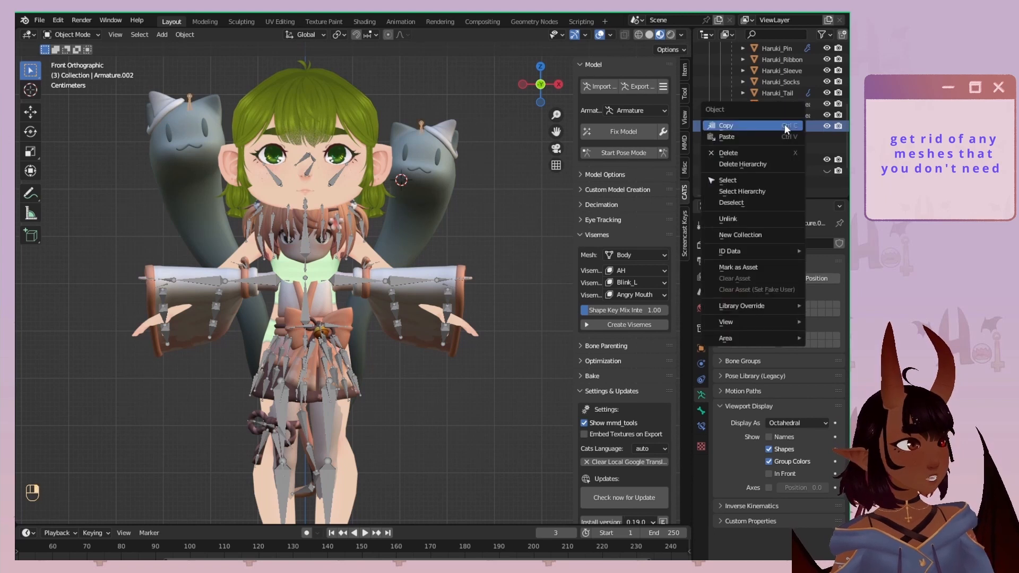
click(750, 164)
Hide Armature.001 and delete the appended Body.001, Haruki_body and Haruki_Hair meshes.
scroll(280, 245, up, 3)
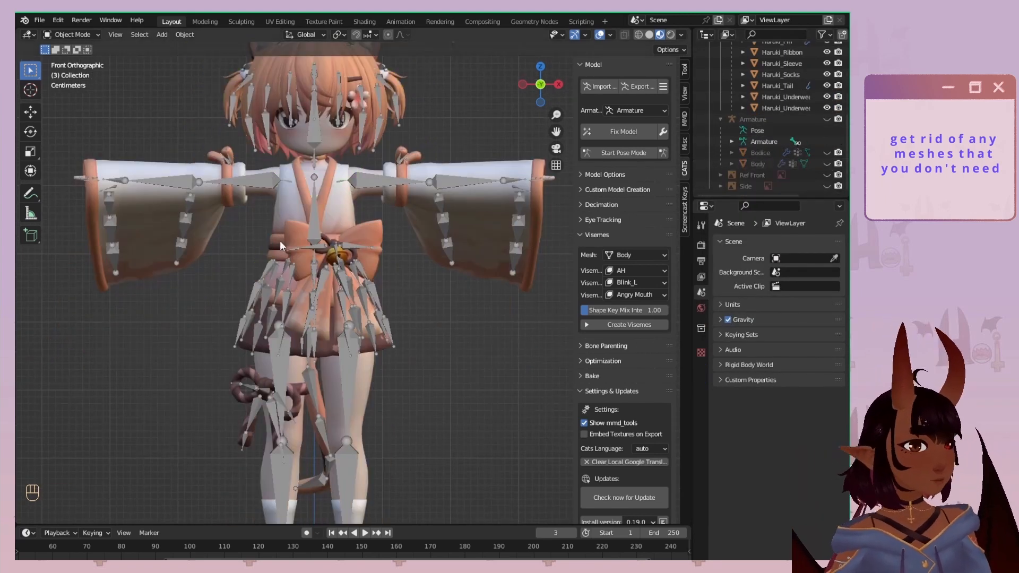
scroll(281, 246, down, 1)
scroll(826, 120, up, 6)
click(827, 75)
right_click(778, 109)
click(777, 108)
right_click(777, 108)
click(778, 108)
Hide the Haruki_huku mesh and delete the appended cat ears and Haruki_Socks meshes.
click(826, 119)
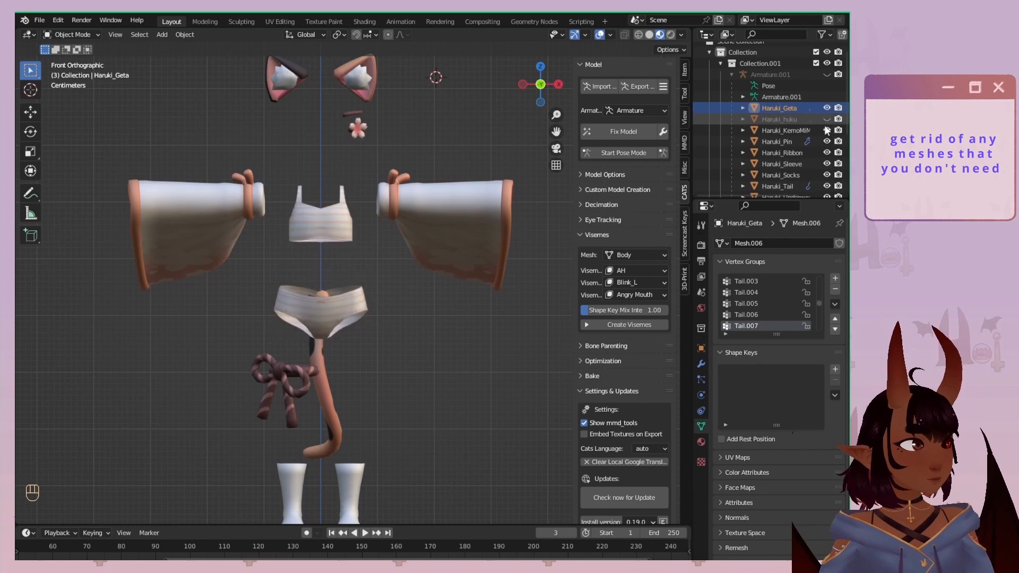
right_click(786, 131)
click(786, 132)
scroll(800, 143, down, 1)
right_click(783, 142)
click(782, 143)
Delete the Haruki_Underwear_Lower, Haruki_Underwear_Top, Haruki_Tail and Haruki_Geta meshes.
right_click(774, 153)
click(771, 154)
right_click(767, 154)
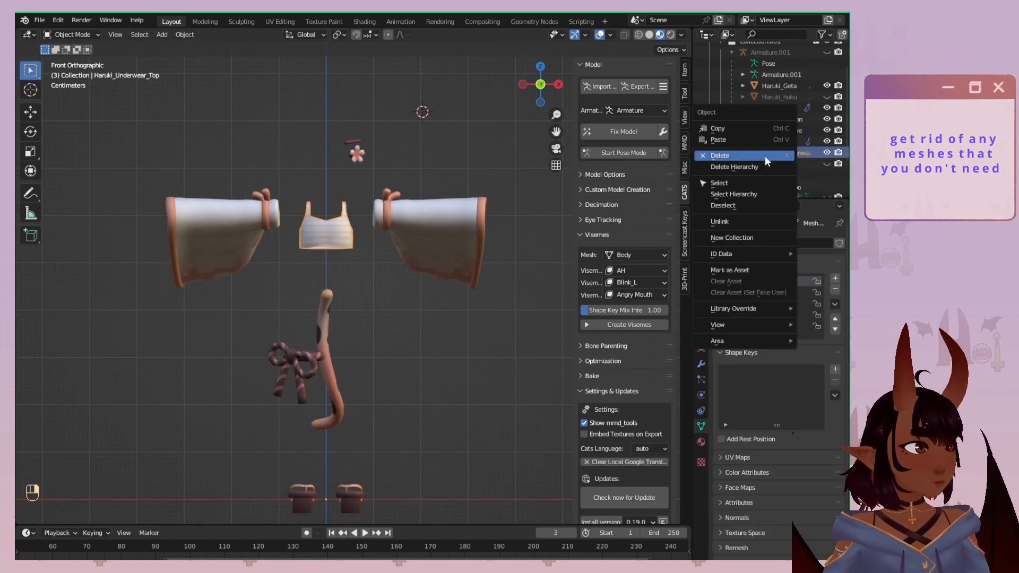
click(765, 157)
right_click(769, 142)
click(769, 142)
right_click(777, 86)
click(777, 85)
Unhide Haruki_huku, Armature.001 and the avatar's Armature with its Bodice and Body meshes, and select the avatar's Armature.
click(827, 86)
key(KP_1)
click(827, 74)
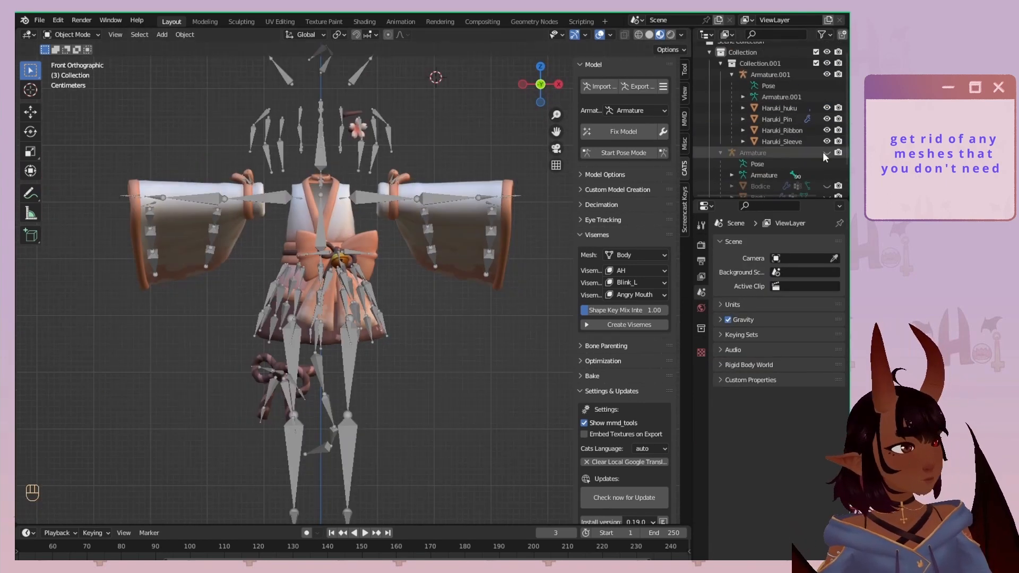
click(825, 153)
scroll(811, 150, down, 3)
click(773, 118)
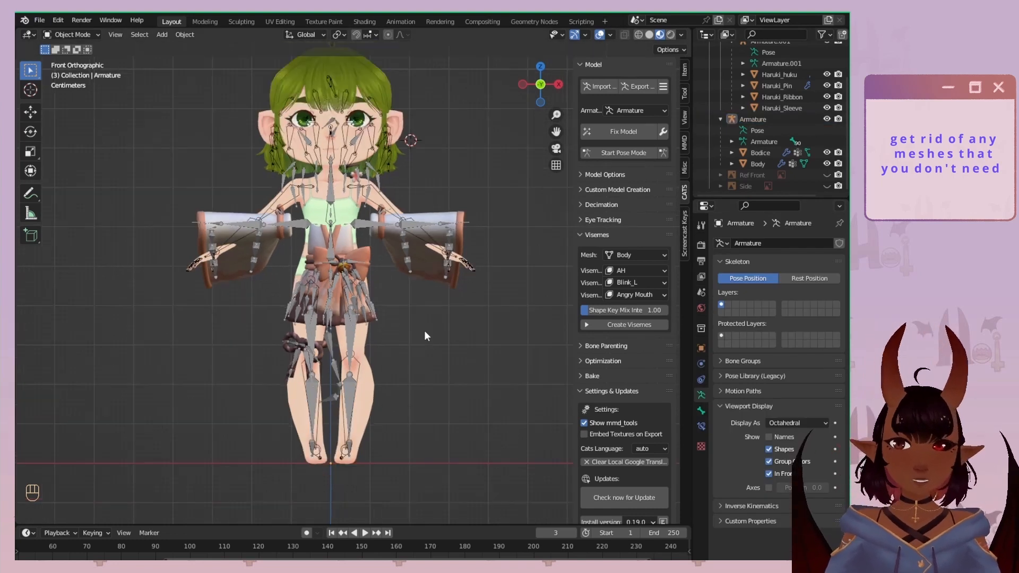
Select Armature.001, set it as the active armature in the CATS plugin, and start Pose Mode.
middle_drag(424, 332, 526, 334)
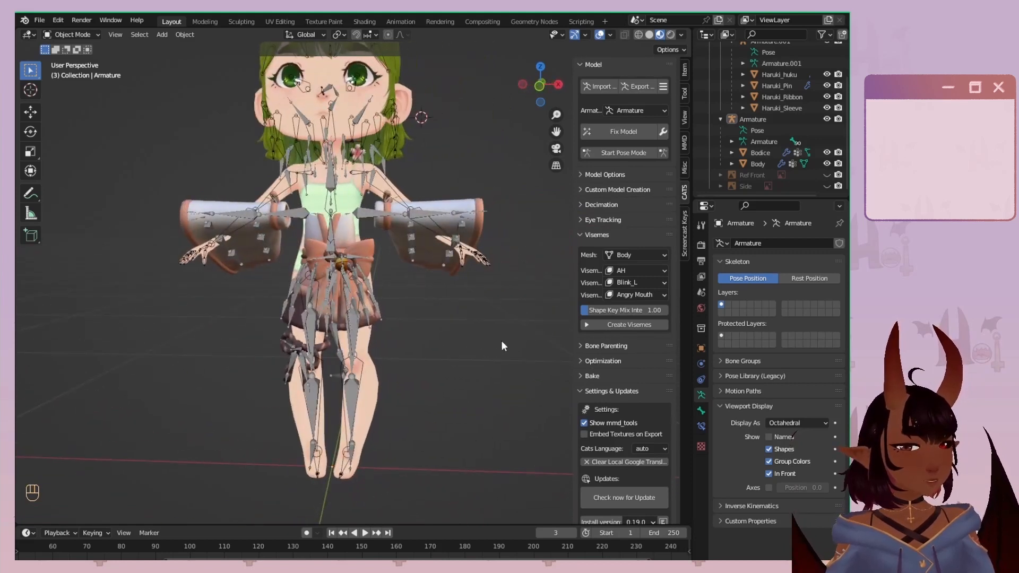
scroll(756, 121, up, 3)
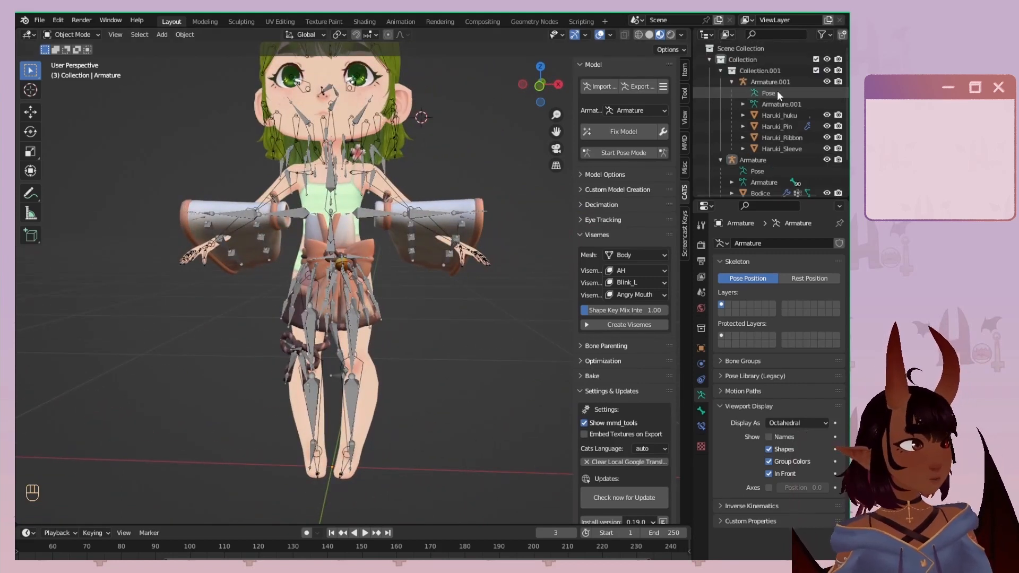
click(780, 83)
click(652, 110)
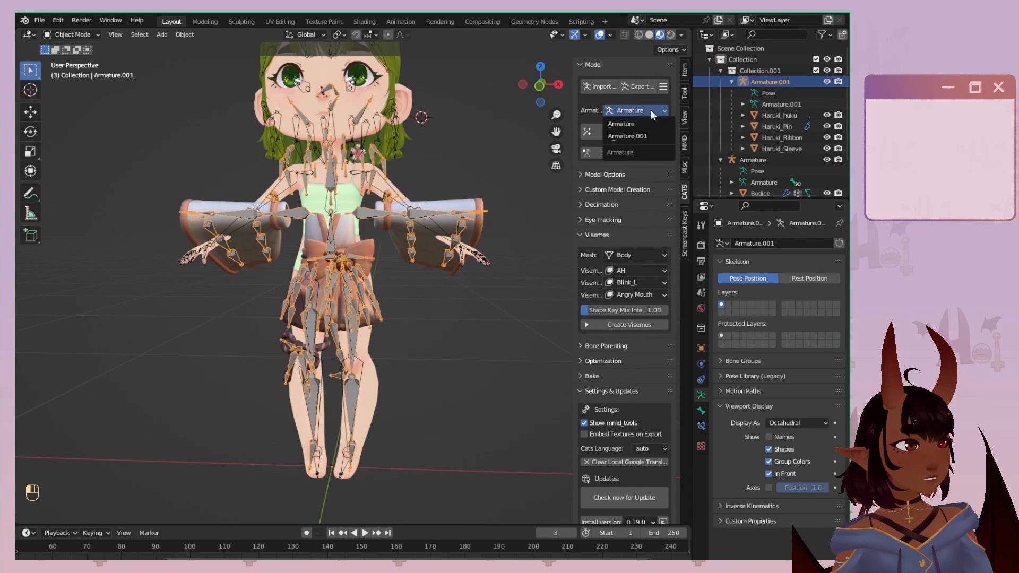
click(638, 137)
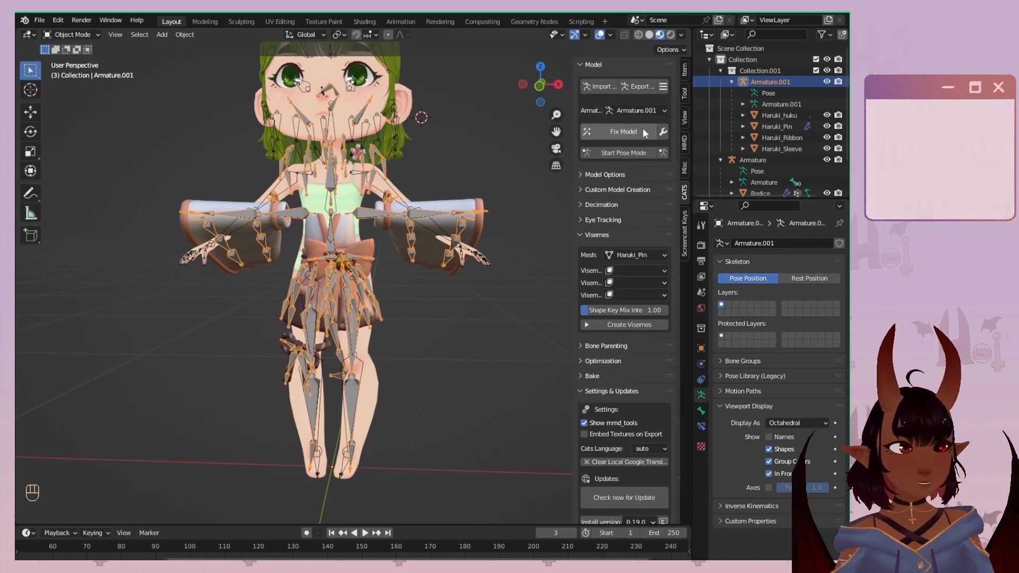
click(640, 152)
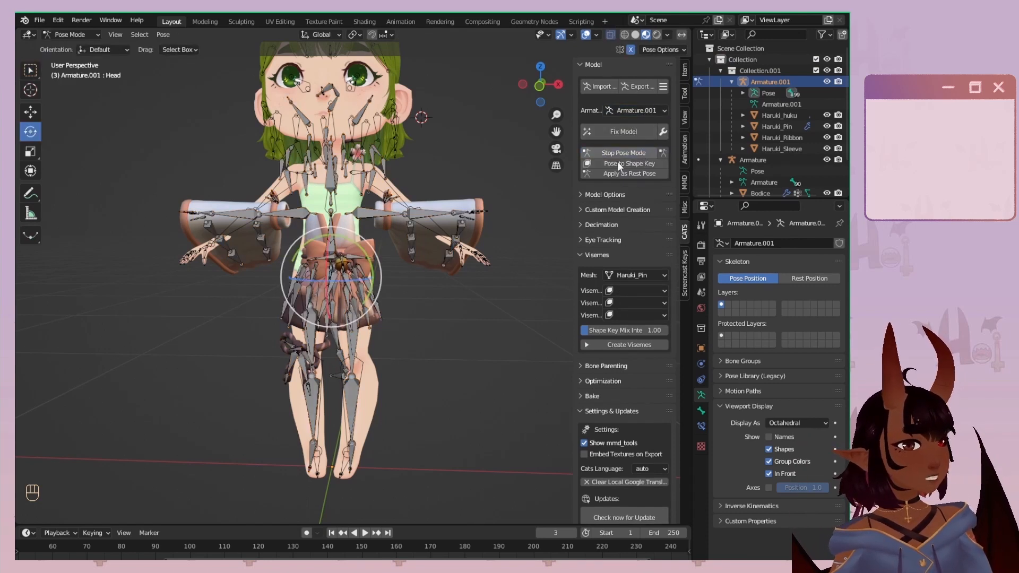
Try rotating the Upper Arm.L, Sleeve.L.001 and Sleeve.L.004 bones of the outfit's armature, cancelling each rotation.
scroll(354, 239, up, 3)
right_click(374, 193)
key(r)
right_click(379, 249)
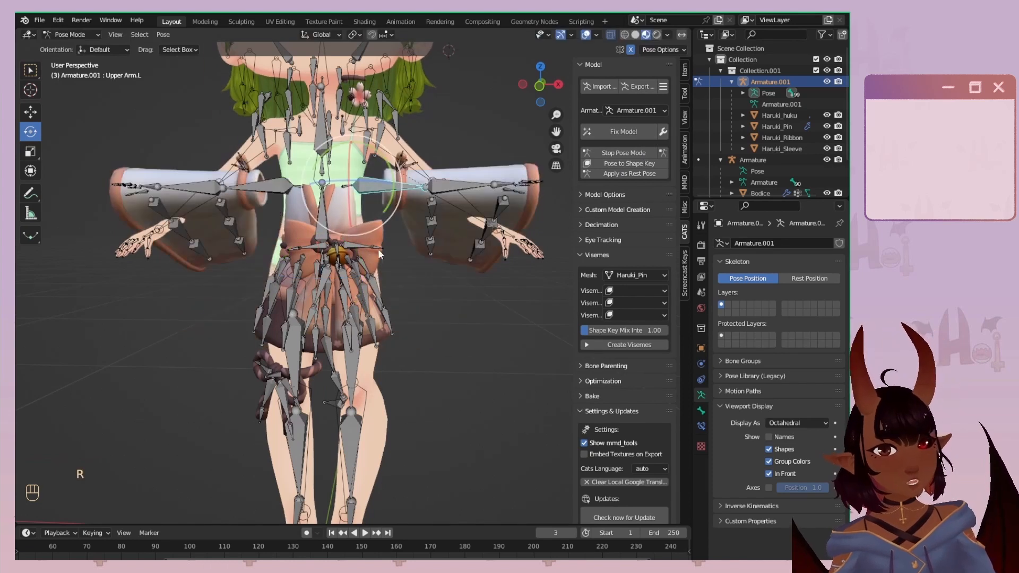
right_click(440, 213)
key(r)
key(r)
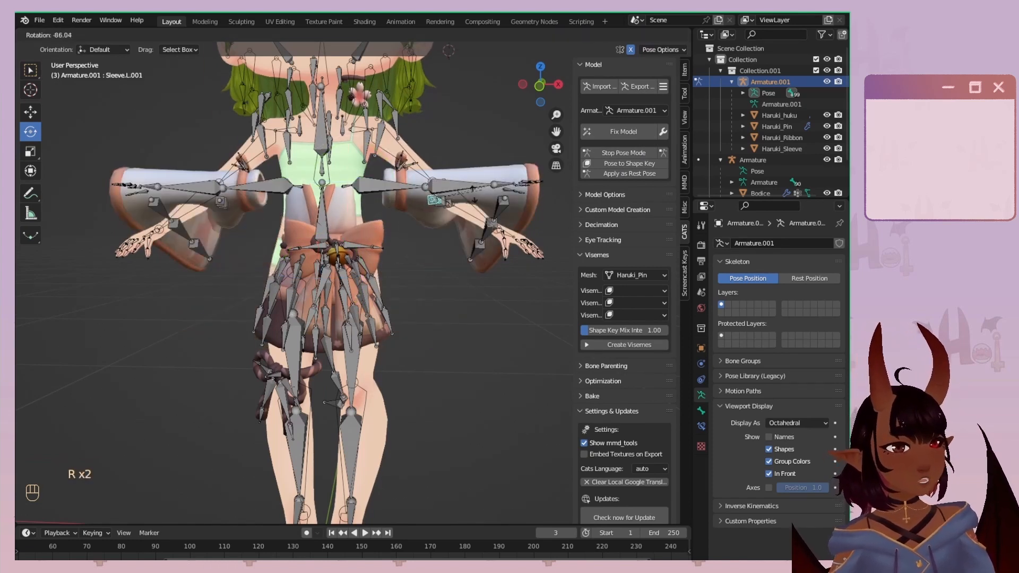
right_click(374, 248)
right_click(507, 214)
key(r)
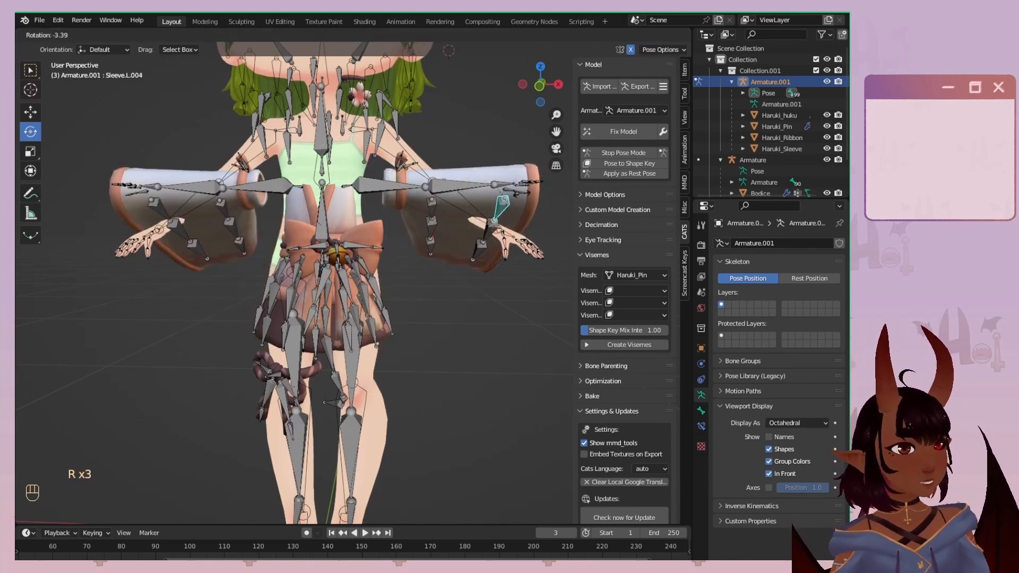
right_click(501, 196)
Try rotating the Chest and Spine_Ribbon.L bones of the outfit's armature, cancelling each rotation.
scroll(499, 212, up, 3)
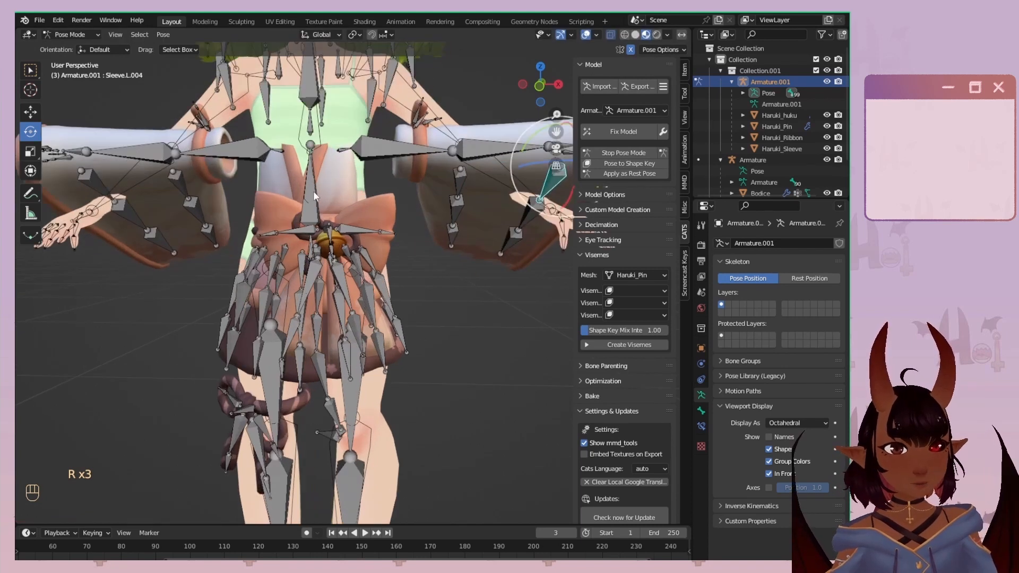
right_click(328, 229)
key(r)
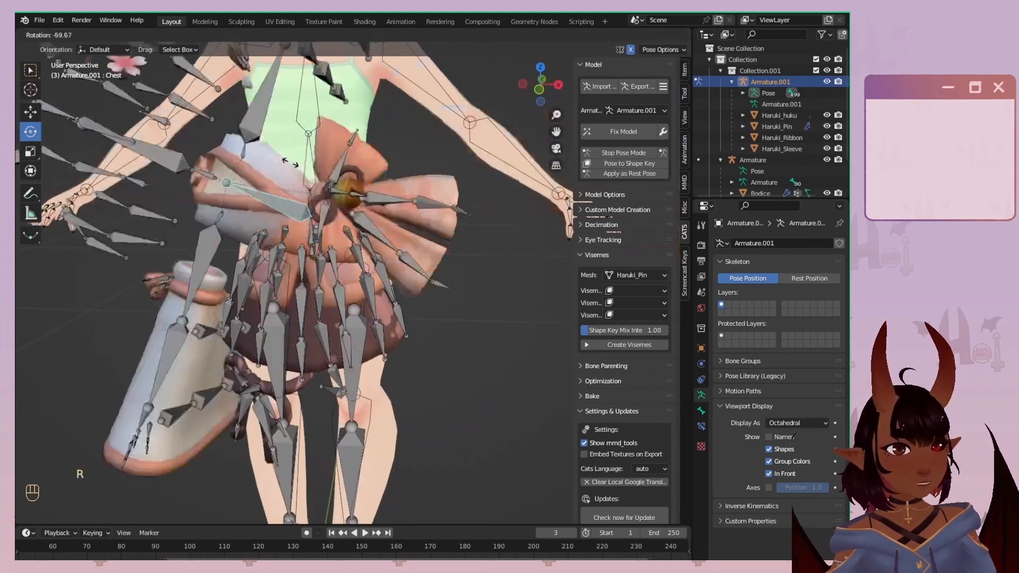
right_click(305, 240)
right_click(365, 222)
scroll(355, 249, up, 3)
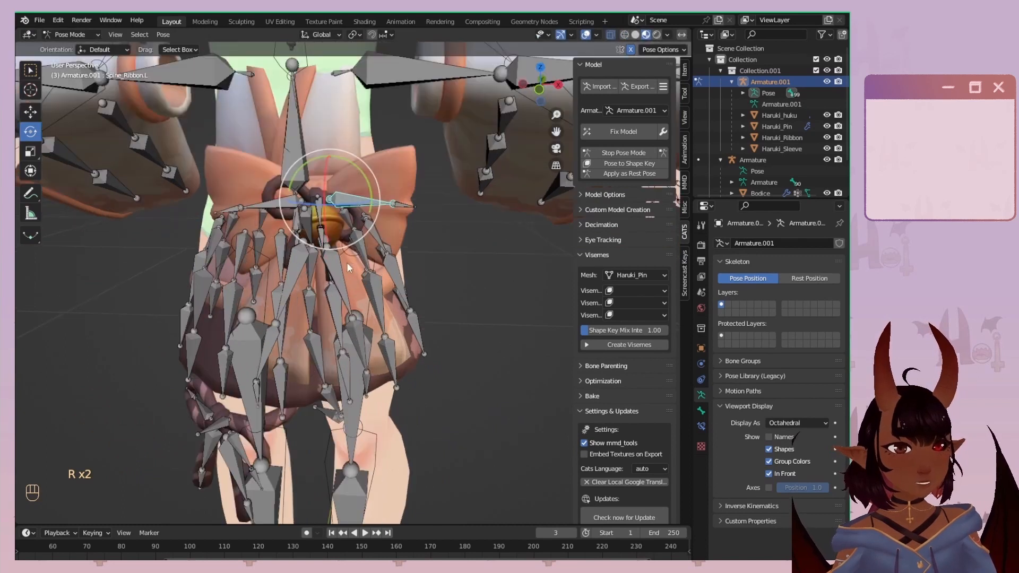
Return to Object Mode in front view and scale Armature.001 up uniformly by about 1.152 to match the avatar's body.
middle_drag(346, 263, 313, 293)
key(KP_1)
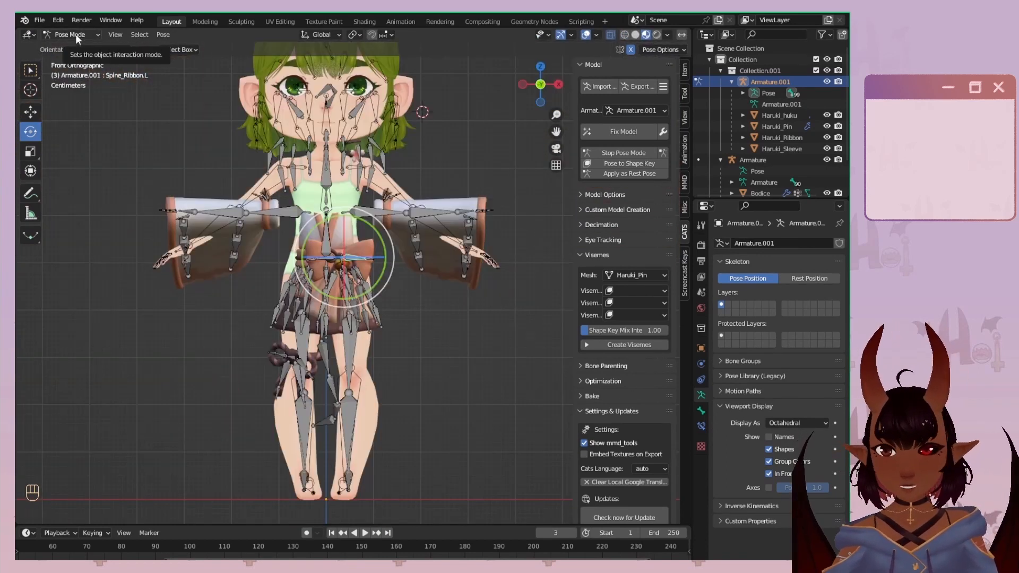
click(75, 35)
click(76, 47)
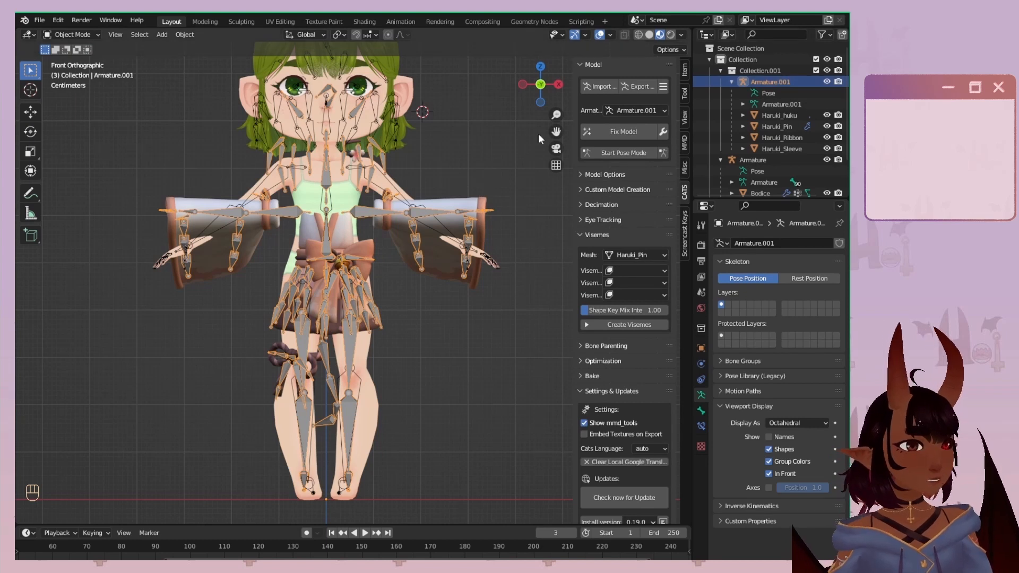
scroll(357, 241, down, 1)
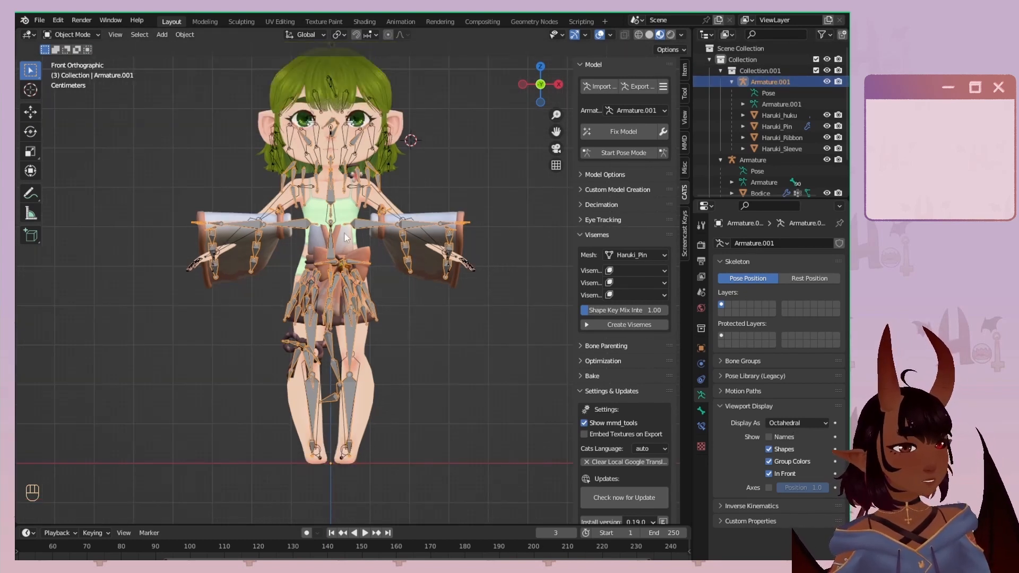
key(s)
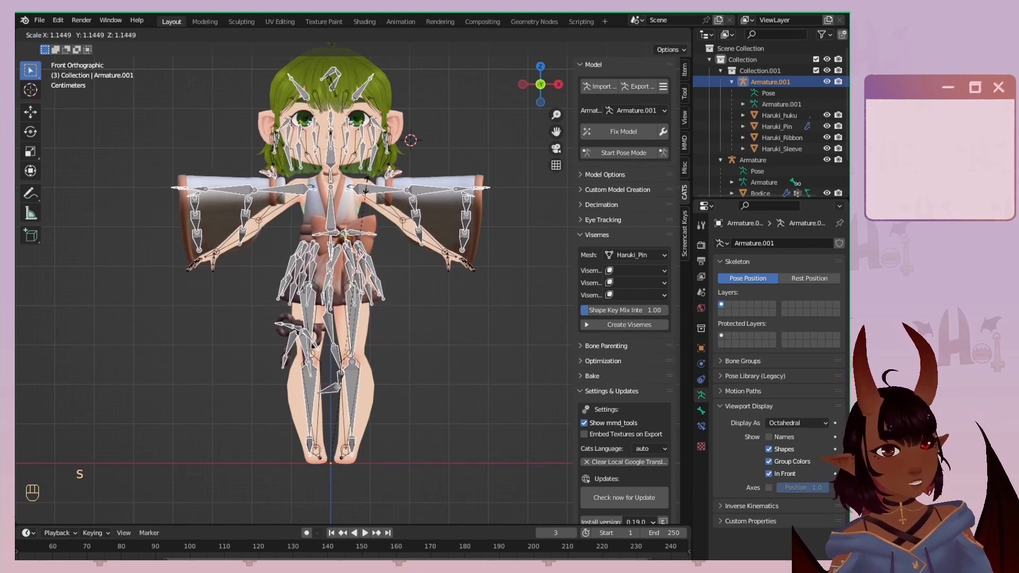
click(366, 183)
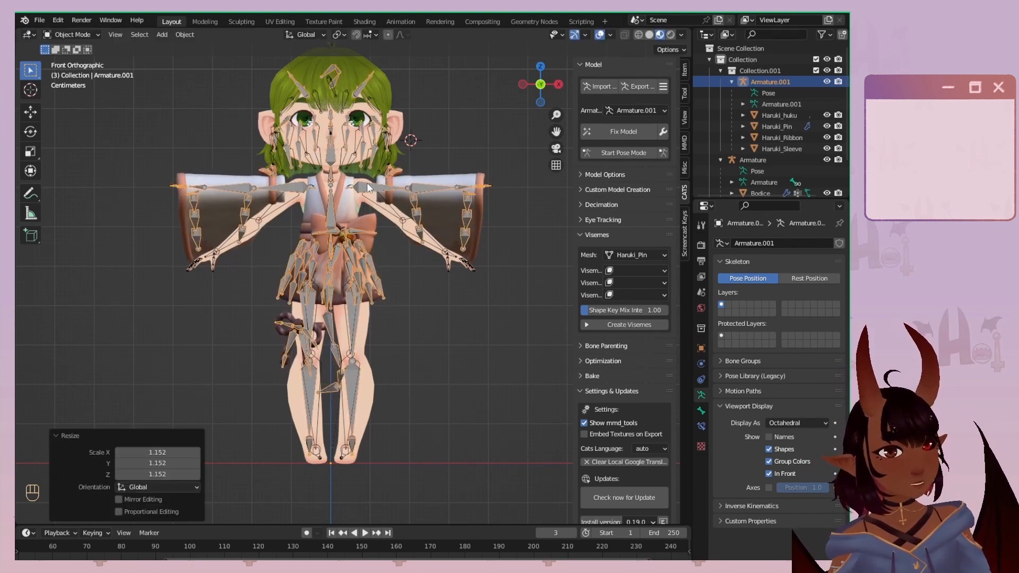
Fine-tune the size of Armature.001 around the avatar's neck and shoulders with a uniform scale of about 1.002.
scroll(322, 141, up, 4)
shift+middle_drag(322, 140, 349, 282)
scroll(353, 175, up, 5)
scroll(353, 175, up, 2)
key(s)
shift+middle_drag(352, 175, 401, 199)
click(412, 215)
scroll(412, 216, down, 8)
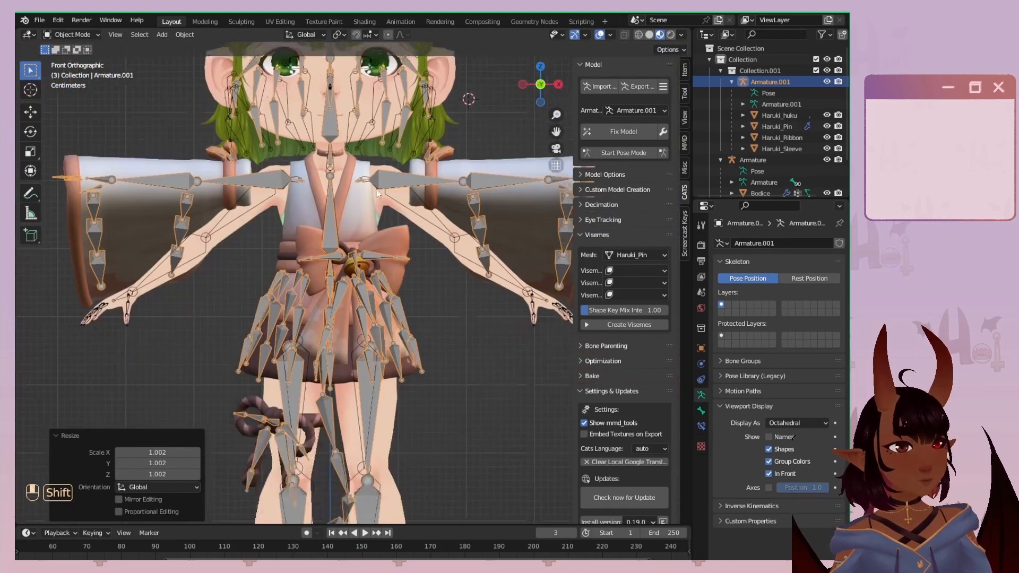
Move Armature.001 about 0.021 m along global Y and lower it about 0.004 m to line up with the avatar's armature.
middle_drag(466, 209, 342, 234)
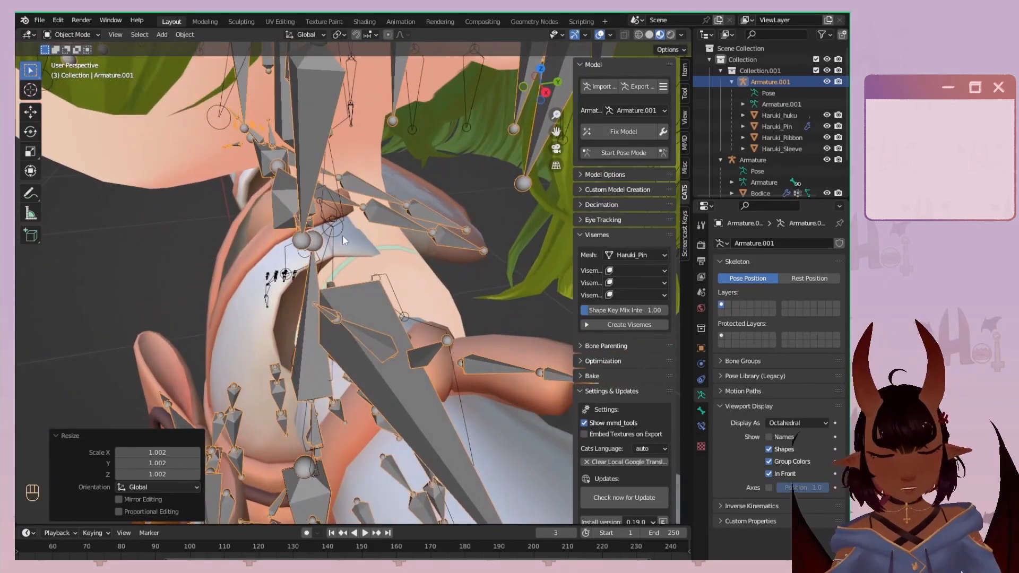
key(g)
key(y)
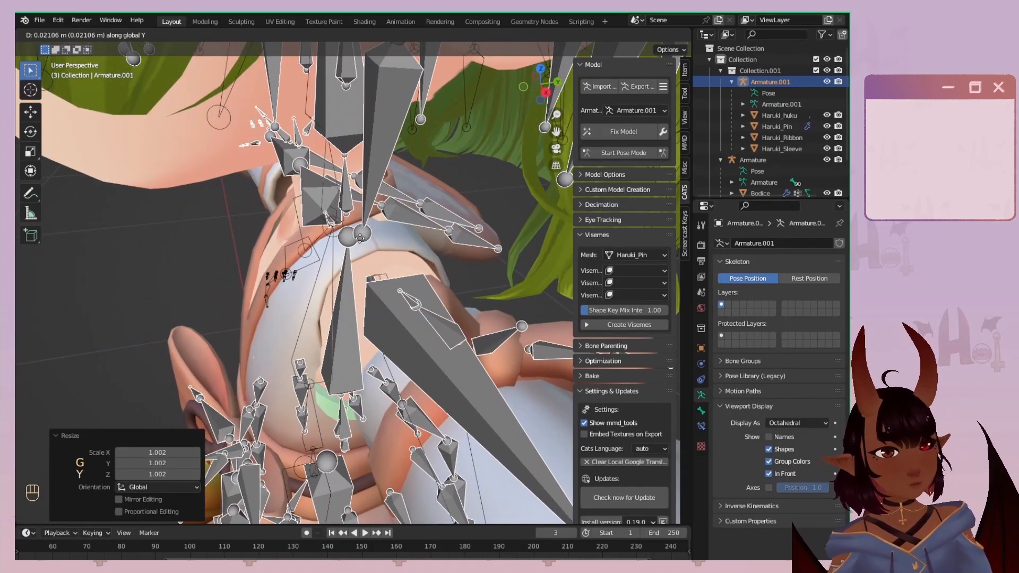
click(358, 239)
middle_drag(358, 238, 519, 216)
key(KP_1)
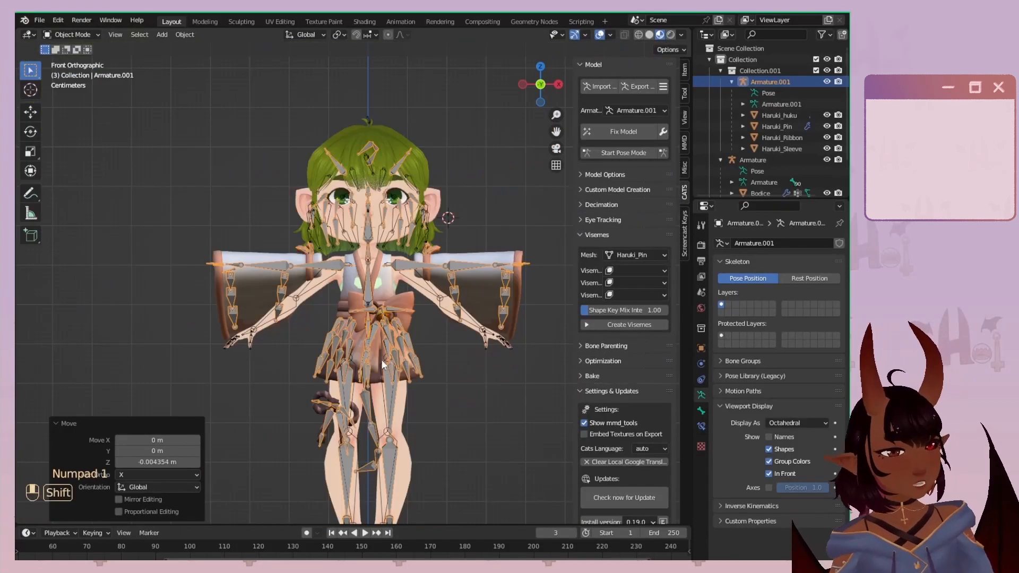
Apply all transforms to Armature.001.
scroll(365, 276, up, 5)
scroll(389, 330, down, 5)
shift+middle_drag(370, 258, 412, 253)
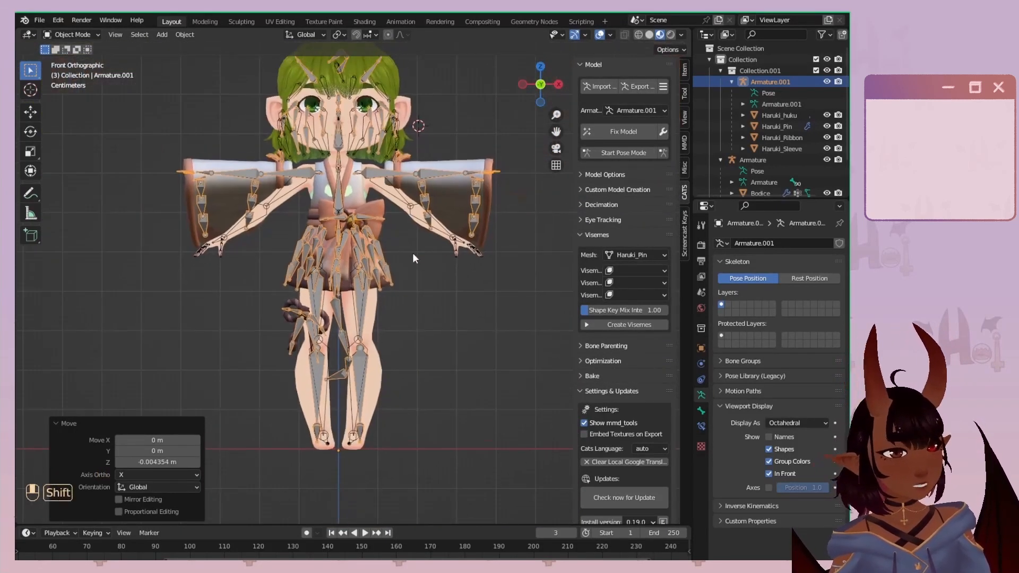
key(ctrl+a)
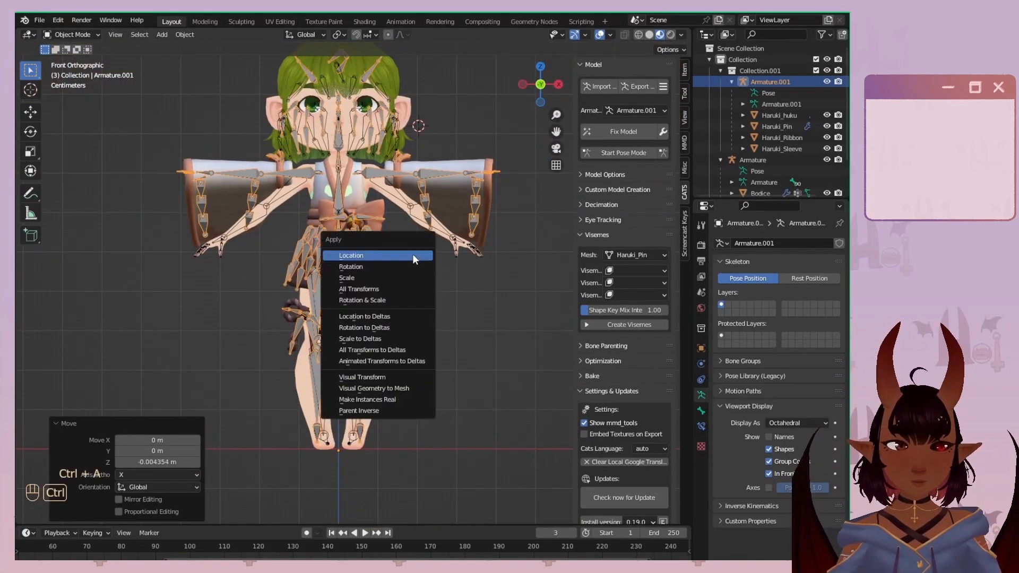
click(375, 290)
scroll(374, 286, down, 4)
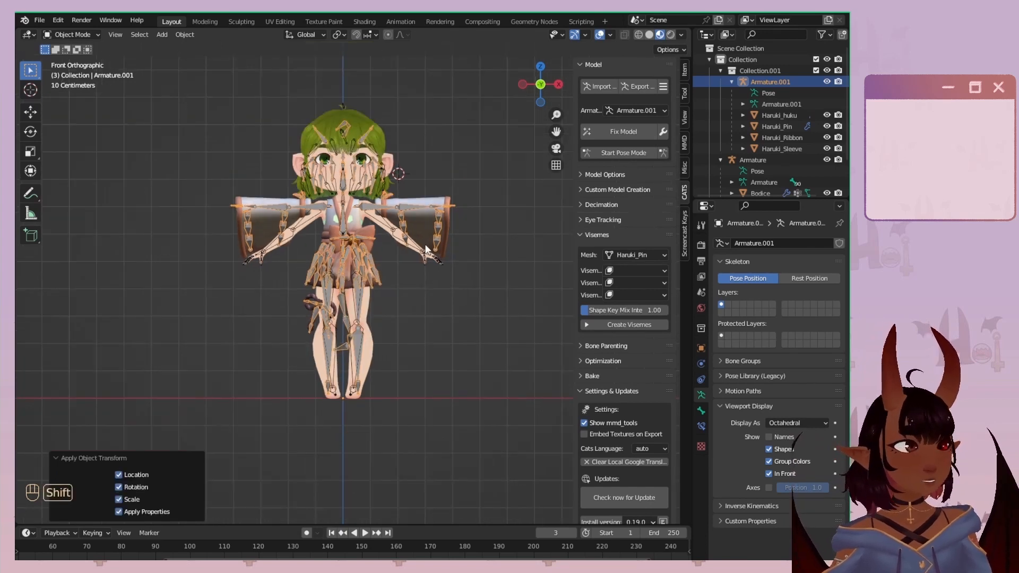
Select Armature.001 together with its Haruki_huku, Haruki_Pin, Haruki_Ribbon and Haruki_Sleeve meshes, apply all transforms, and clear the selection.
scroll(367, 292, up, 4)
shift+middle_drag(366, 291, 362, 298)
scroll(363, 298, up, 2)
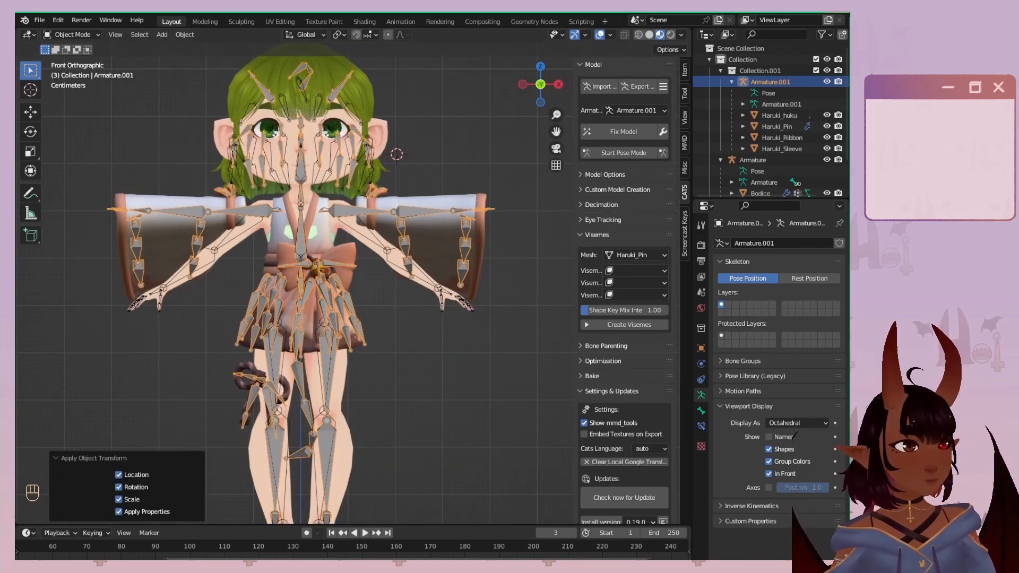
click(775, 82)
shift+click(768, 149)
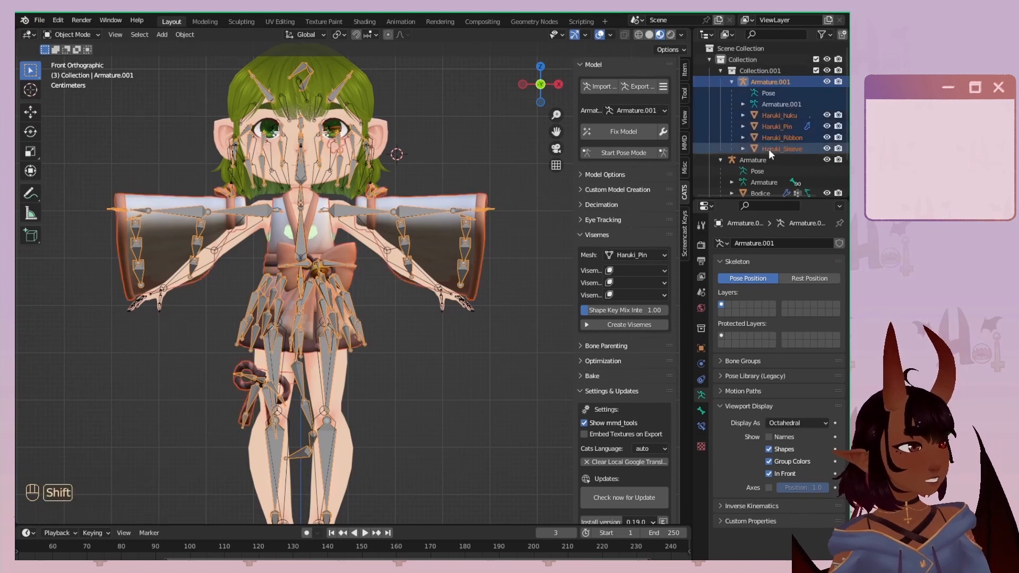
key(ctrl+a)
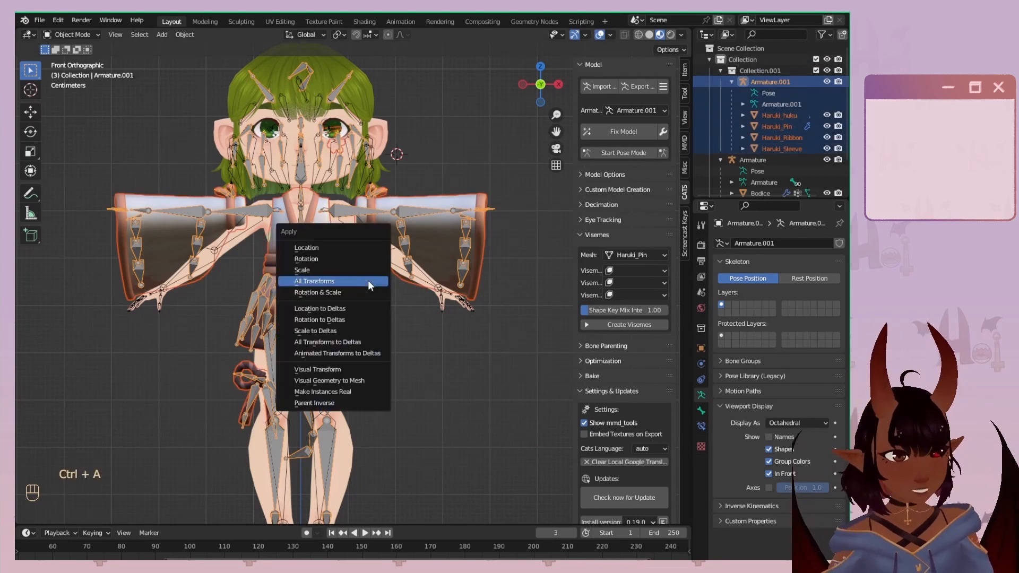
click(367, 281)
scroll(366, 287, down, 4)
click(396, 323)
scroll(395, 324, up, 3)
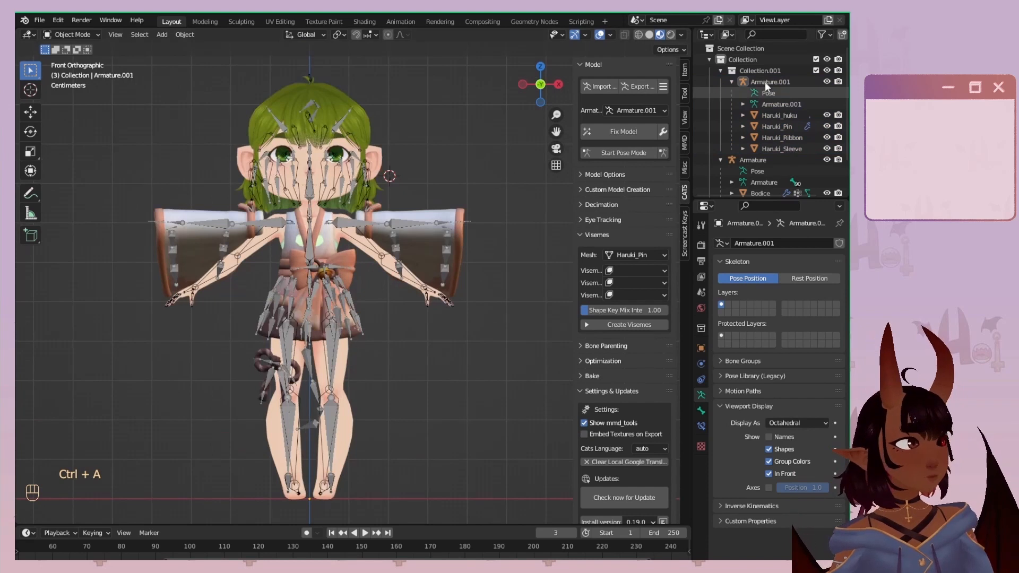
Select Armature.001, keep it as the armature used by CATS, and start Pose Mode.
click(780, 80)
scroll(367, 269, up, 1)
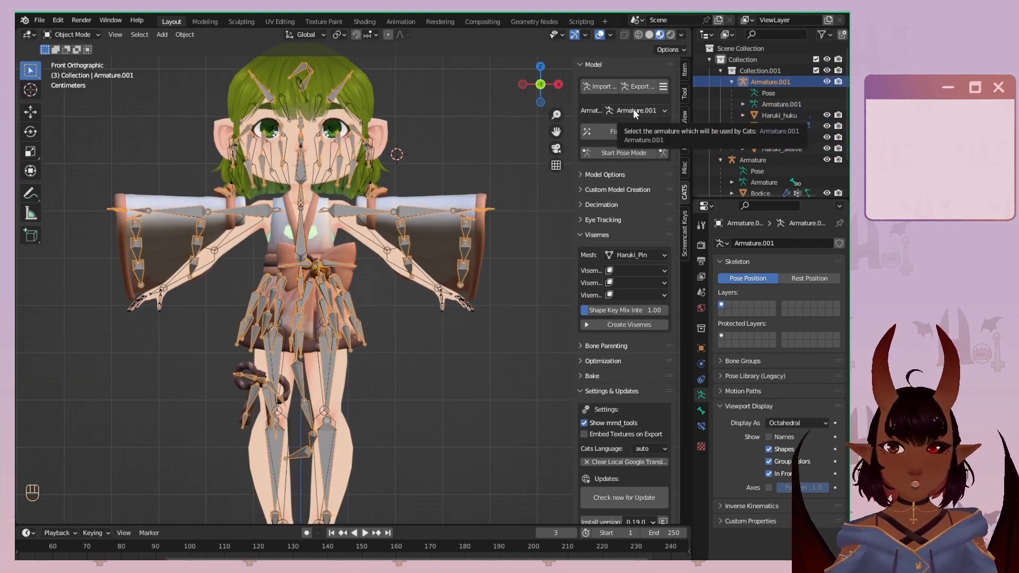
click(639, 110)
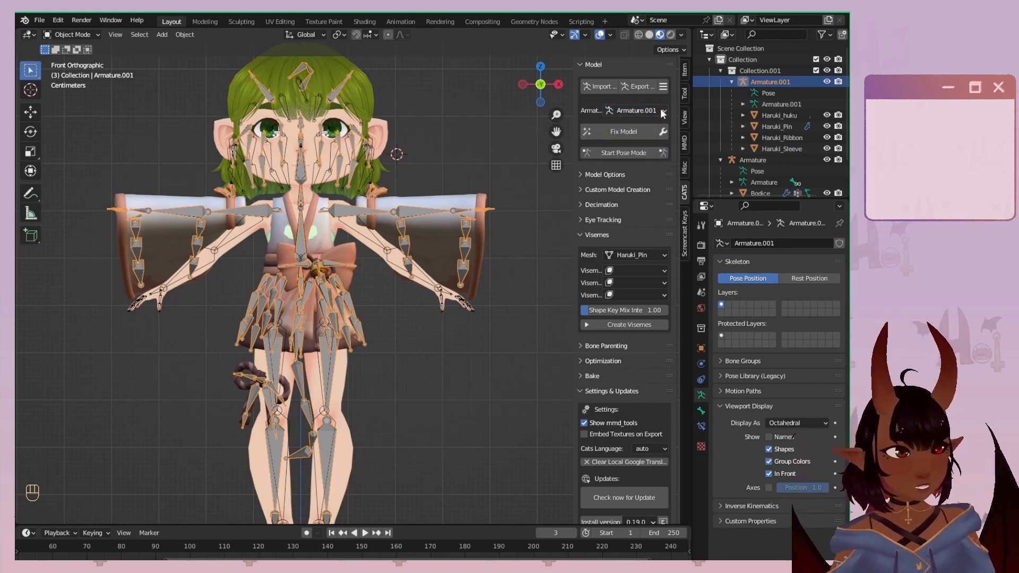
click(621, 152)
Rotate the Upper Arm.L bone 34.7° in front view with X mirroring so the sleeves follow the avatar's arms.
scroll(344, 160, up, 4)
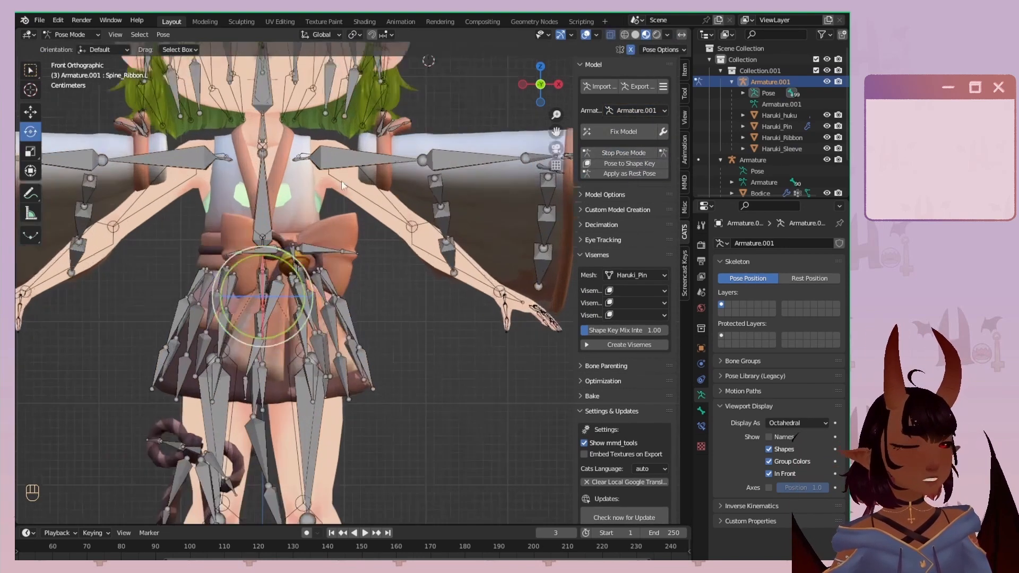
click(354, 139)
scroll(356, 154, down, 1)
shift+middle_drag(428, 160, 417, 197)
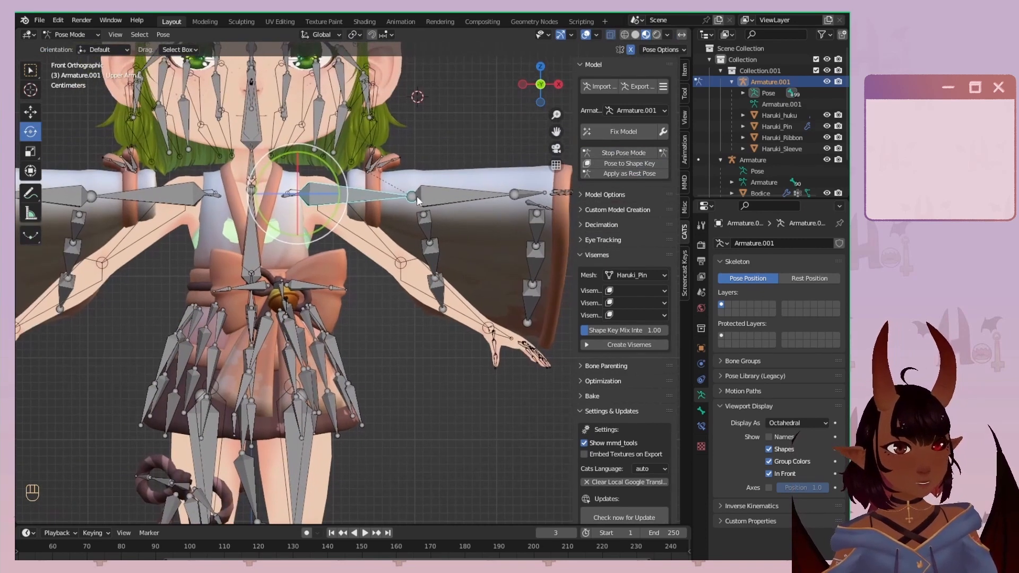
key(r)
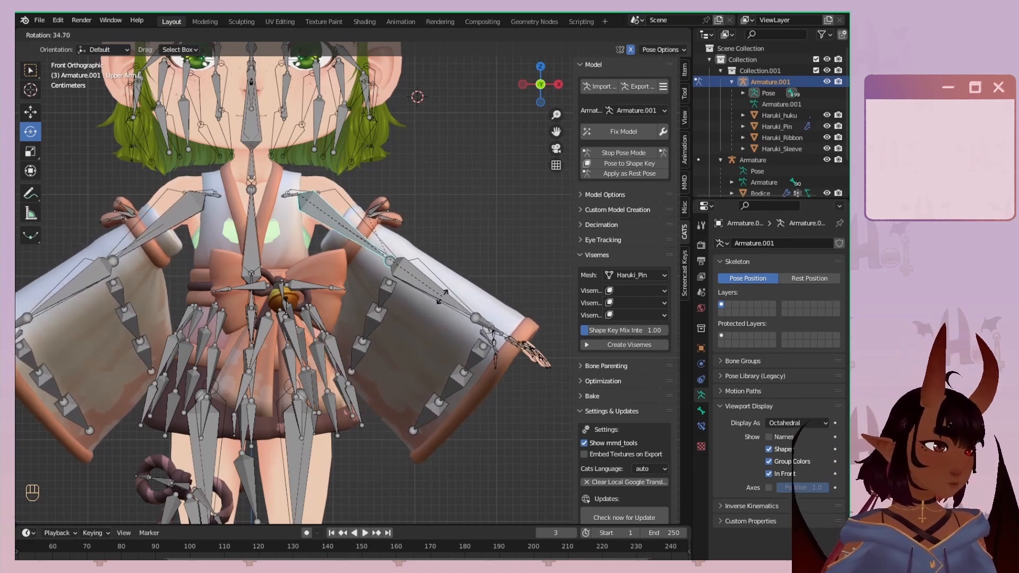
click(443, 301)
scroll(323, 232, down, 4)
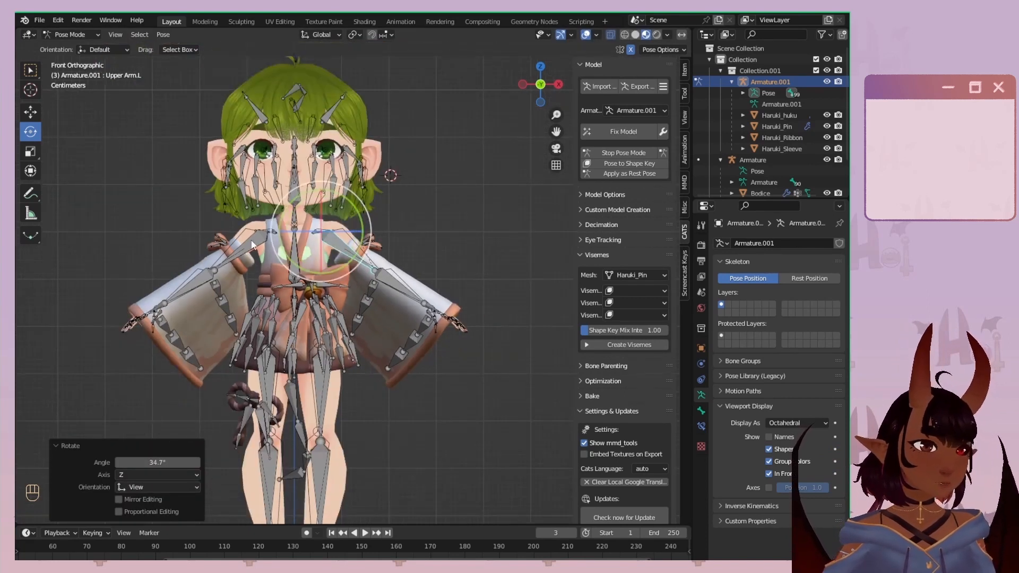
Scale the outfit's left shoulder bone slightly along global X and rotate the Upper Arm.L bone another 2.68° to fit the avatar's arm.
scroll(390, 226, up, 5)
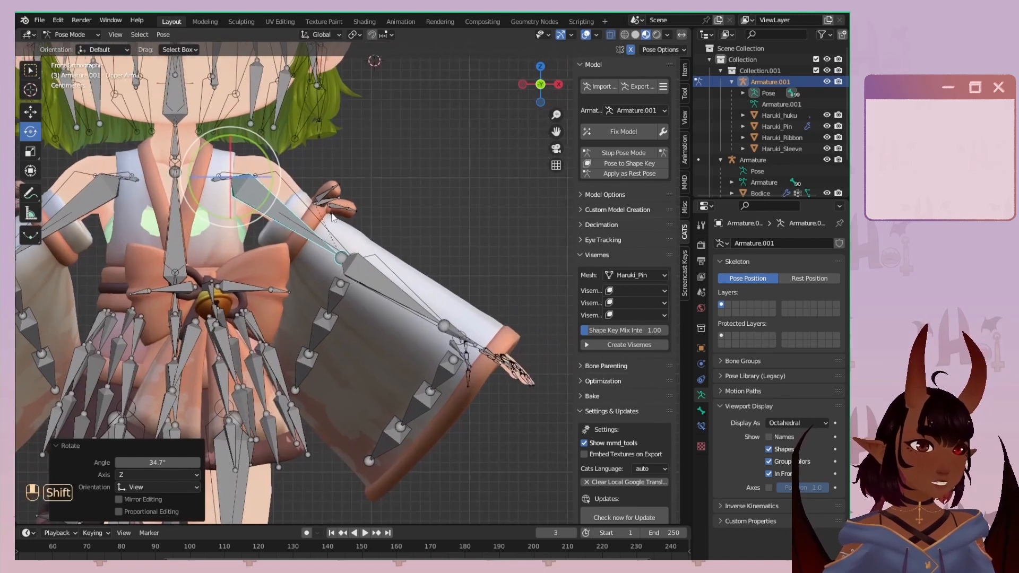
click(216, 182)
shift+middle_drag(216, 181, 342, 232)
key(s)
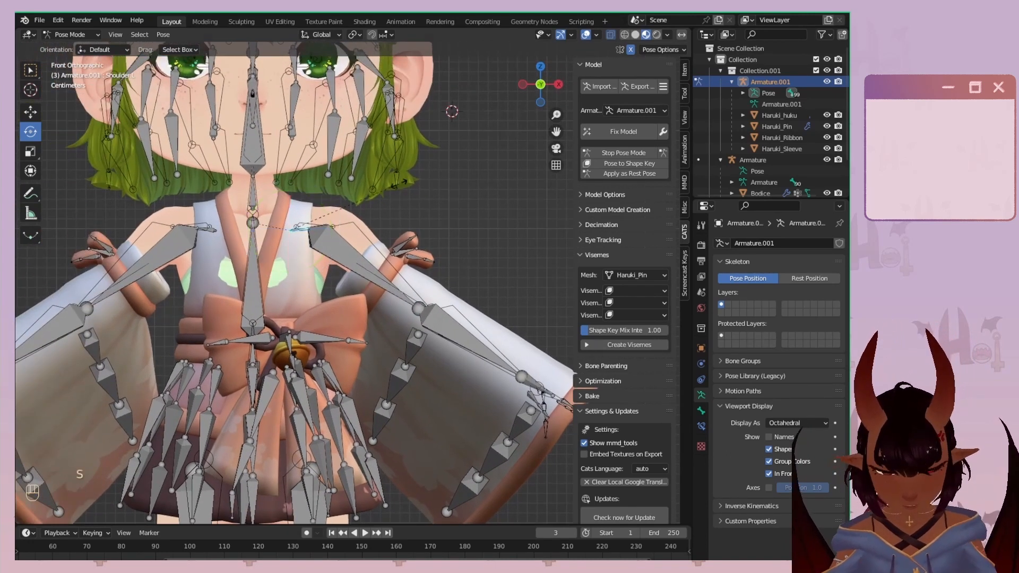
key(x)
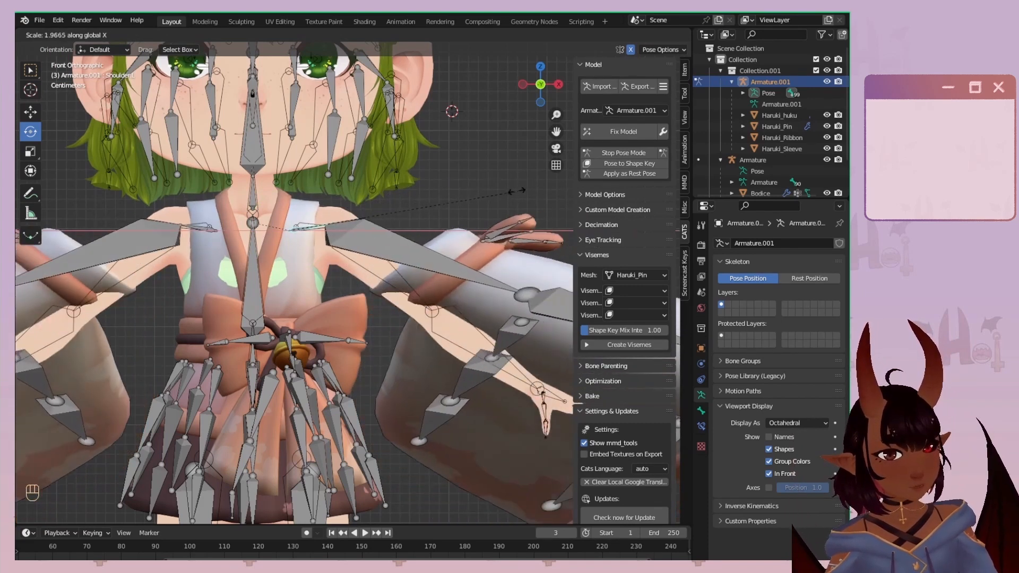
right_click(399, 210)
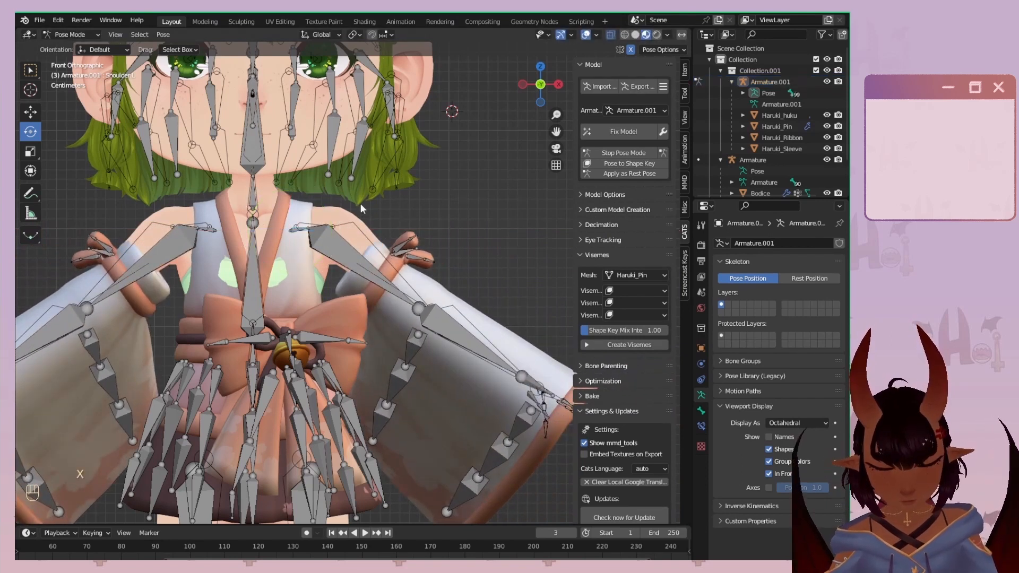
key(s)
key(x)
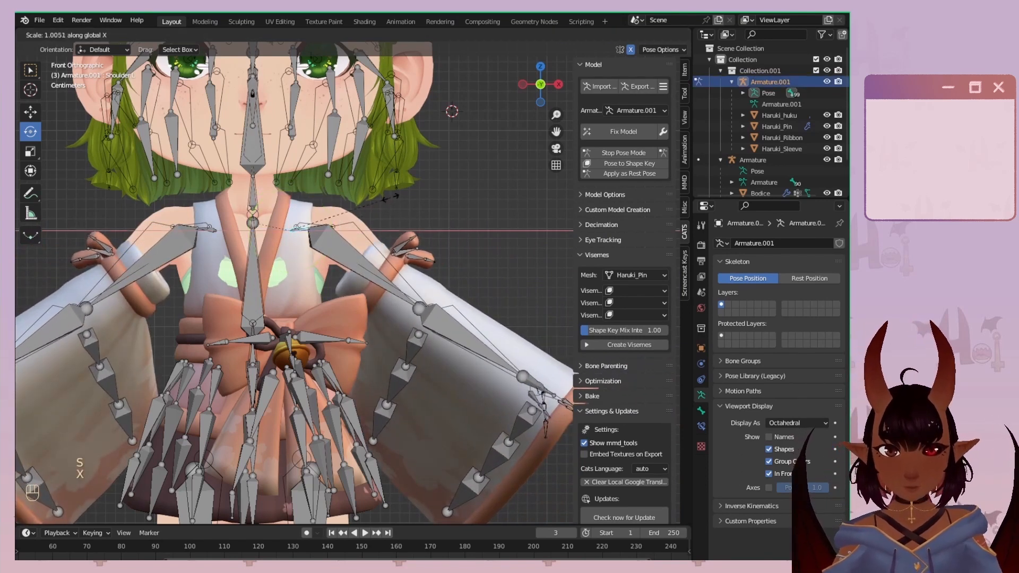
key(r)
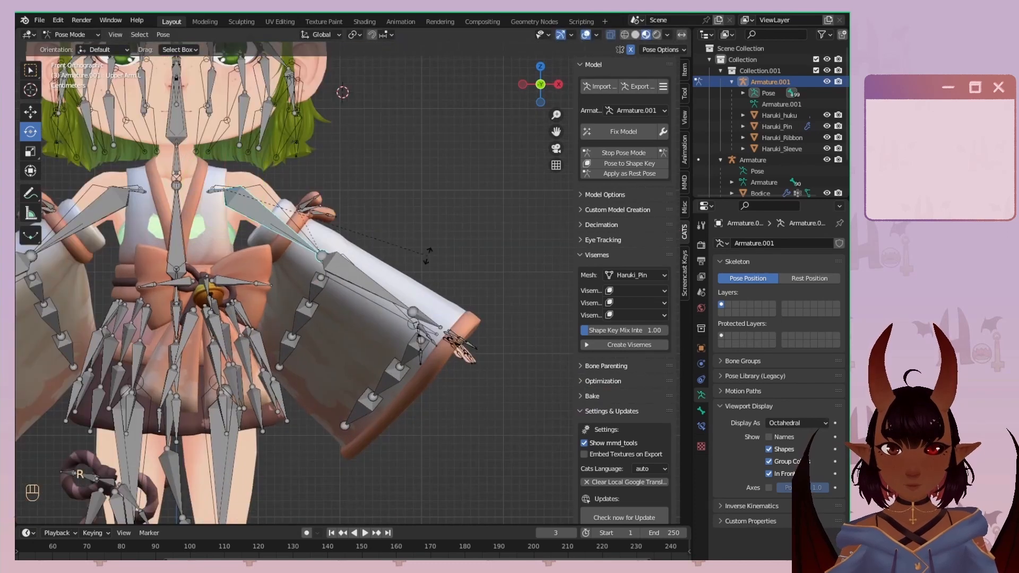
click(424, 252)
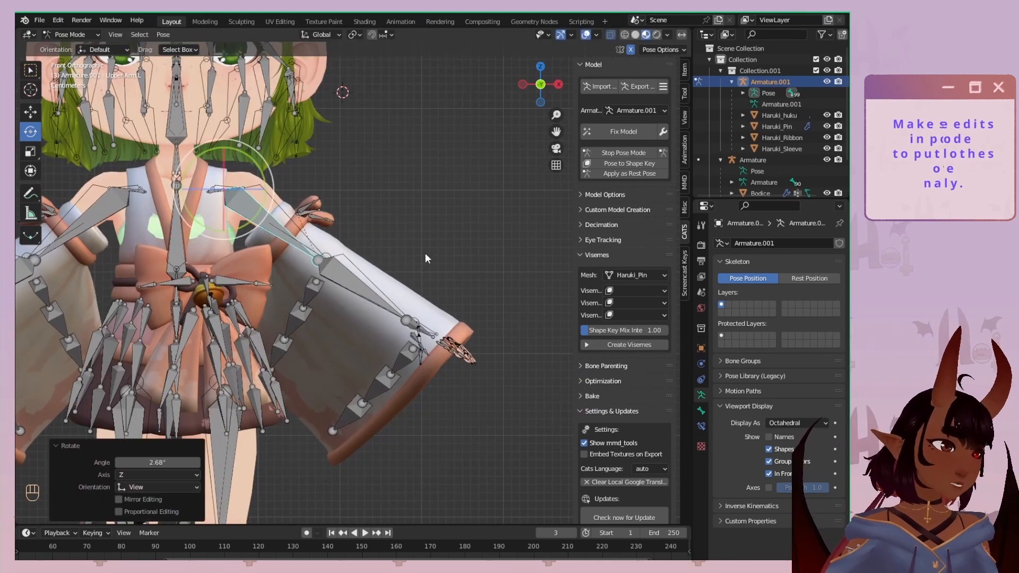
Scale the outfit's Upper Arm.L bone slightly so the sleeve fits the avatar's arm.
key(s)
click(424, 252)
key(g)
right_click(209, 175)
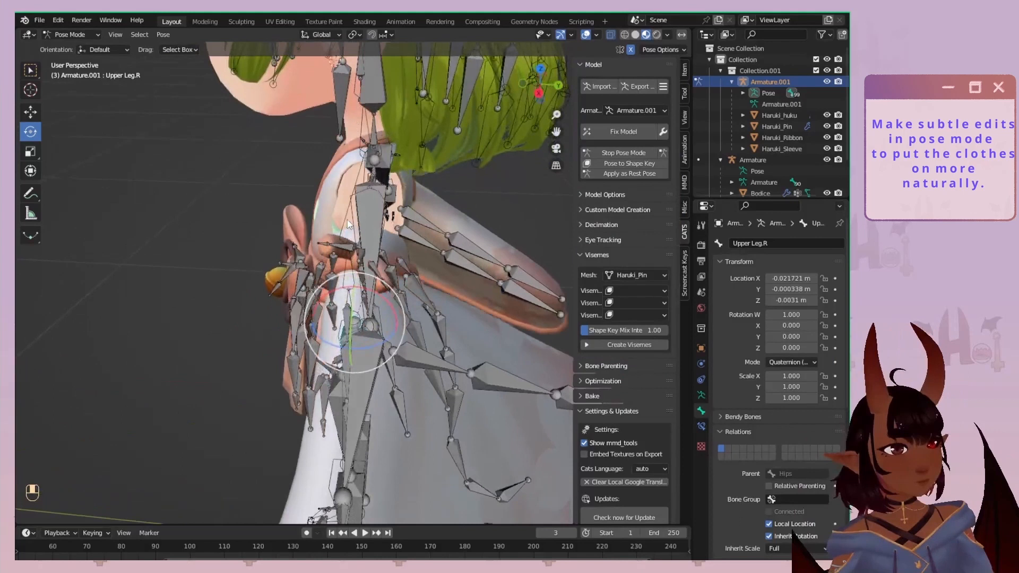
Apply the adjusted pose as the rest pose of Armature.001.
middle_drag(347, 223, 372, 179)
key(KP_1)
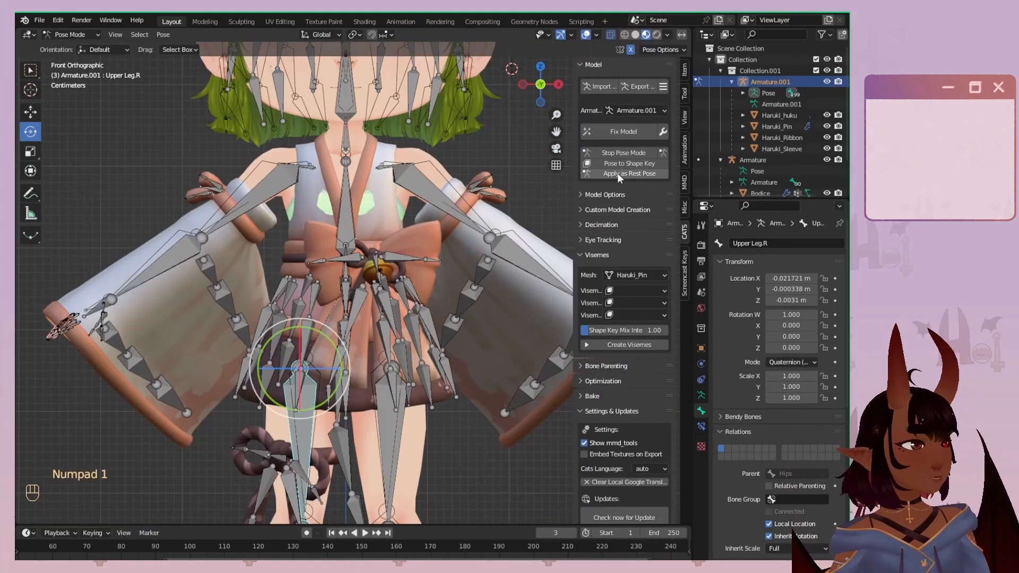
scroll(438, 211, down, 5)
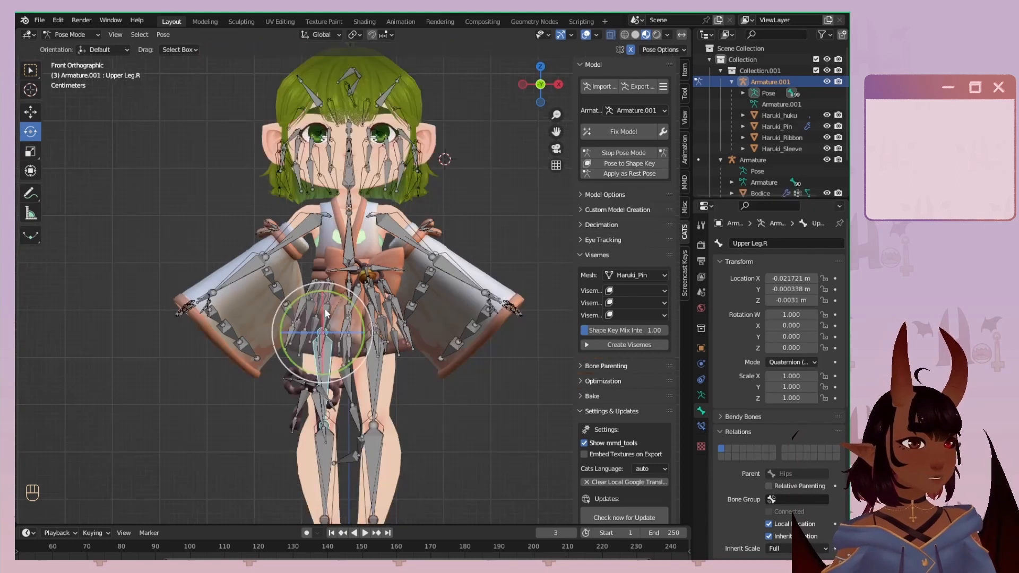
click(632, 174)
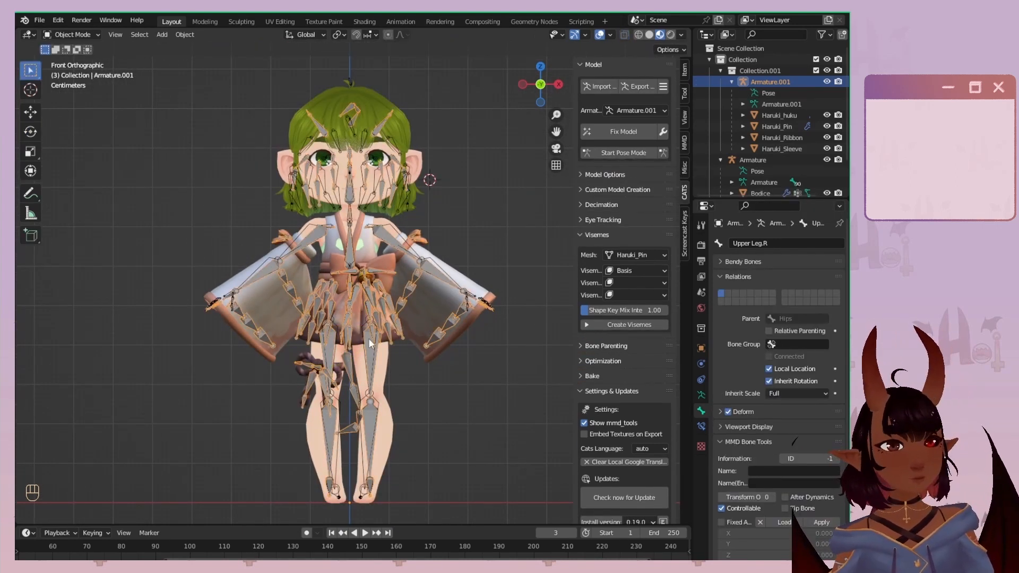
Hide Armature.001 in the viewport, select the Haruki_Sleeve mesh and enter Edit Mode on it.
scroll(352, 302, up, 4)
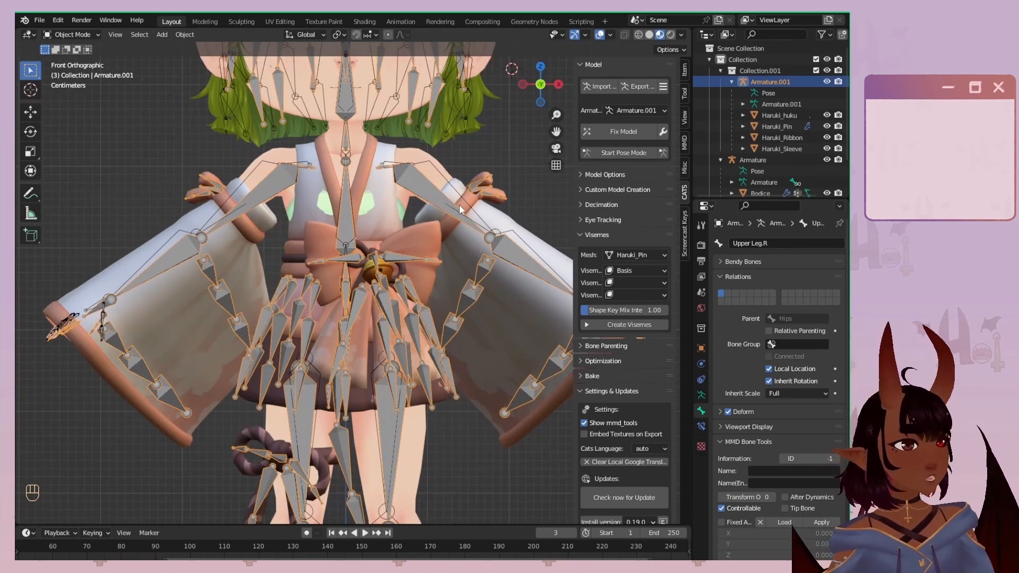
shift+middle_drag(471, 185, 430, 195)
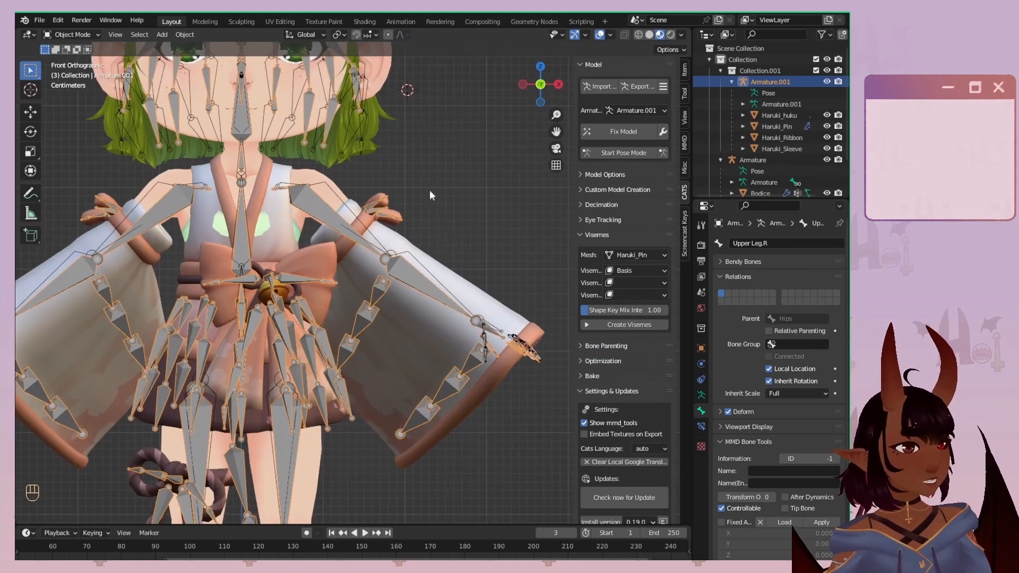
click(826, 81)
click(789, 114)
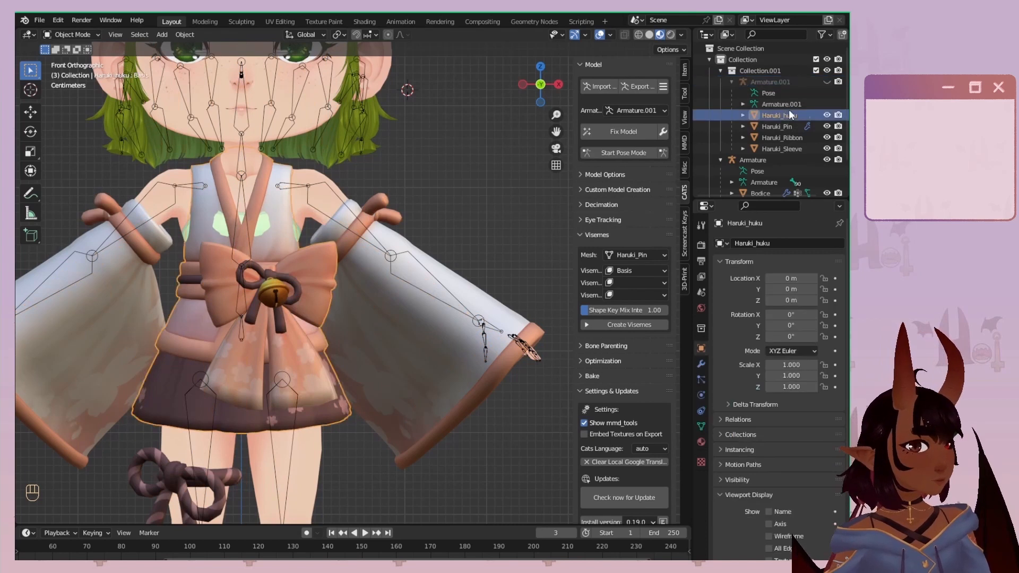
click(781, 150)
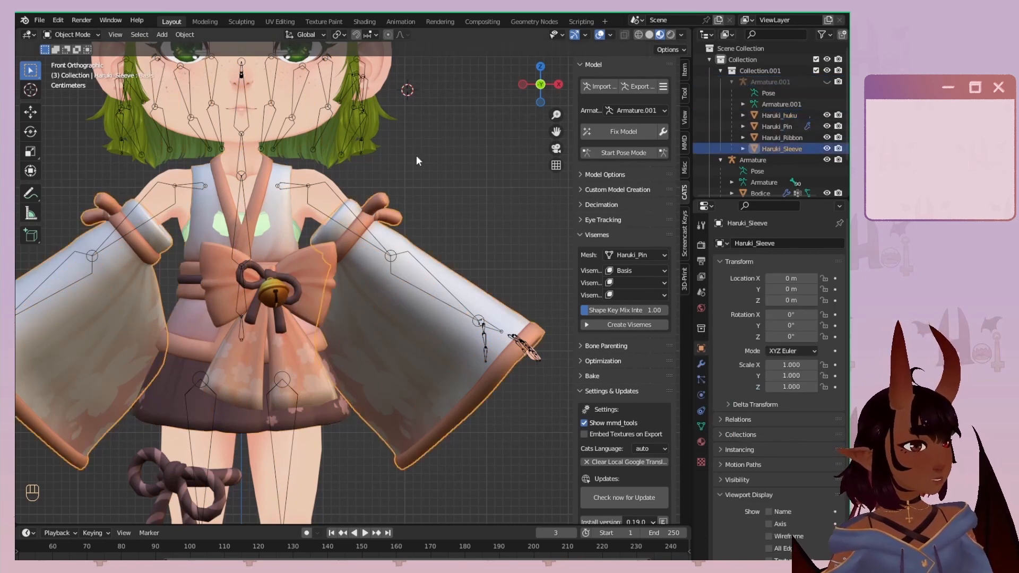
click(73, 35)
click(78, 60)
scroll(393, 118, up, 5)
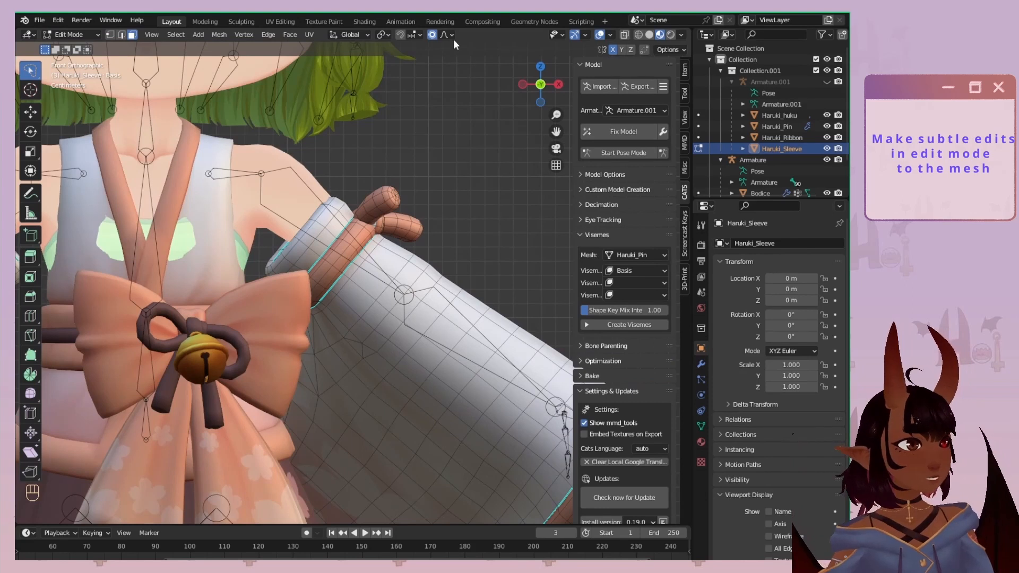
Keep the Smooth proportional falloff and enlarge its radius to about 0.12 m for the selected edge of the left sleeve's upper cuff.
click(451, 36)
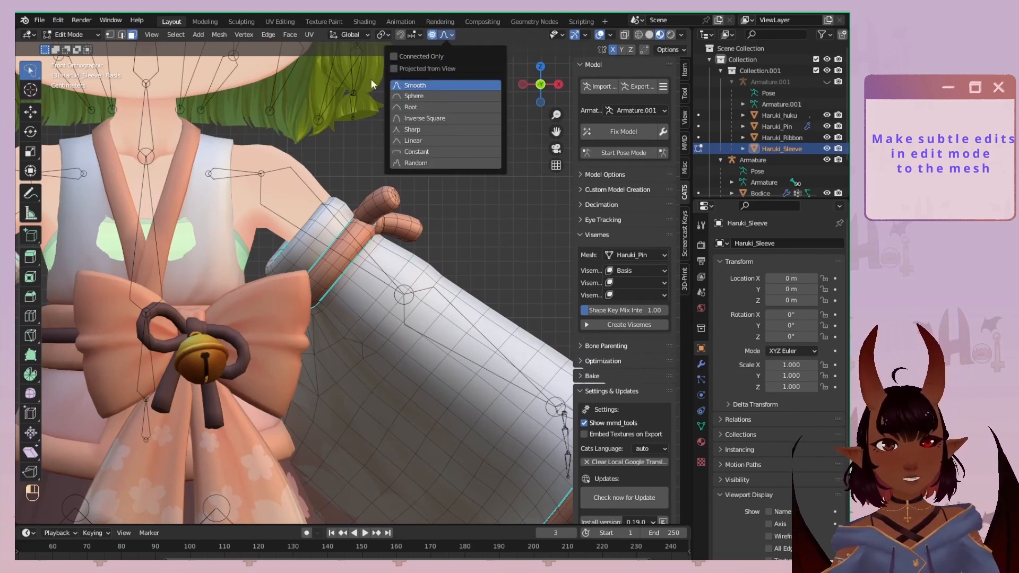
scroll(353, 281, up, 3)
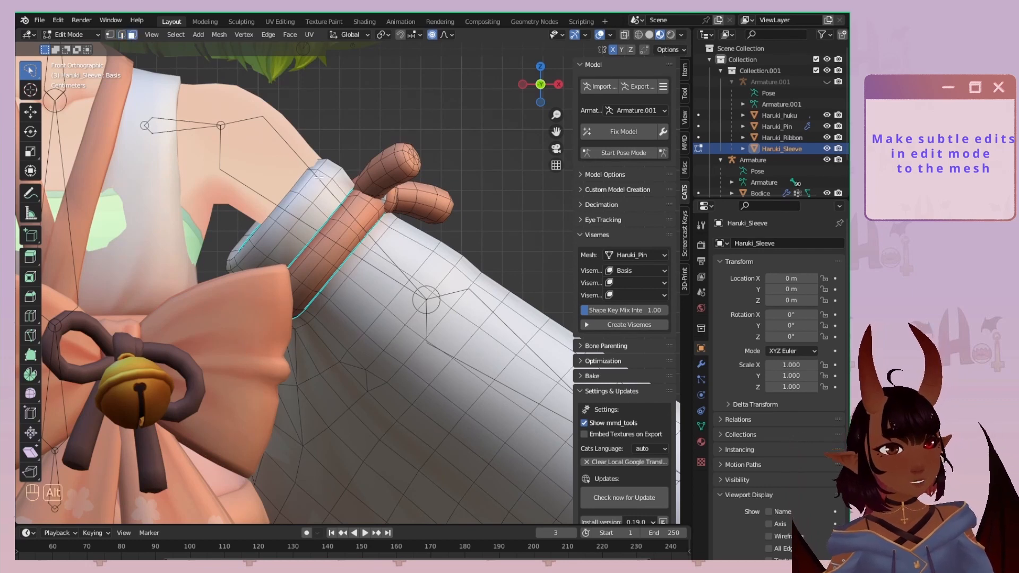
key(g)
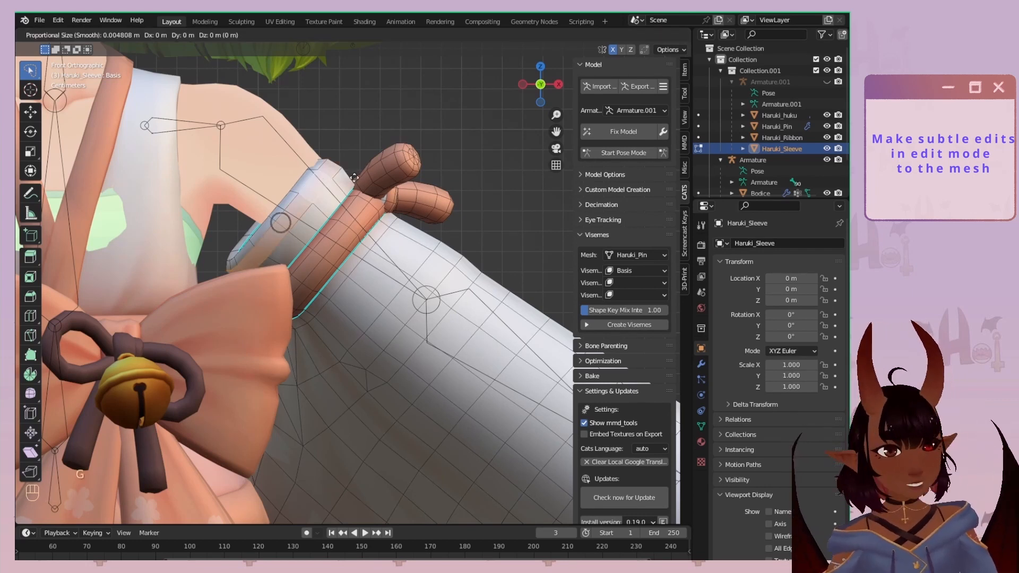
scroll(354, 177, down, 20)
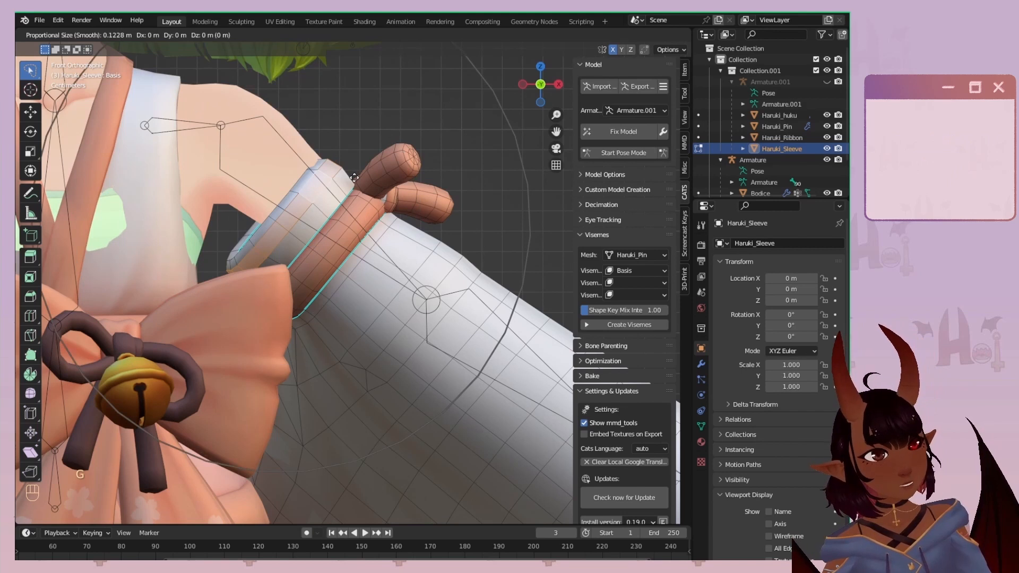
click(355, 180)
scroll(369, 194, down, 3)
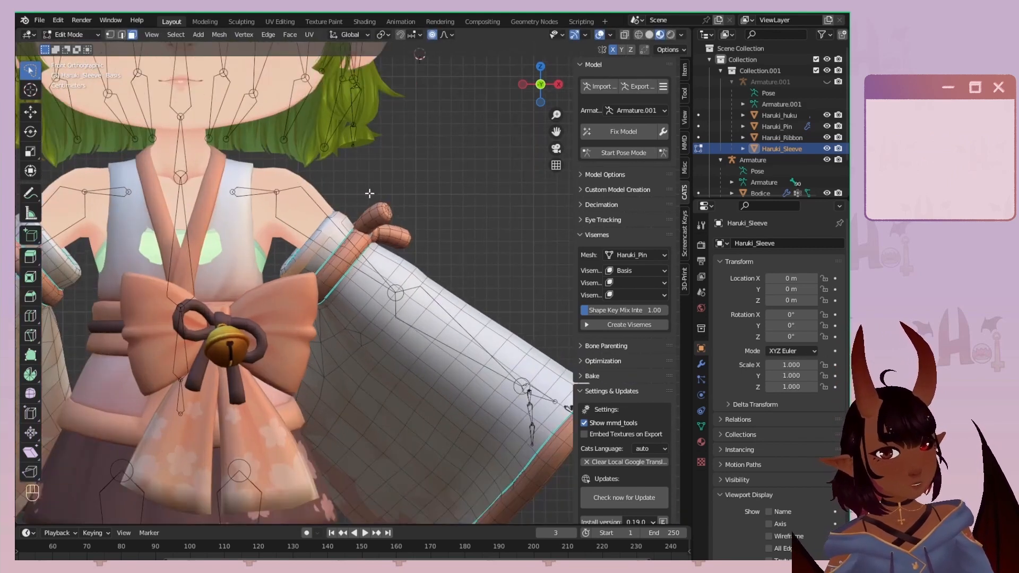
Move the sleeve cuff 0.007112 m along Z and about 0.0038 m along X with a 0.18 m proportional radius, and return to Object Mode.
scroll(379, 197, down, 2)
key(g)
key(z)
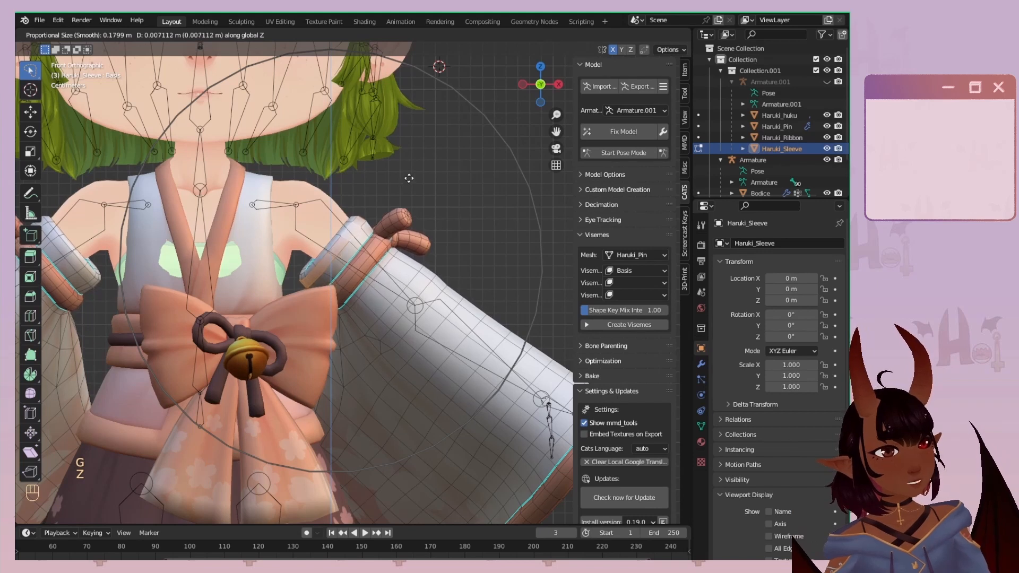
click(409, 178)
key(g)
key(x)
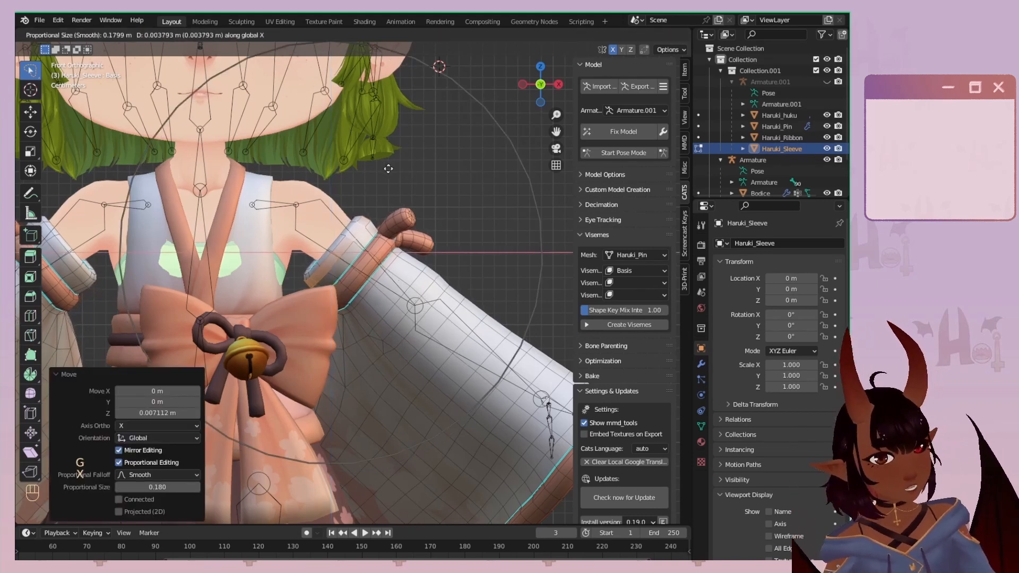
click(389, 168)
middle_drag(389, 169, 342, 180)
scroll(342, 181, down, 2)
key(Tab)
scroll(341, 180, up, 1)
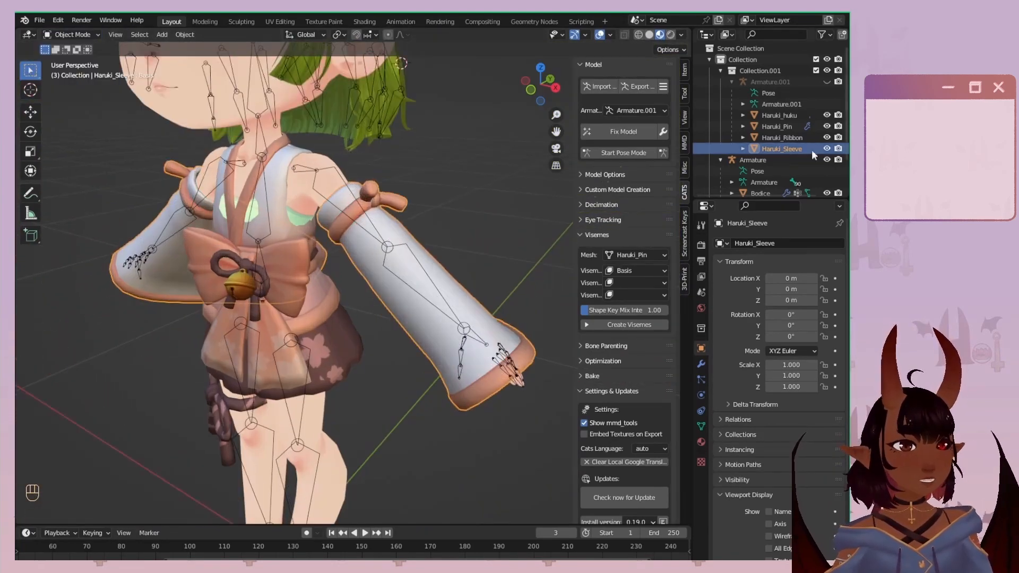
Open the Haruki_huku mesh in Edit Mode and nudge faces on the bodice's back beside the armhole with a 0.039 m proportional radius.
click(781, 116)
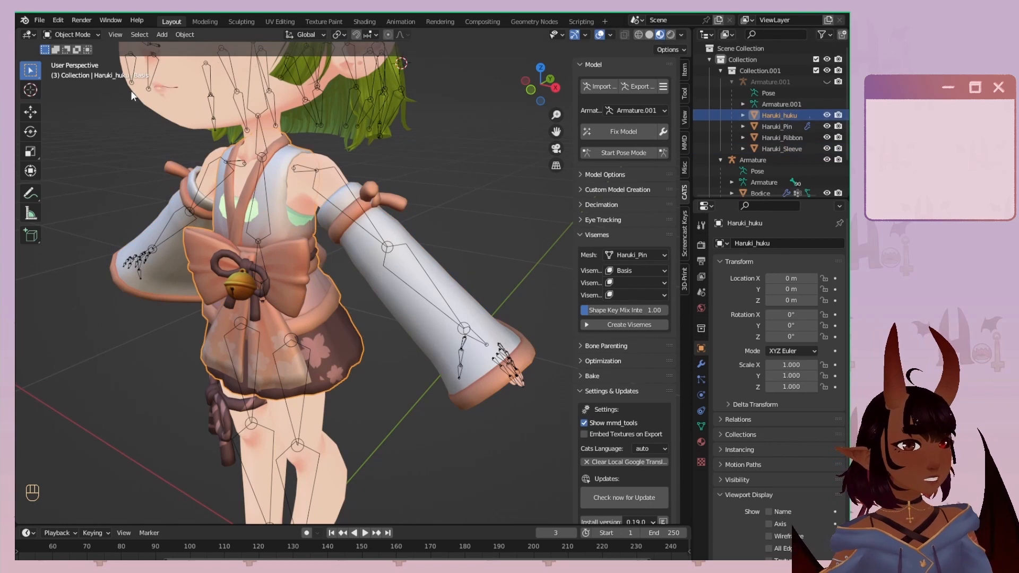
key(Tab)
scroll(302, 273, up, 6)
middle_drag(302, 273, 227, 221)
key(g)
key(x)
click(425, 293)
key(g)
key(x)
click(409, 221)
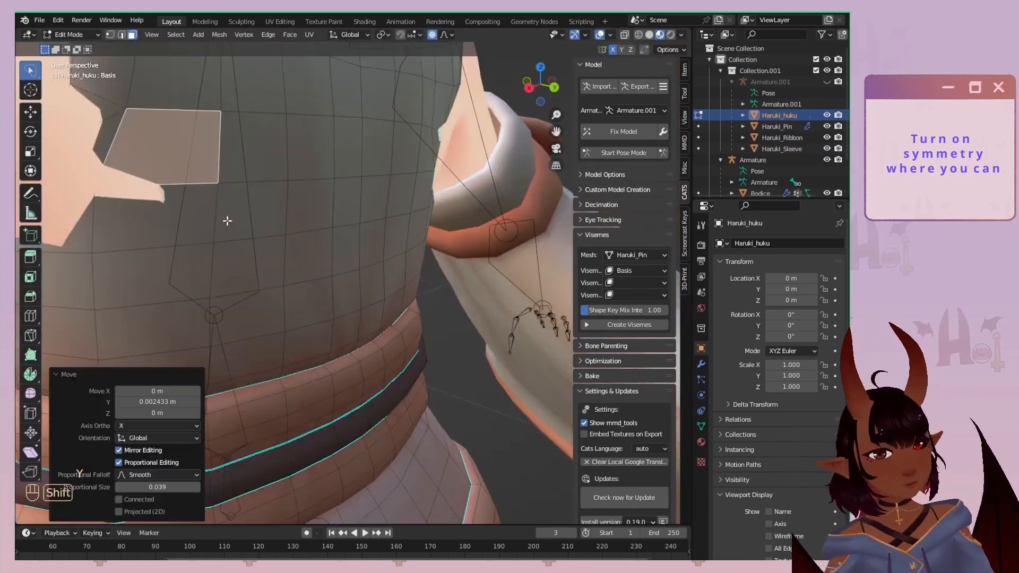
Move the vertices along the bodice's back armhole edge 0.002521 m along X and about 0.0016 m along Y.
key(g)
key(y)
click(249, 244)
key(g)
key(x)
click(246, 245)
key(g)
click(286, 223)
key(g)
key(y)
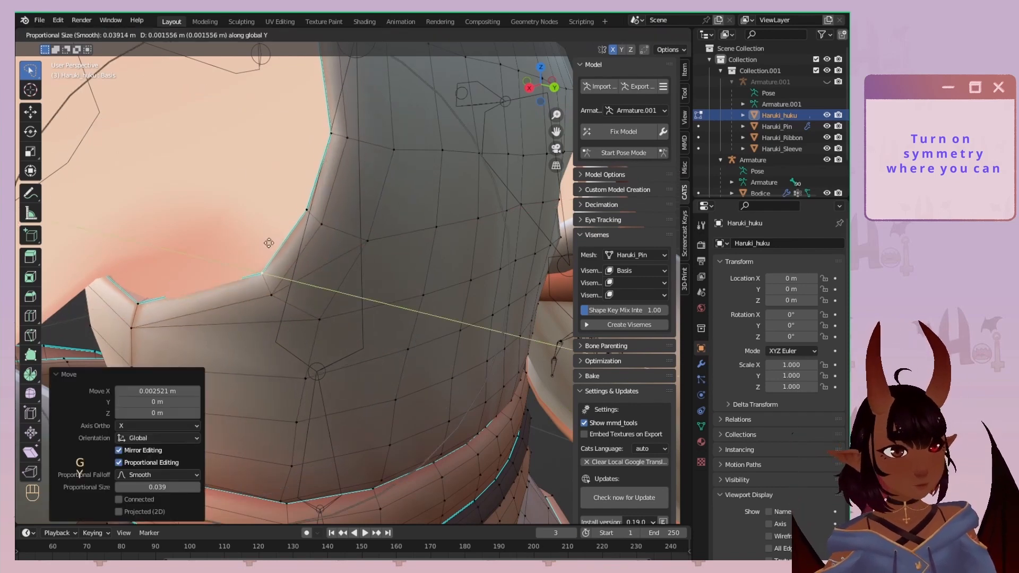
click(269, 241)
scroll(268, 240, down, 5)
middle_drag(457, 286, 425, 296)
key(l)
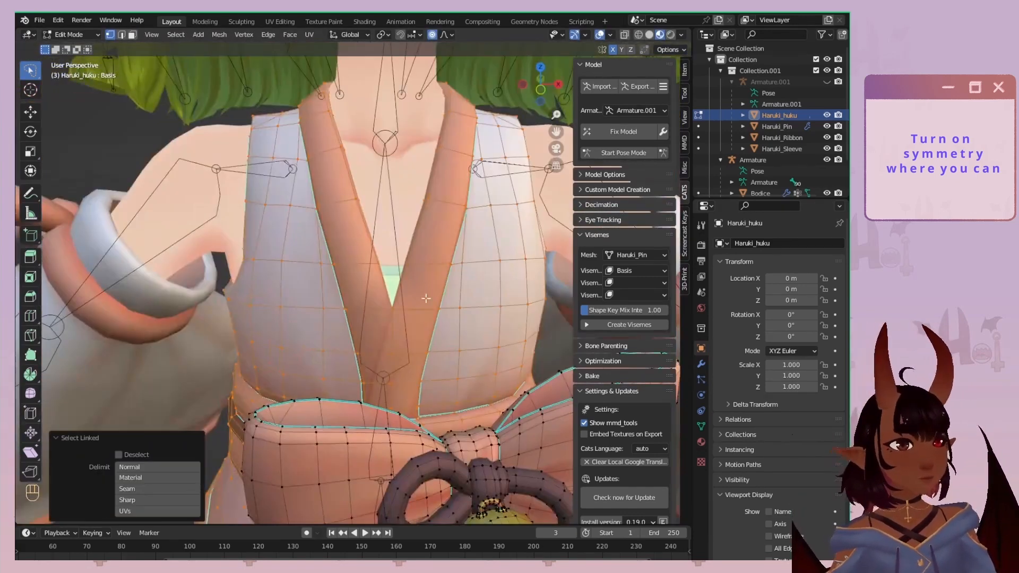
scroll(425, 296, up, 2)
middle_drag(213, 293, 301, 289)
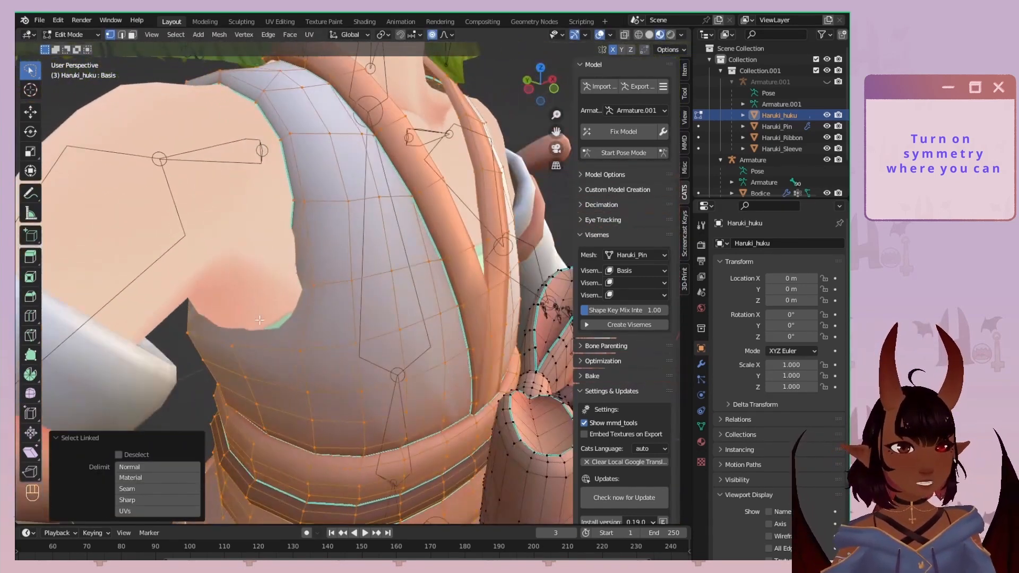
key(alt+a)
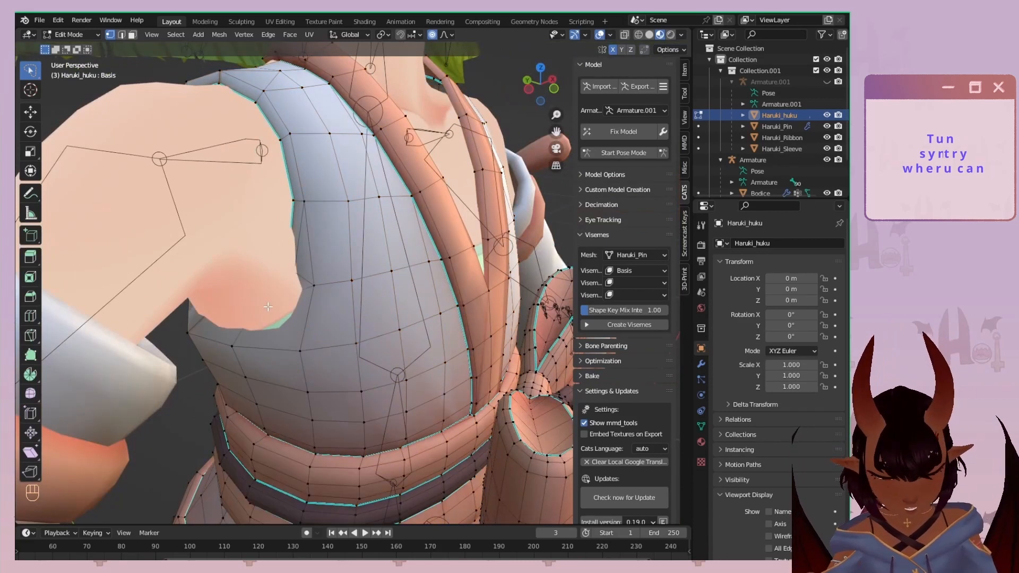
Move the bodice's front underarm vertices about -0.013 m along X with a 0.022 m proportional radius, and shift the back ones along Y.
key(g)
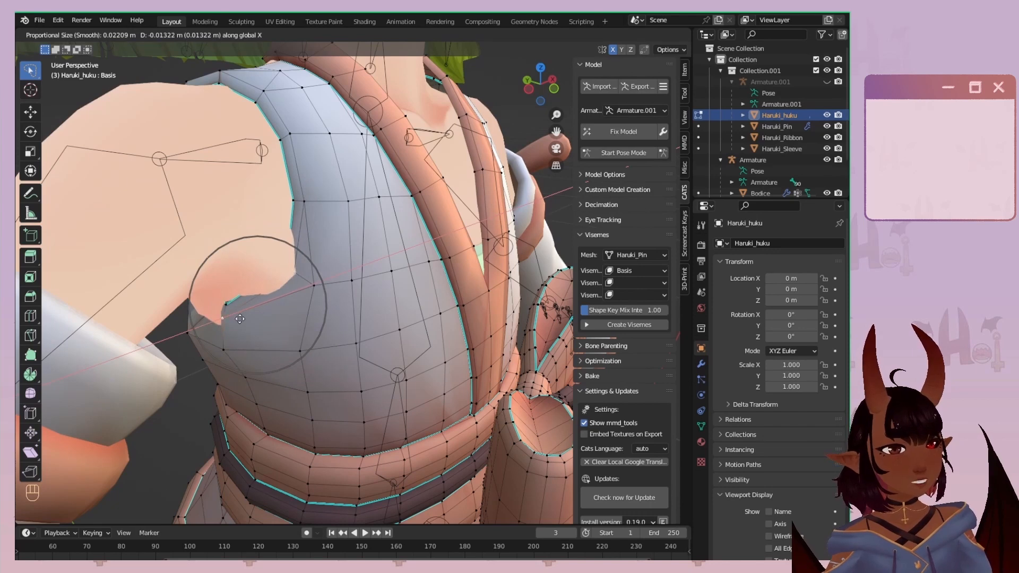
click(240, 319)
middle_drag(239, 318, 477, 213)
key(g)
key(y)
click(440, 265)
Refine the back underarm vertices of the bodice along Y, freely, and by about -0.0006 m along X.
key(alt+z)
key(g)
key(y)
click(427, 296)
key(g)
click(466, 292)
key(g)
key(x)
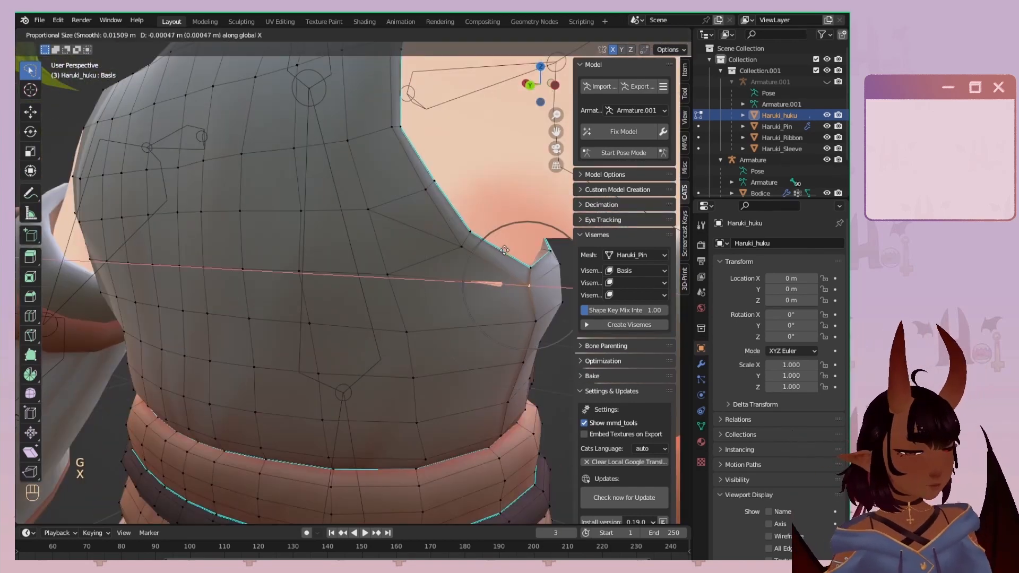
click(504, 250)
middle_drag(504, 251, 307, 239)
In front view, move the bodice's side vertex under the arm along global X to fit the avatar's torso.
key(KP_1)
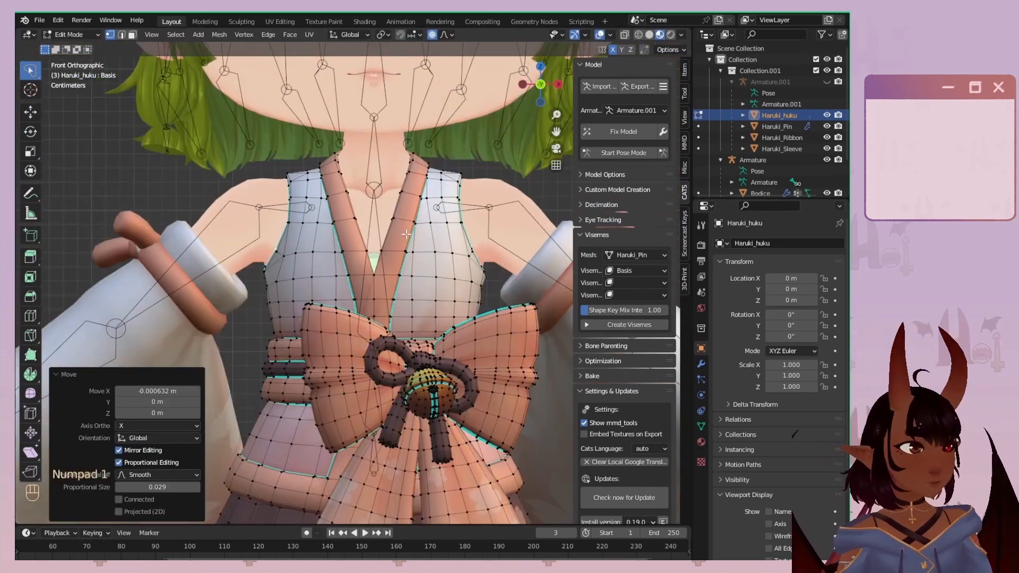
scroll(417, 252, up, 2)
click(194, 276)
key(g)
key(x)
click(186, 277)
In back view, move the upper armhole edge of the bodice -0.003841 m along X with a 0.022 m proportional radius.
click(540, 84)
click(474, 183)
key(g)
key(x)
click(493, 164)
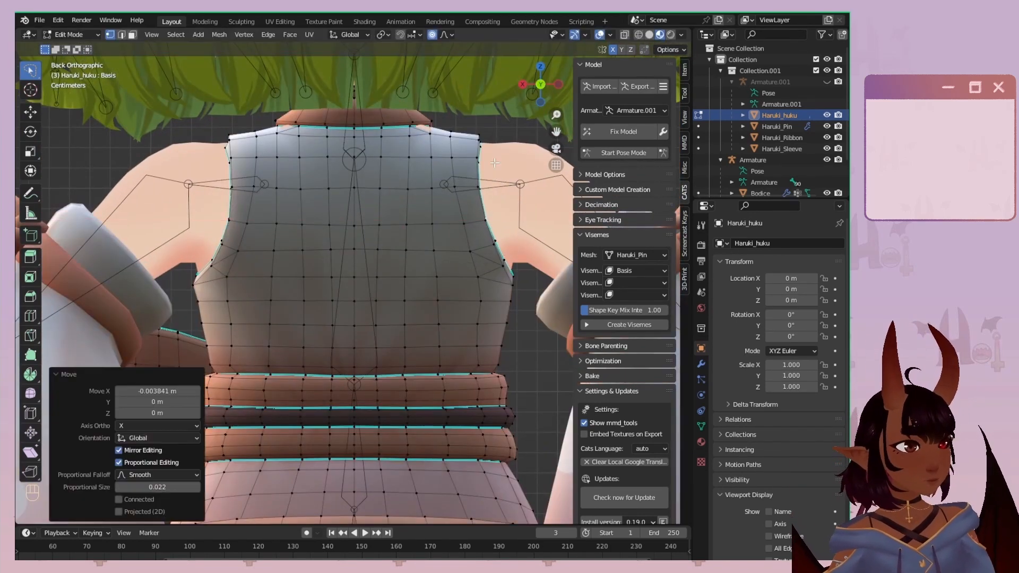
Lower the back of the skirt 0.00428 m along Z with a 0.063 m proportional radius to cover the underwear.
click(300, 284)
scroll(300, 284, down, 4)
shift+middle_drag(343, 435, 378, 322)
scroll(378, 322, up, 3)
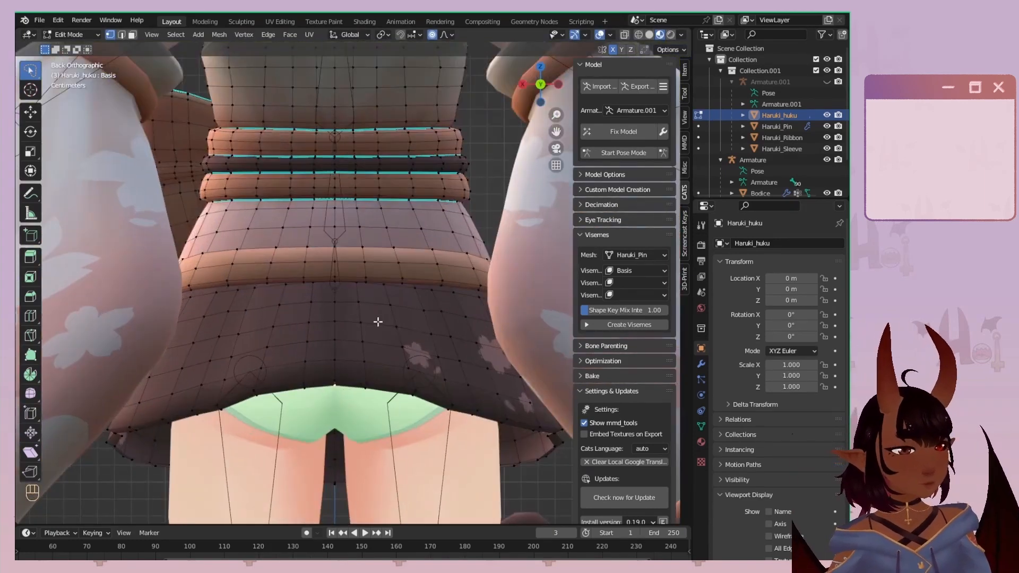
click(285, 286)
scroll(284, 286, down, 3)
middle_drag(285, 286, 181, 265)
key(KP_3)
scroll(391, 418, up, 3)
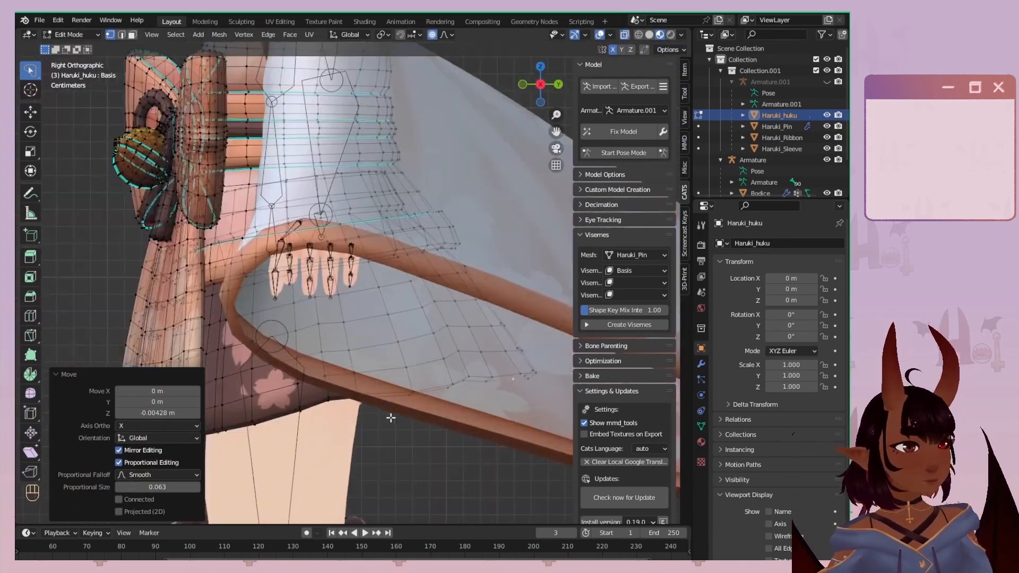
Shift the skirt's back hem 0.003292 m along Y and -0.003622 m along Z with a 0.084 m proportional radius.
scroll(465, 393, down, 4)
middle_drag(465, 393, 382, 318)
key(KP_1)
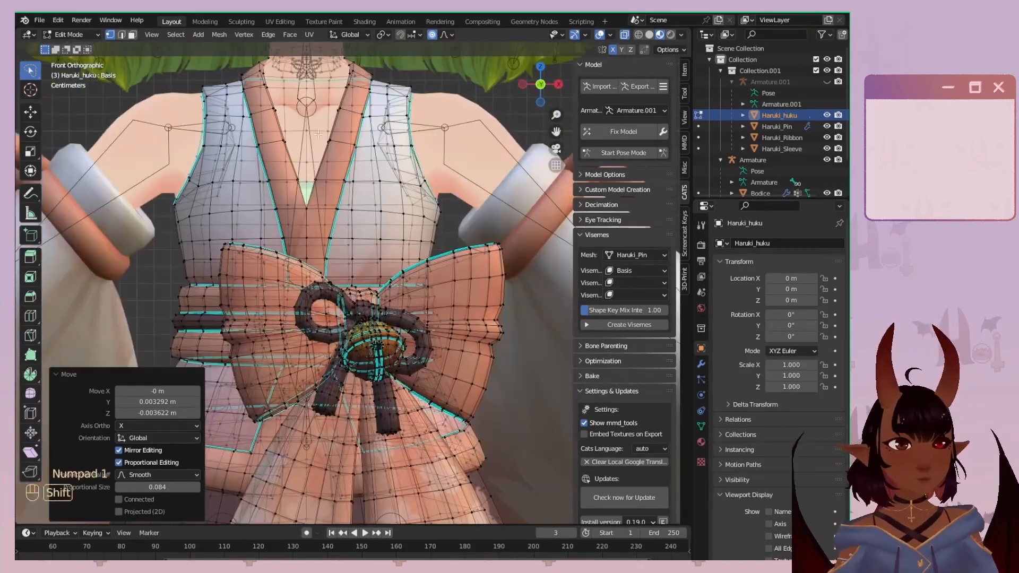
Select the linked neck band and its flower, change the transform pivot point, and scale them by 1.362 without proportional editing.
shift+middle_drag(366, 159, 366, 319)
scroll(366, 213, up, 4)
key(l)
key(l)
click(386, 35)
click(415, 85)
key(s)
click(316, 182)
Move the neck band along global Y and rescale it so it wraps around the avatar's neck.
middle_drag(316, 182, 413, 222)
key(g)
key(y)
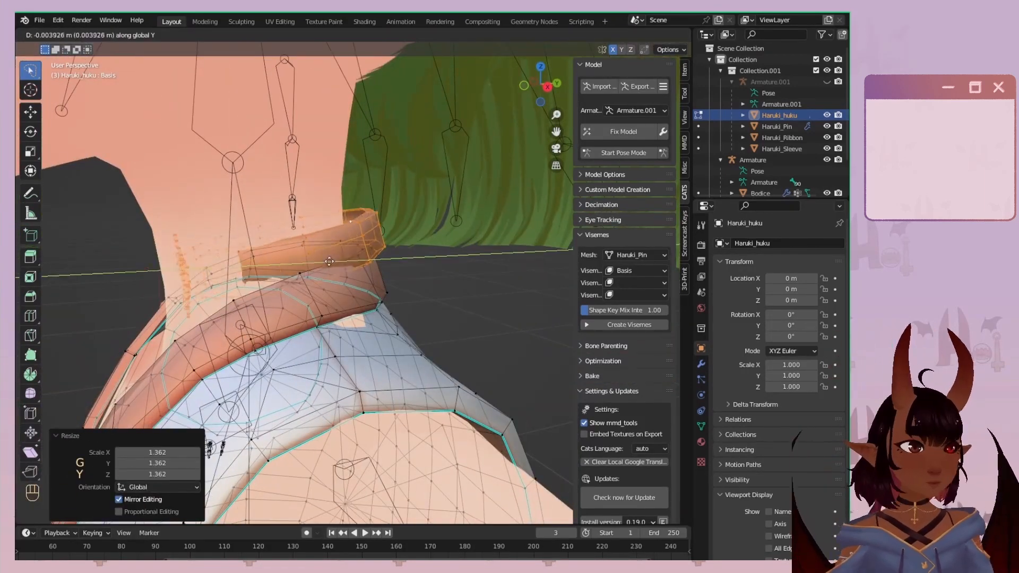
key(s)
key(g)
key(y)
click(333, 156)
Move the bodice vertices beneath the back collar along Z using proportional editing limited to connected geometry.
middle_drag(333, 159, 217, 170)
click(182, 339)
key(g)
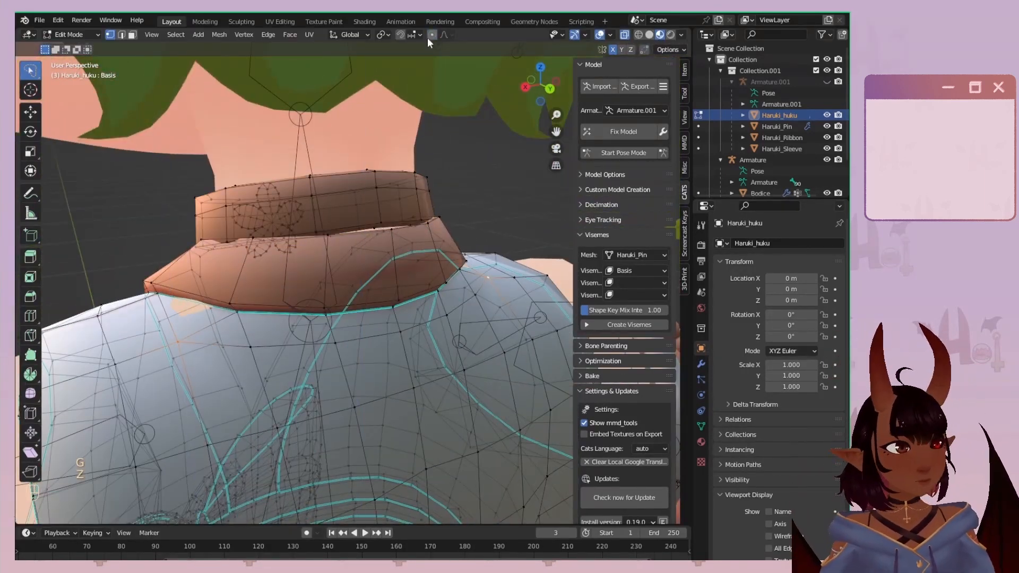
click(432, 35)
click(446, 35)
click(400, 55)
key(g)
key(z)
click(425, 175)
Select the linked neck band and flower and raise them 0.007564 m along Z.
middle_drag(424, 180, 291, 196)
key(l)
key(l)
key(g)
key(z)
middle_drag(371, 175, 486, 153)
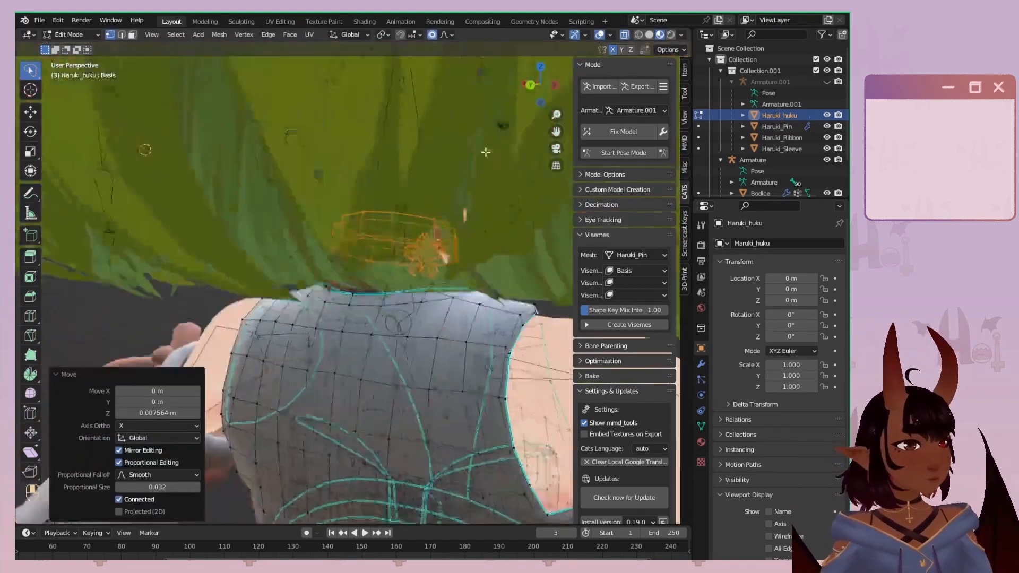
In front view, adjust the neck band's height along Z and scale it to fit the neck.
key(KP_1)
key(g)
key(z)
click(385, 178)
key(s)
click(392, 186)
In right view, scale the neck band by 1.091 along Y and move it about 0.001 m along Y.
middle_drag(329, 196, 405, 209)
key(KP_3)
key(l)
key(s)
key(y)
key(g)
key(y)
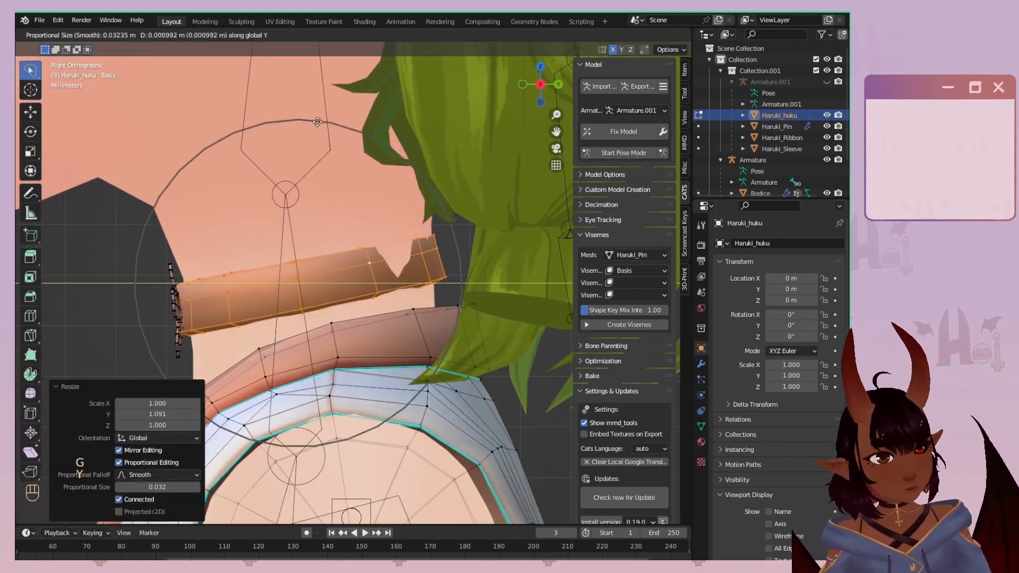
click(323, 122)
Refine the neck band's fit along global Y from behind the neck and clear the selection.
middle_drag(323, 127, 175, 159)
key(g)
key(y)
click(361, 196)
mouse_move(361, 196)
middle_down()
mouse_move(451, 196)
mouse_move(345, 204)
middle_up()
click(322, 208)
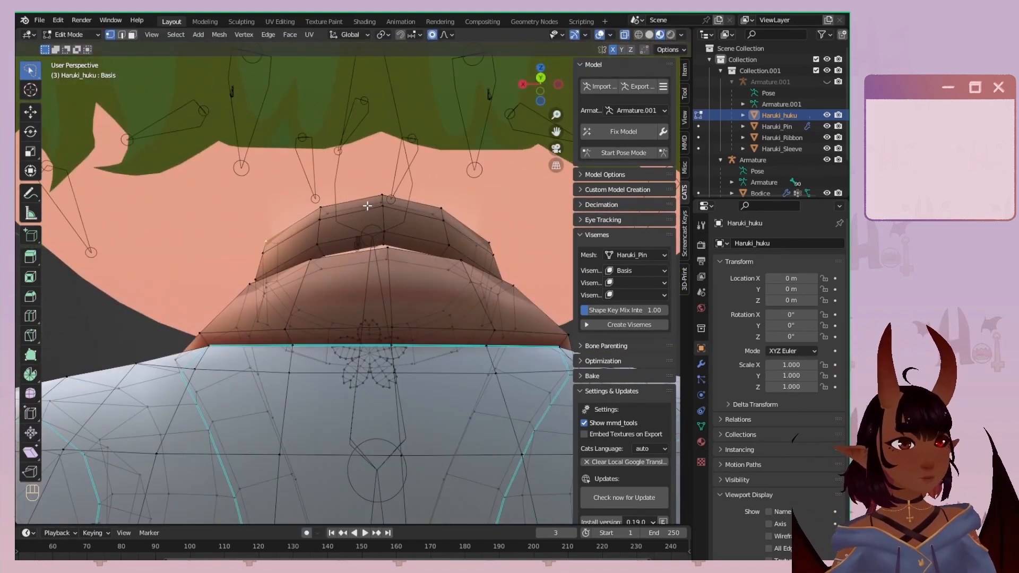
Shift the neck band's rear edge at the nape along global Y to close the fit.
key(g)
key(y)
click(376, 181)
key(KP_1)
Edit the Haruki_Ribbon mesh: scale the ribbon around the thigh and move it 0.001106 m along Y.
middle_drag(516, 225, 272, 327)
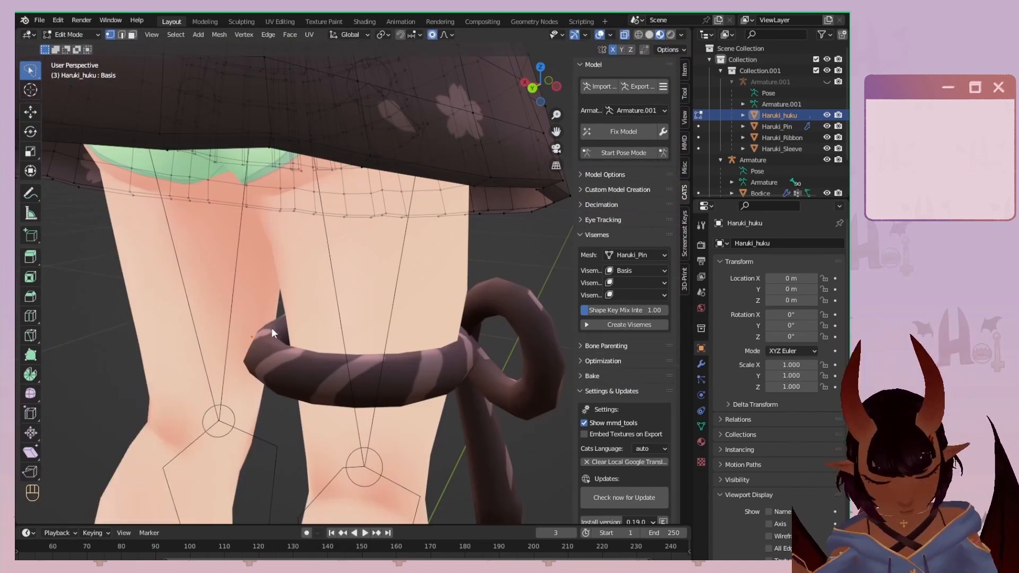
click(72, 35)
click(76, 48)
click(329, 371)
click(72, 35)
click(68, 62)
key(s)
click(277, 248)
middle_drag(278, 248, 311, 289)
key(g)
key(y)
click(311, 289)
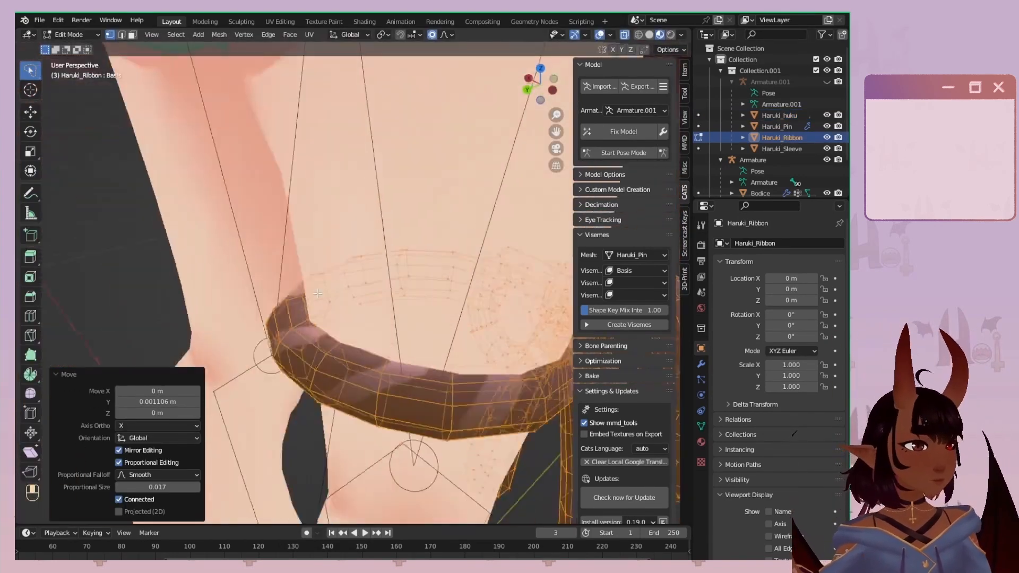
Refine the thigh ribbon's fit with a uniform scale of 1.010.
key(s)
click(455, 258)
key(s)
key(y)
middle_drag(455, 259, 414, 265)
click(366, 255)
key(KP_1)
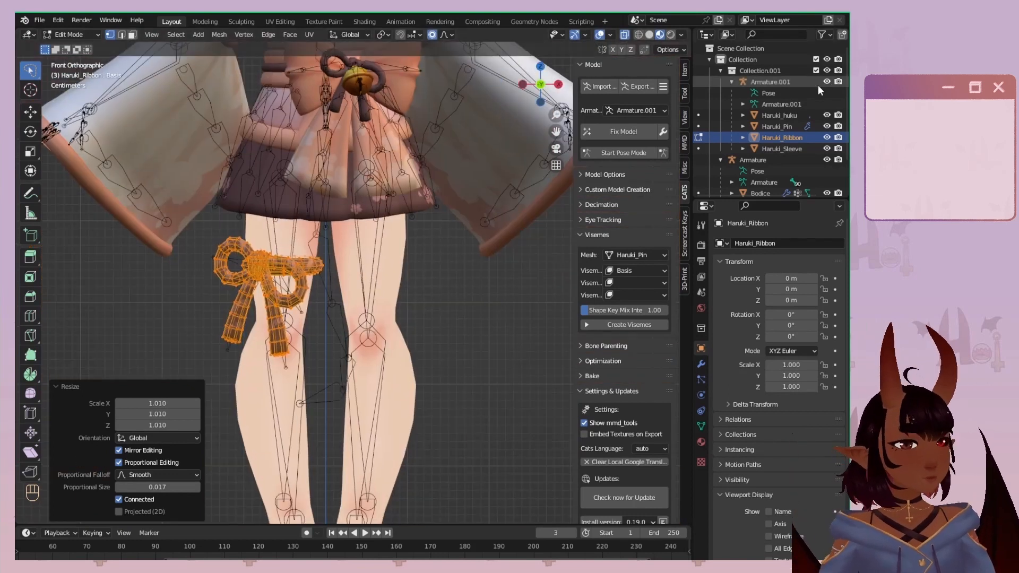
Unhide Armature.001, return to Object Mode and clear the selection.
click(827, 82)
scroll(351, 214, down, 5)
key(Tab)
click(467, 208)
middle_drag(466, 208, 539, 231)
key(KP_1)
scroll(352, 134, up, 4)
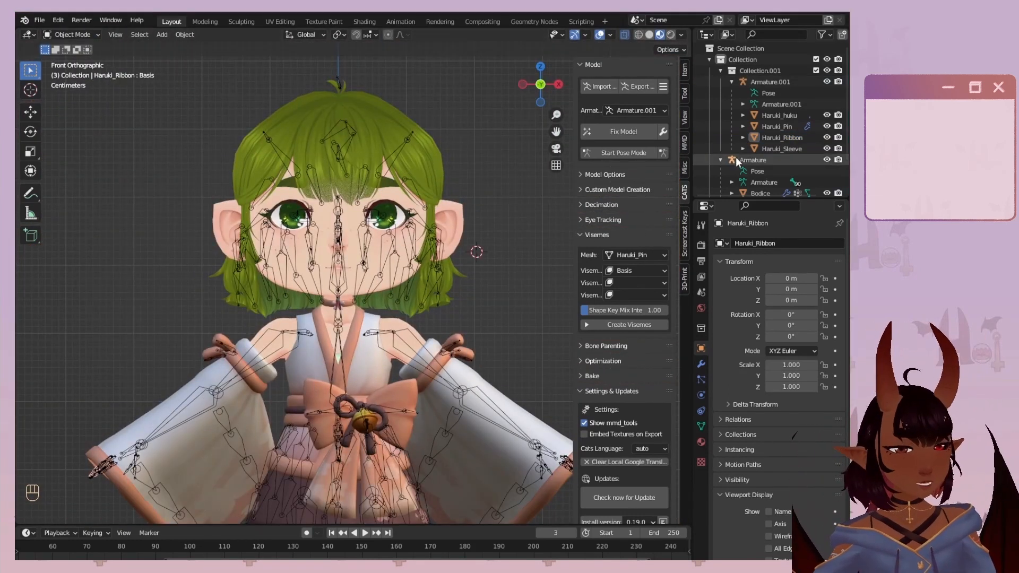
Select Armature.001 for editing in Edit Mode with the avatar's Armature hidden.
click(766, 83)
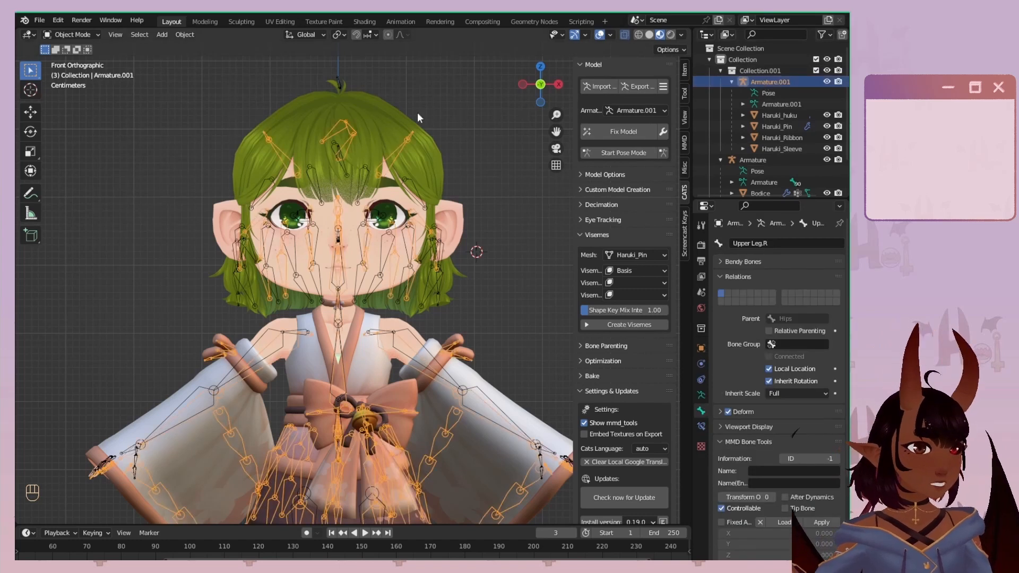
scroll(355, 177, down, 1)
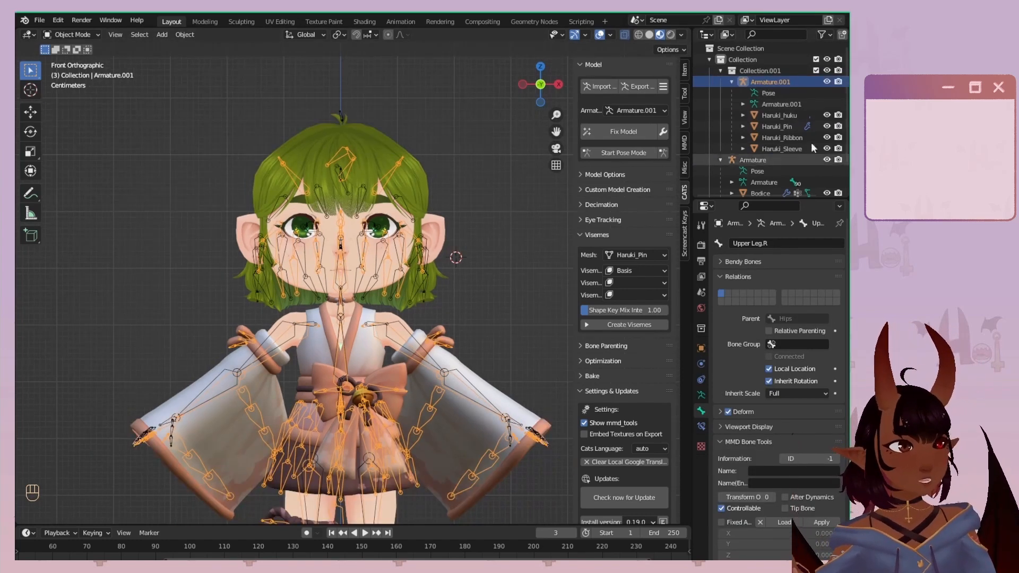
click(826, 160)
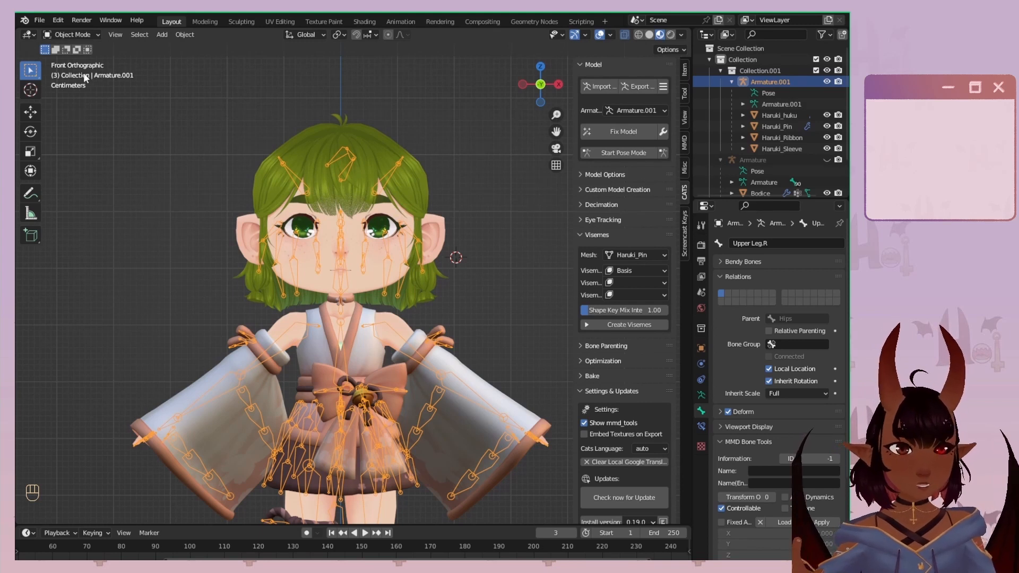
click(56, 35)
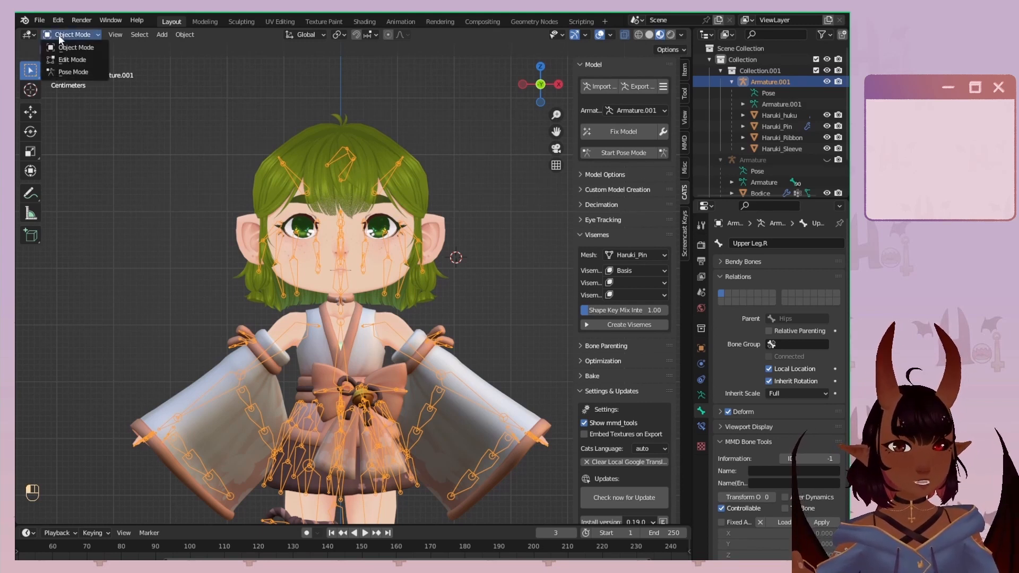
click(77, 58)
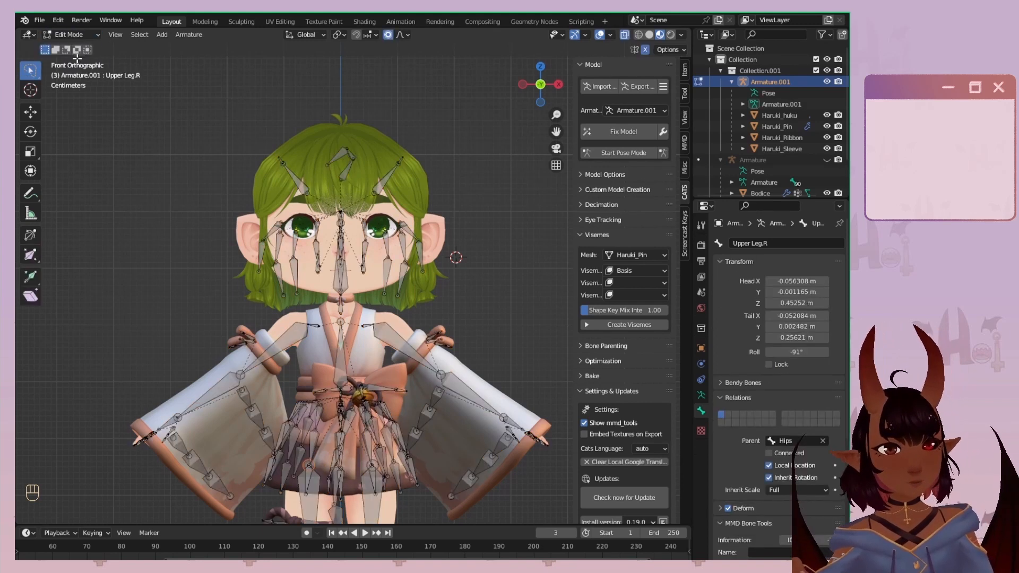
Delete the hair and eye bones around the head from Armature.001, keeping the Head bone.
click(558, 87)
scroll(420, 259, up, 4)
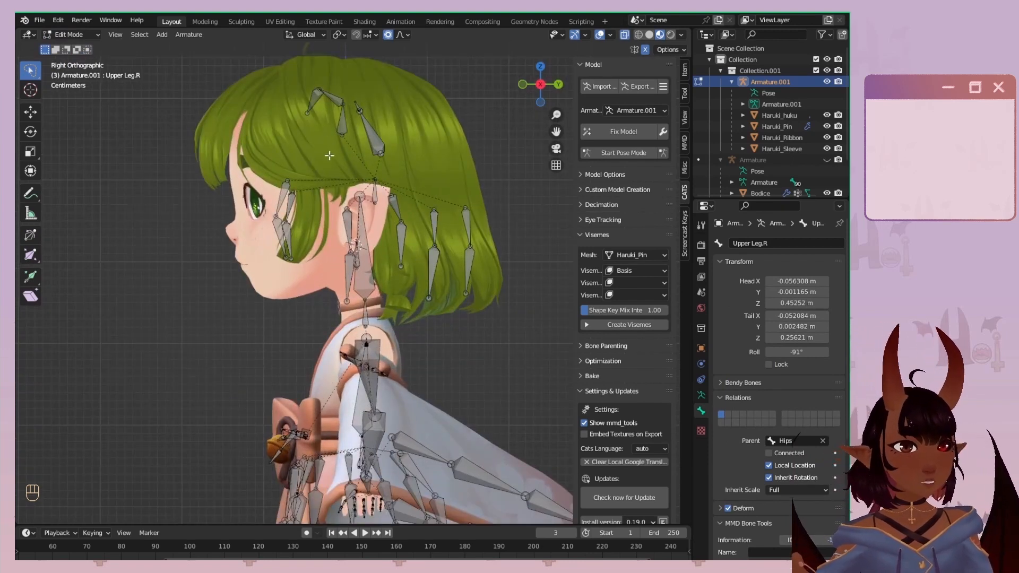
mouse_move(330, 155)
mouse_down()
mouse_move(366, 46)
mouse_move(505, 293)
mouse_move(410, 315)
mouse_up()
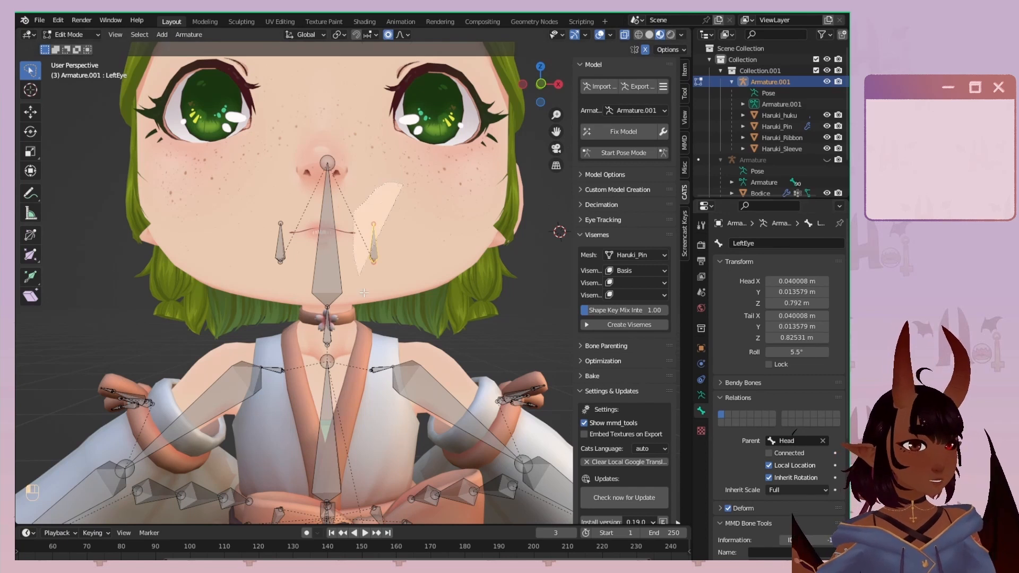
key(x)
click(469, 264)
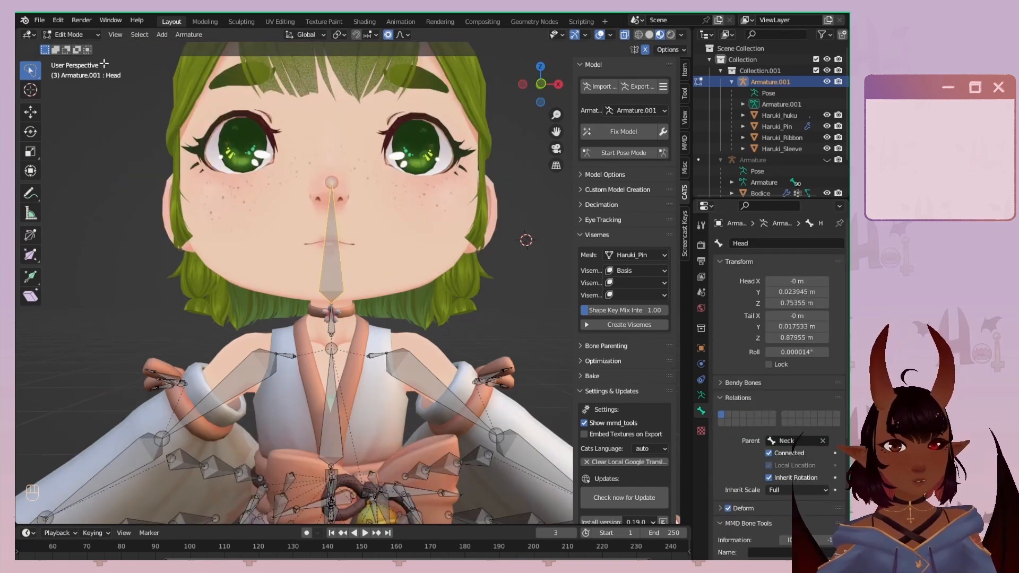
Start pose mode on Armature.001 and test-rotate a head-area bone, cancelling the rotation.
click(88, 49)
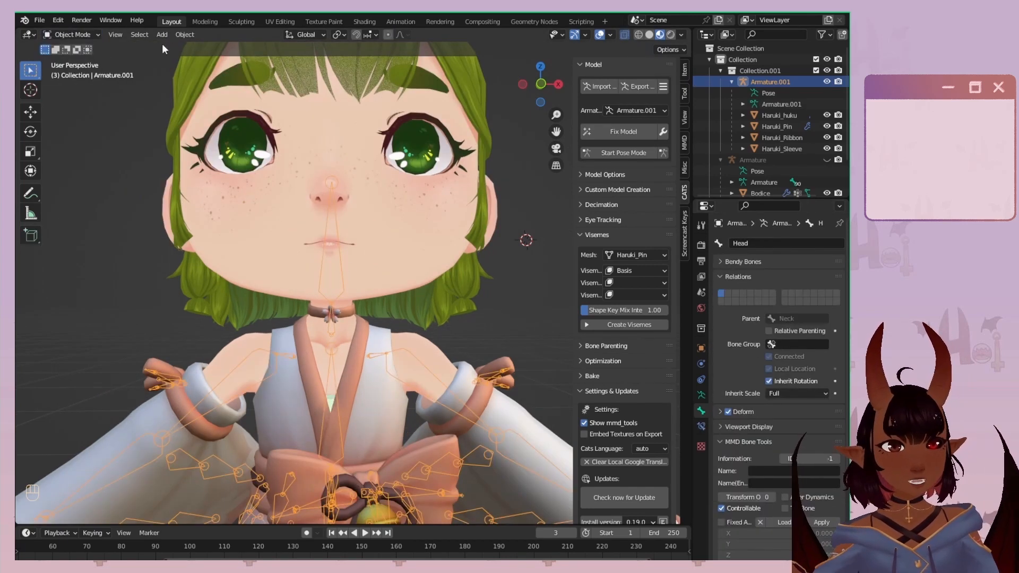
click(632, 154)
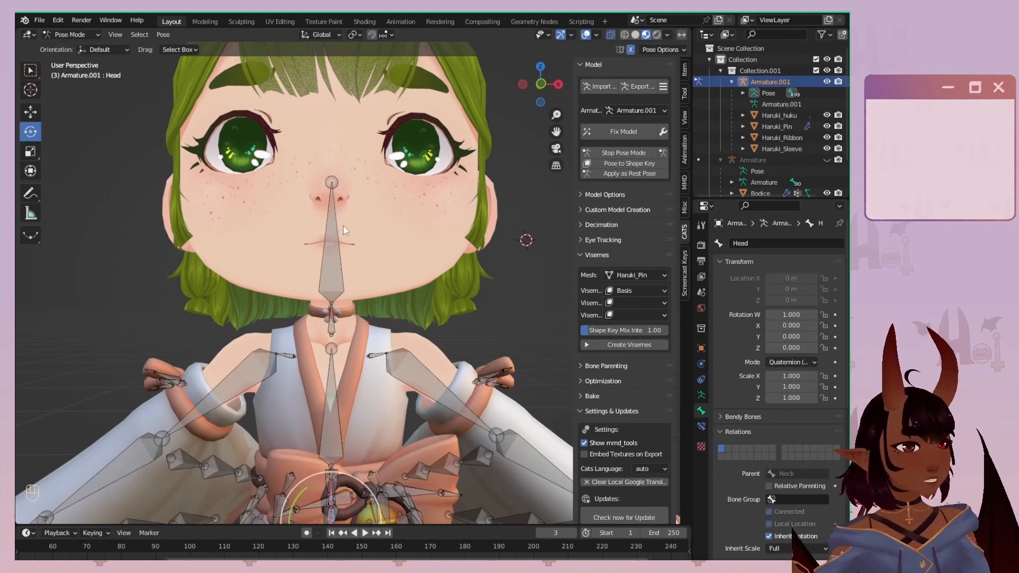
drag(350, 287, 251, 292)
right_click(251, 292)
Test-rotate the left thumb and index finger bones to check whether the outfit follows, cancelling each rotation.
scroll(344, 275, down, 3)
shift+middle_drag(424, 408, 318, 268)
scroll(337, 266, up, 6)
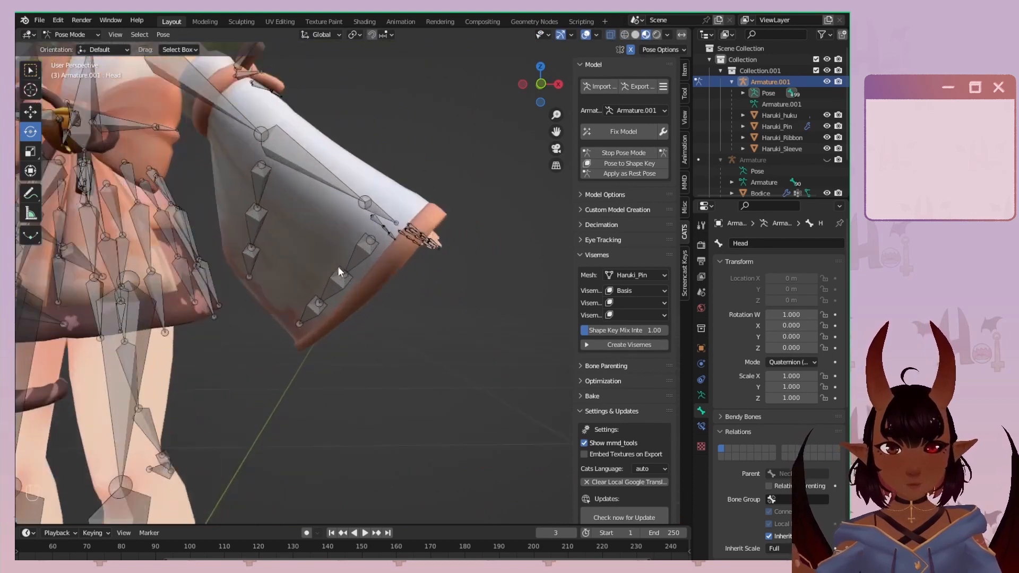
shift+middle_drag(422, 237, 342, 174)
click(340, 173)
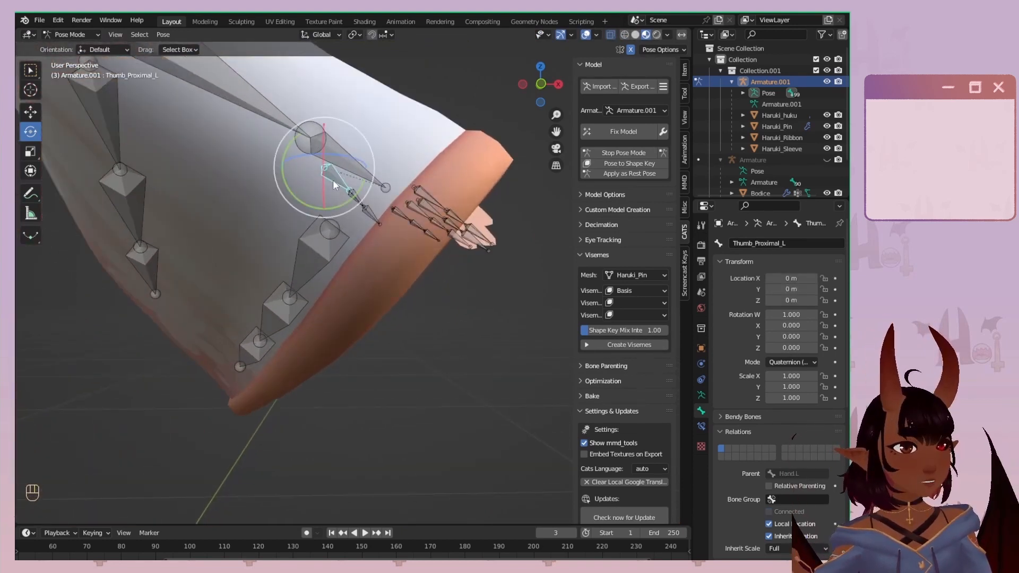
drag(340, 180, 332, 110)
right_click(293, 157)
click(433, 196)
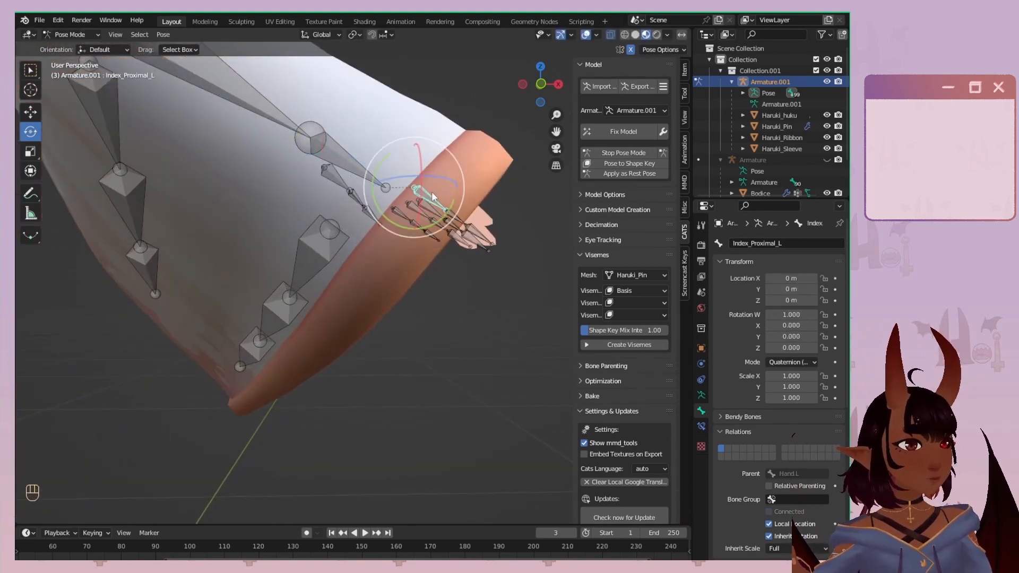
right_click(465, 160)
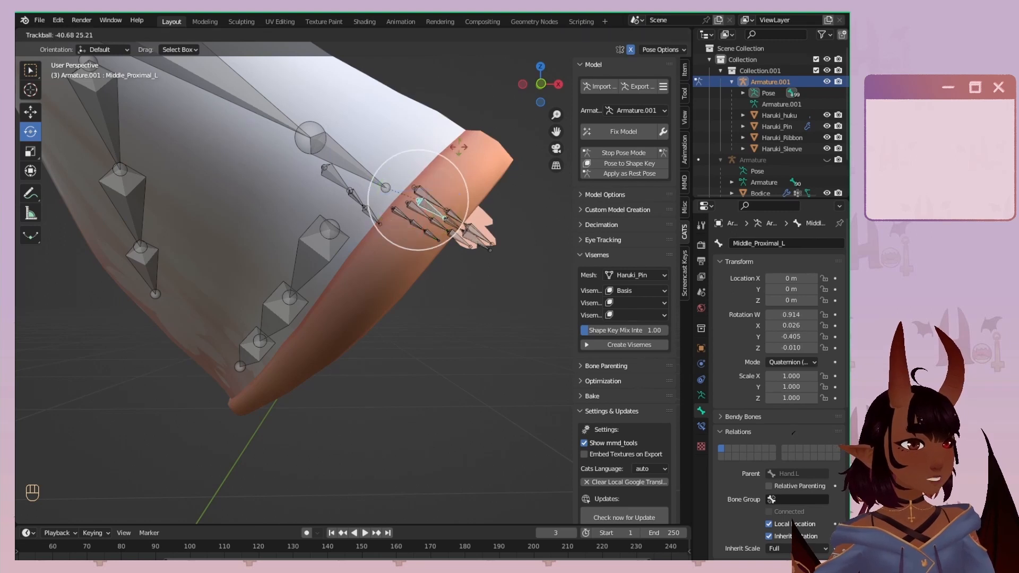
Test-rotate the left middle finger, little finger and hand bones to check their effect on the sleeve, cancelling each rotation.
drag(436, 212, 426, 154)
click(393, 210)
right_click(426, 154)
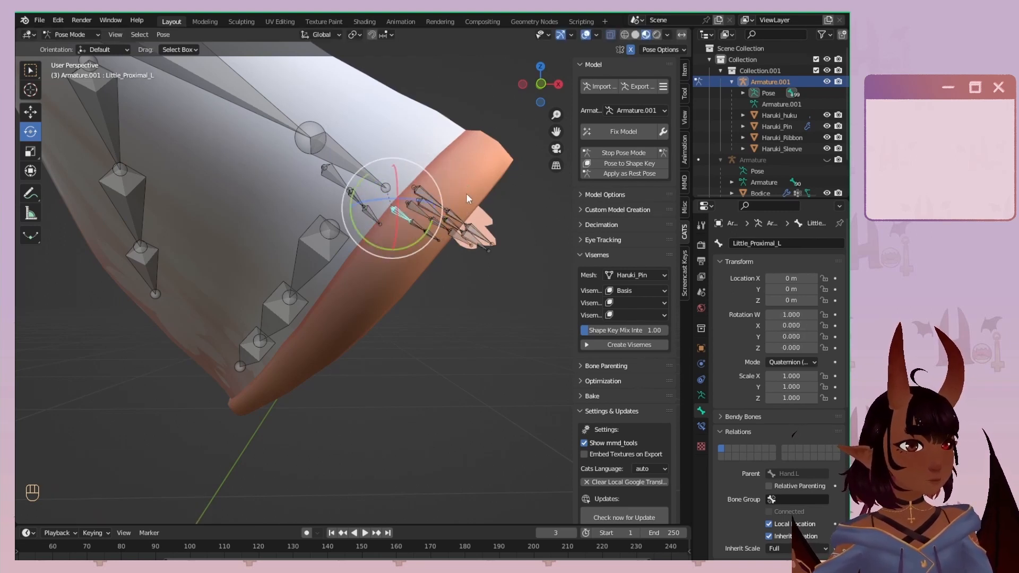
click(349, 160)
drag(320, 144, 360, 87)
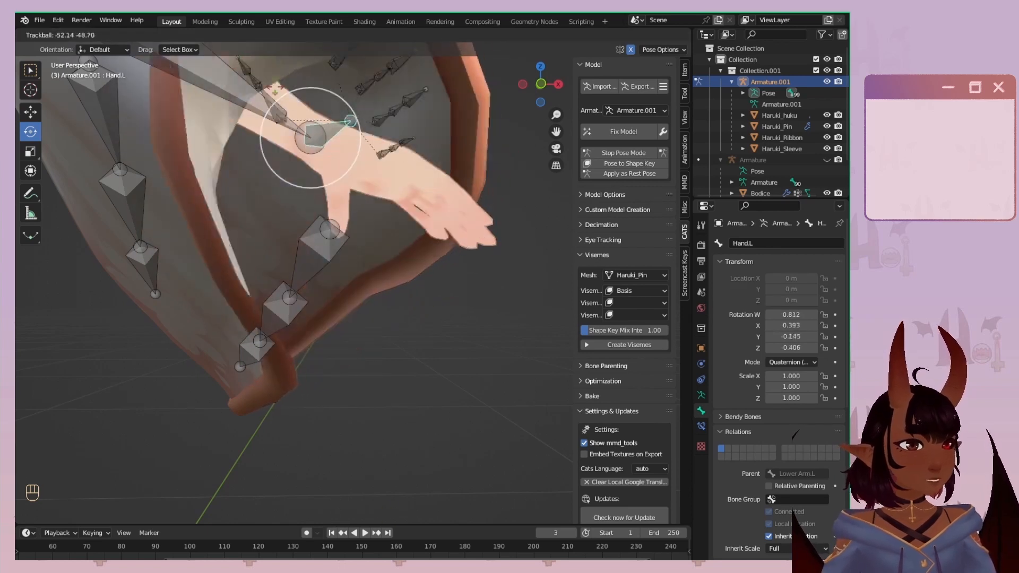
right_click(359, 86)
In Edit Mode, delete the lower leg, foot and finger bones from Armature.001.
scroll(315, 177, down, 3)
scroll(314, 176, down, 3)
shift+middle_drag(314, 176, 447, 166)
click(283, 265)
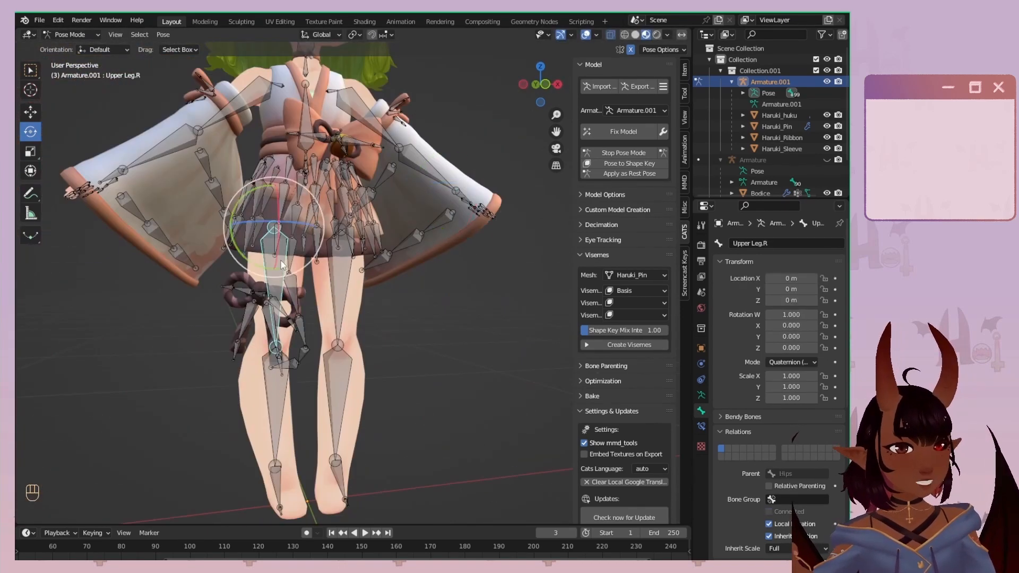
middle_drag(283, 265, 124, 120)
key(Tab)
click(234, 380)
key(x)
middle_drag(313, 250, 172, 318)
click(234, 380)
scroll(171, 319, up, 5)
drag(83, 307, 156, 374)
key(x)
Hide the small thin bone near the hips inside the skirt.
scroll(175, 284, down, 8)
scroll(424, 297, up, 8)
middle_drag(424, 297, 334, 316)
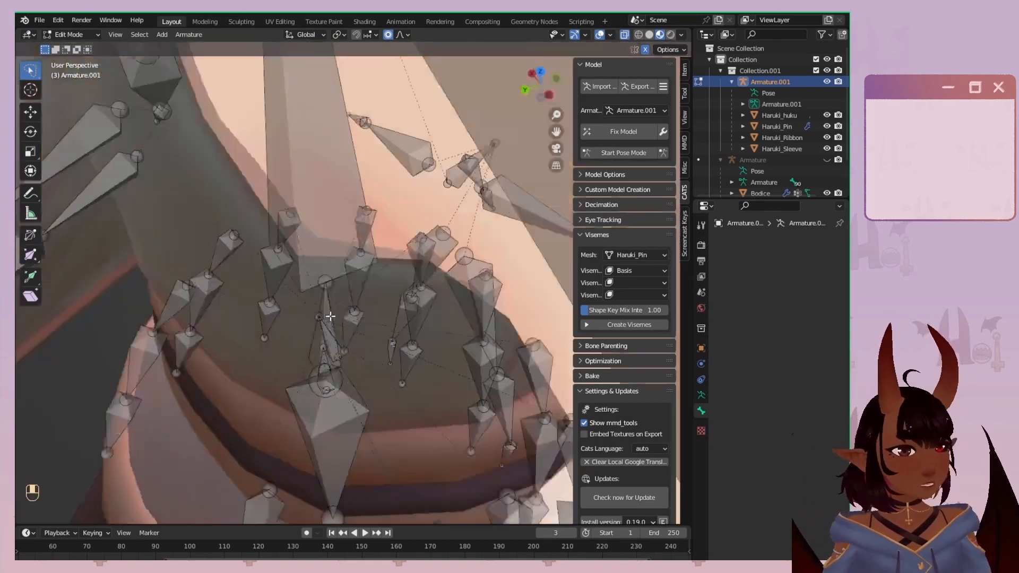
click(390, 335)
scroll(395, 342, up, 3)
key(h)
click(414, 259)
middle_drag(414, 259, 337, 298)
key(KP_1)
scroll(371, 304, up, 6)
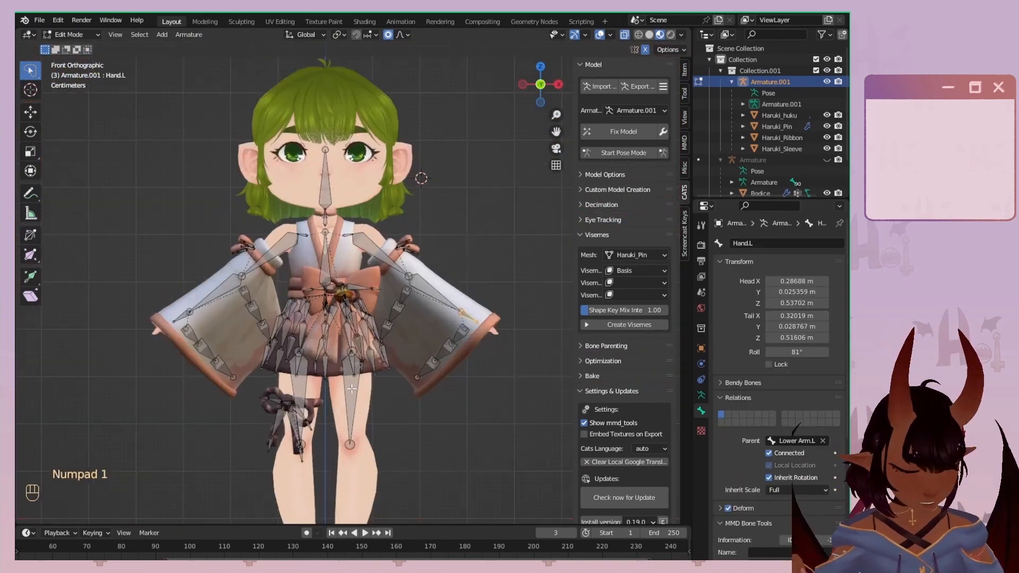
Select the left upper leg bone and unhide the avatar's Armature as an alignment reference.
scroll(371, 304, up, 4)
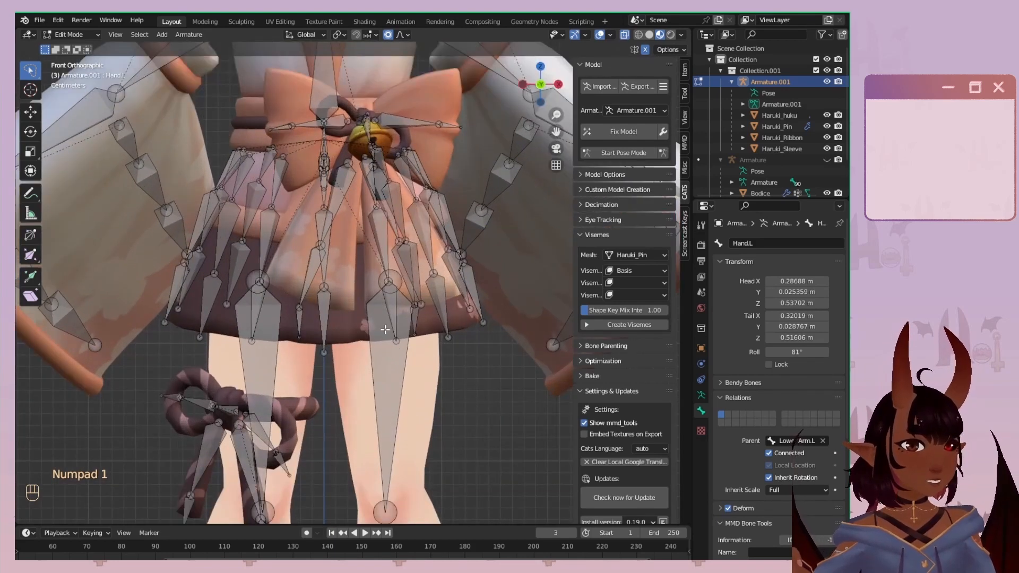
click(370, 277)
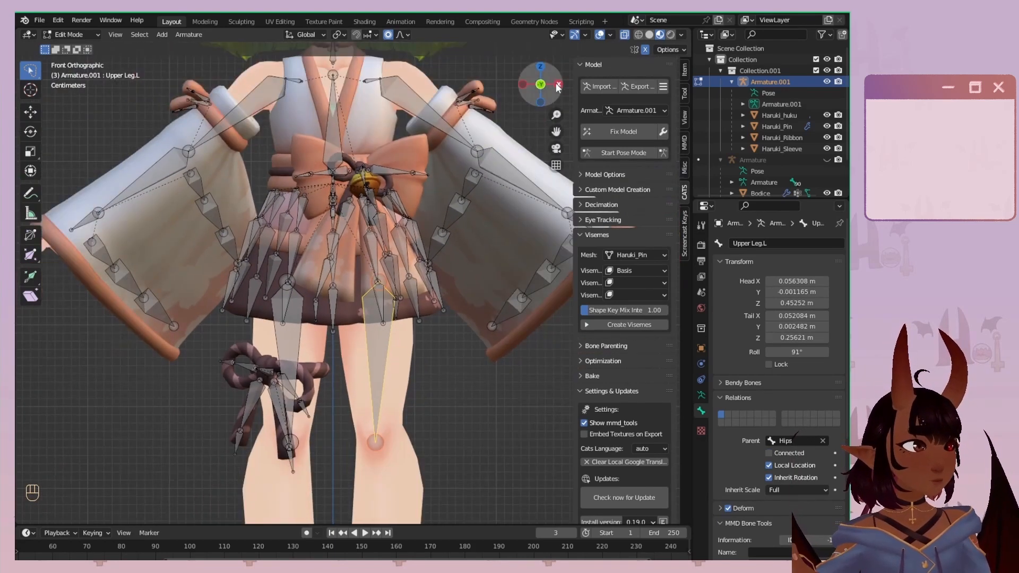
click(558, 85)
shift+middle_drag(429, 171, 402, 242)
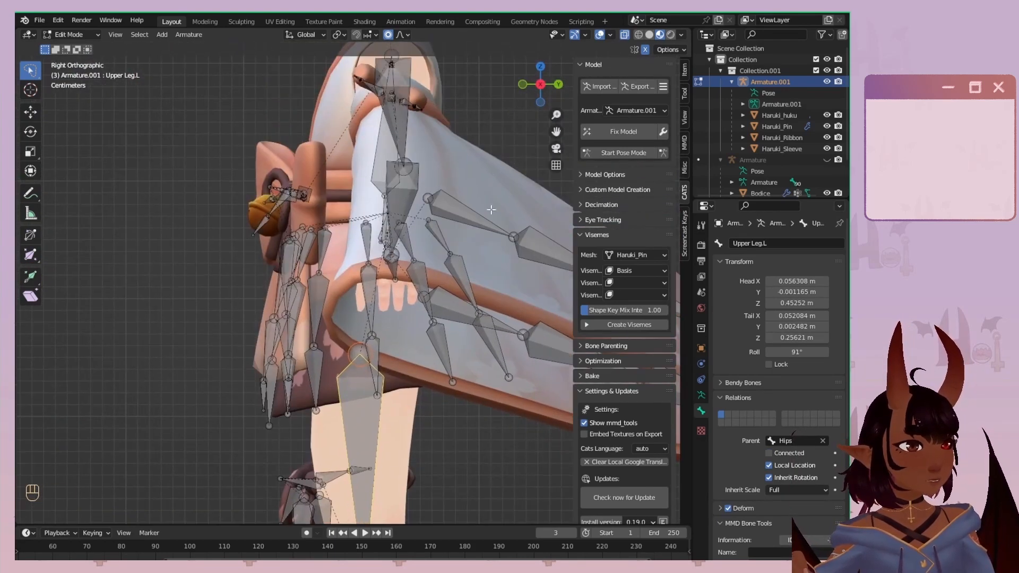
click(827, 159)
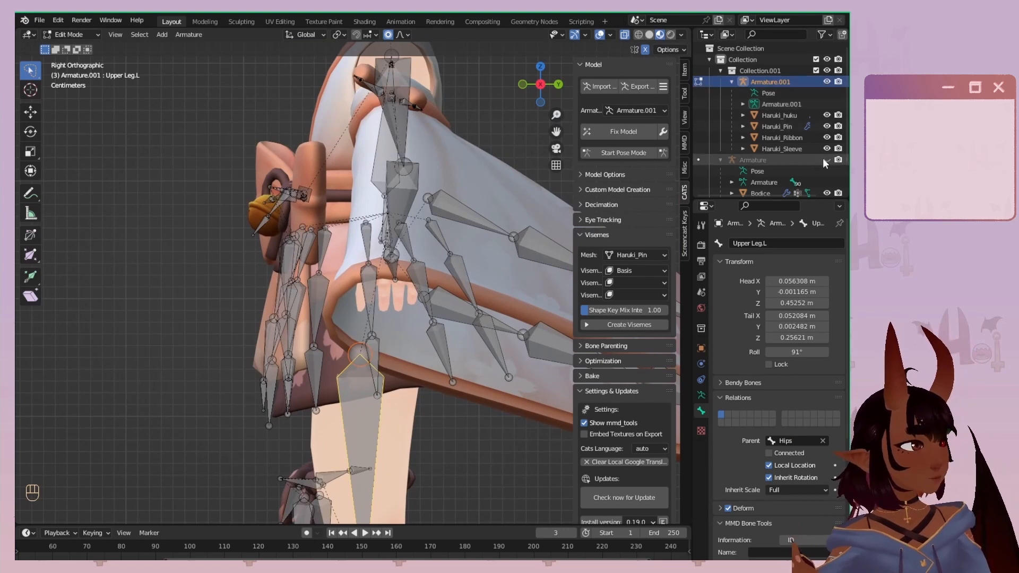
scroll(390, 271, up, 3)
scroll(390, 268, up, 2)
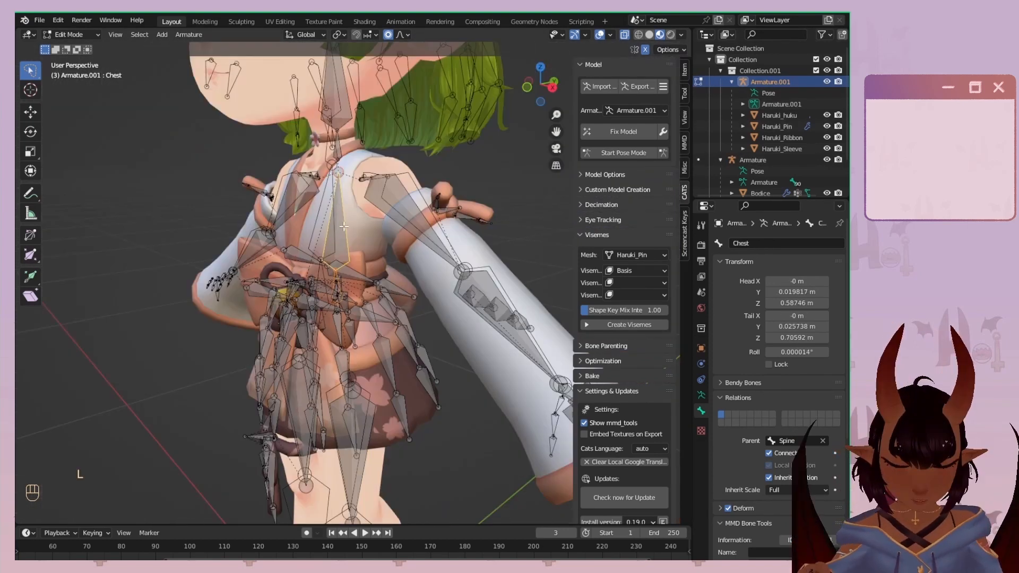
Select the spine, chest, neck and head bone chain and move it along Y toward the avatar's matching bones.
scroll(340, 228, up, 3)
click(247, 419)
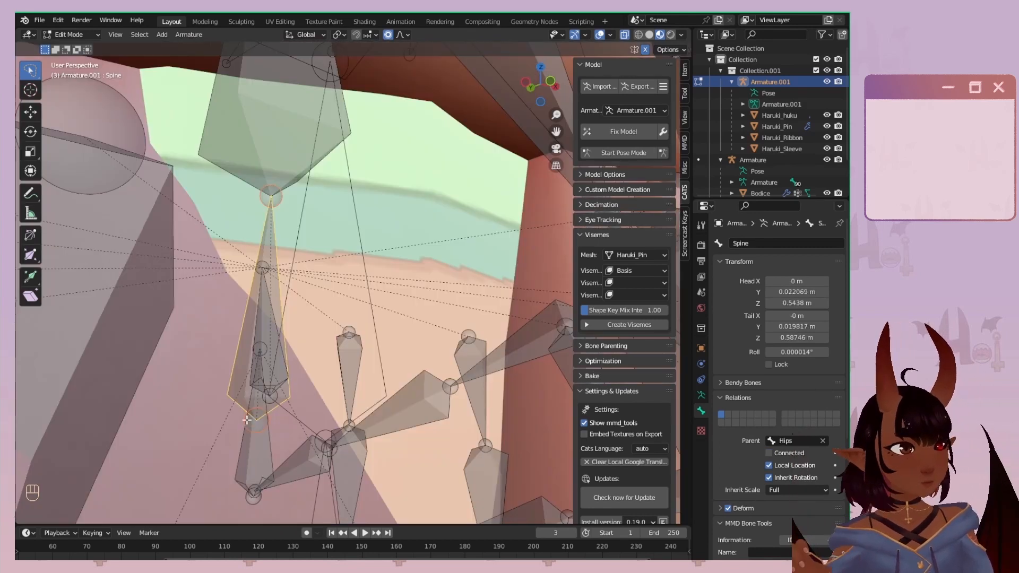
click(354, 128)
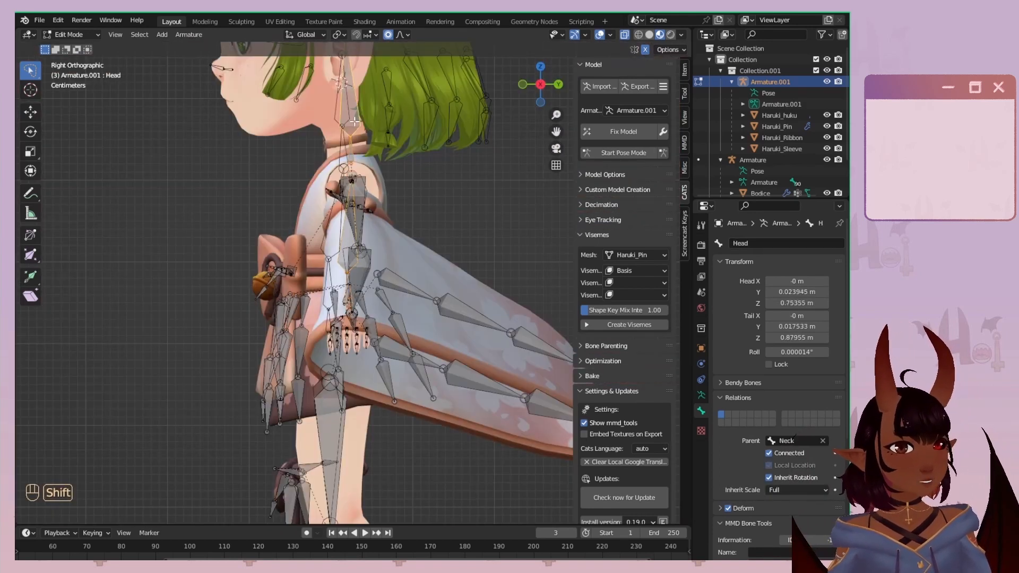
scroll(338, 300, up, 2)
shift+middle_drag(375, 262, 394, 294)
scroll(405, 297, up, 1)
key(g)
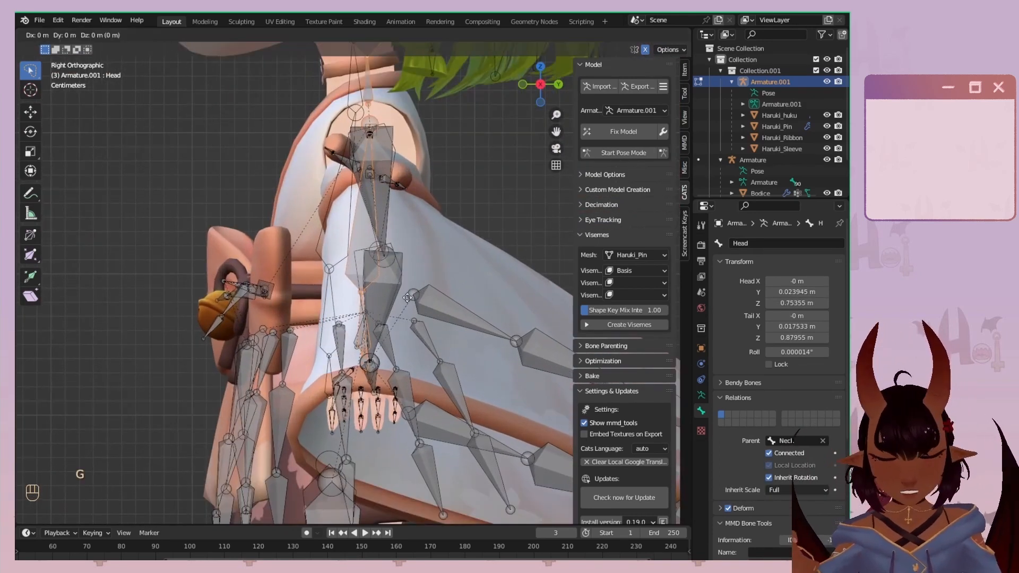
key(y)
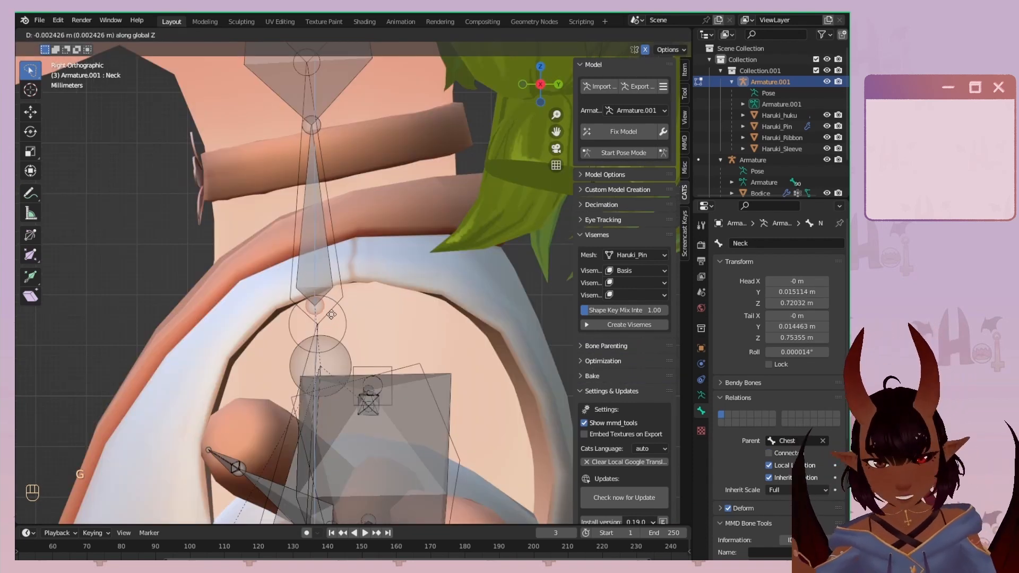
Lower the neck bone's base along Z and raise the chest bone's tip 0.008049 m along Z.
click(331, 318)
click(336, 352)
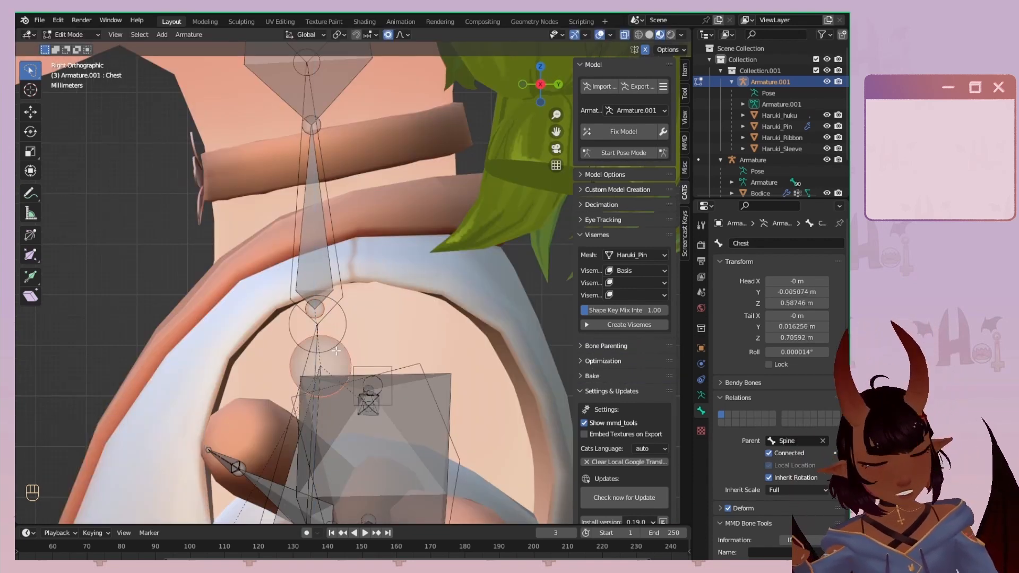
key(g)
key(z)
click(336, 314)
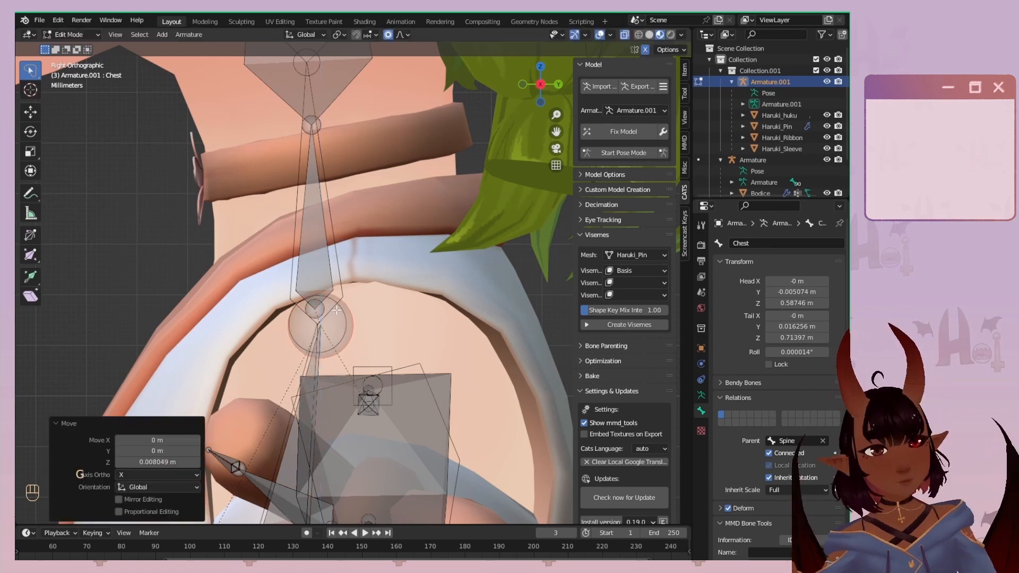
Raise the neck bone's tip 0.010453 m along Z to match the avatar's neck bone.
scroll(330, 283, up, 4)
click(327, 280)
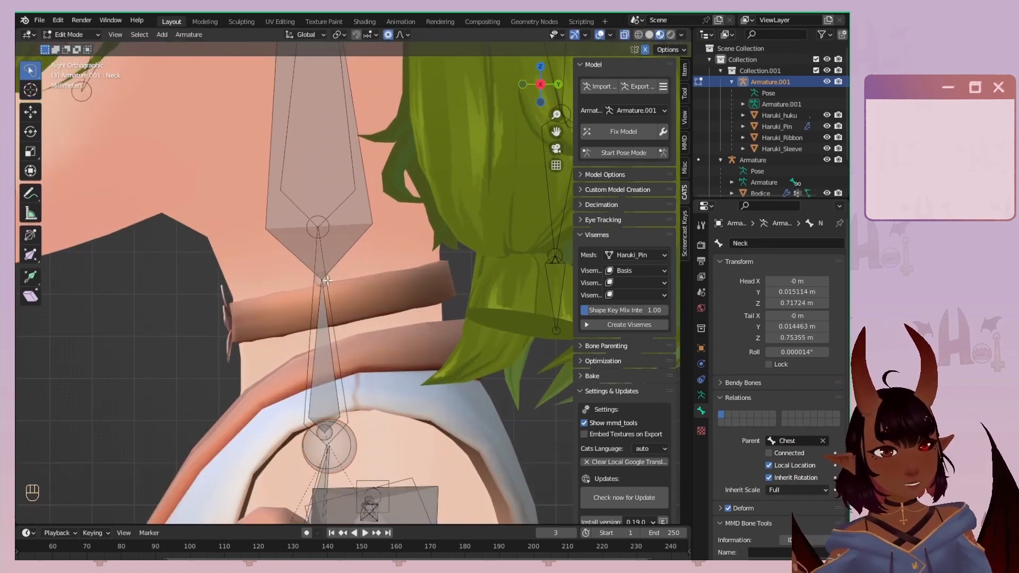
key(g)
key(z)
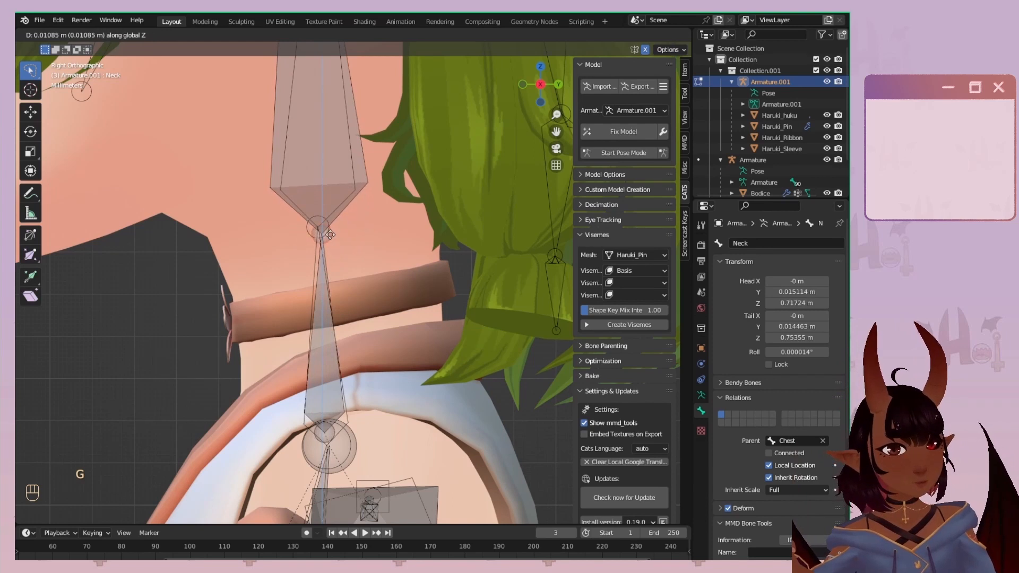
click(330, 236)
Move the spine bone's tip 0.001524 m along Y and 0.008955 m along Z toward the avatar's matching joint.
scroll(330, 236, down, 4)
scroll(330, 236, up, 3)
shift+middle_drag(330, 236, 305, 269)
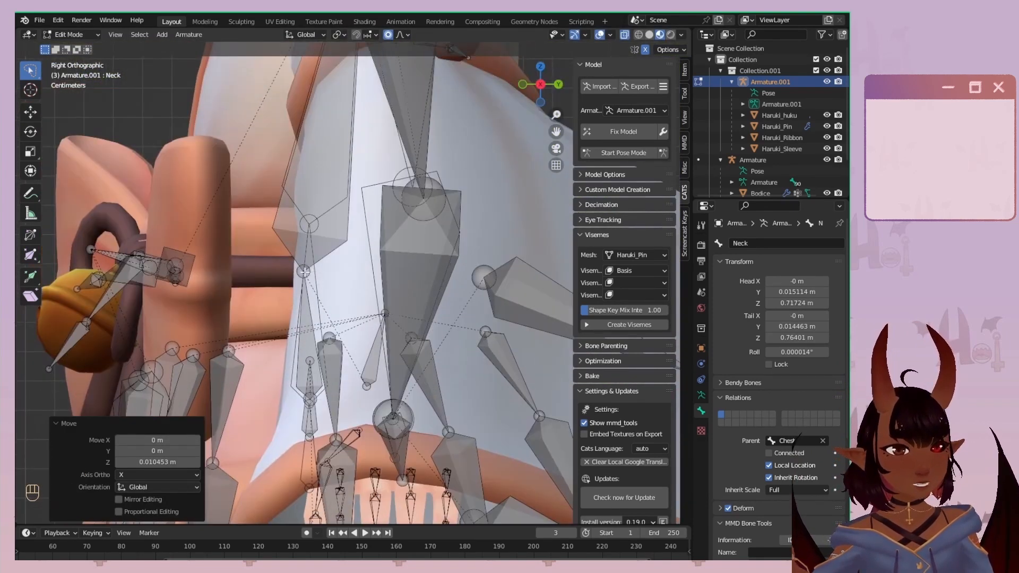
click(304, 270)
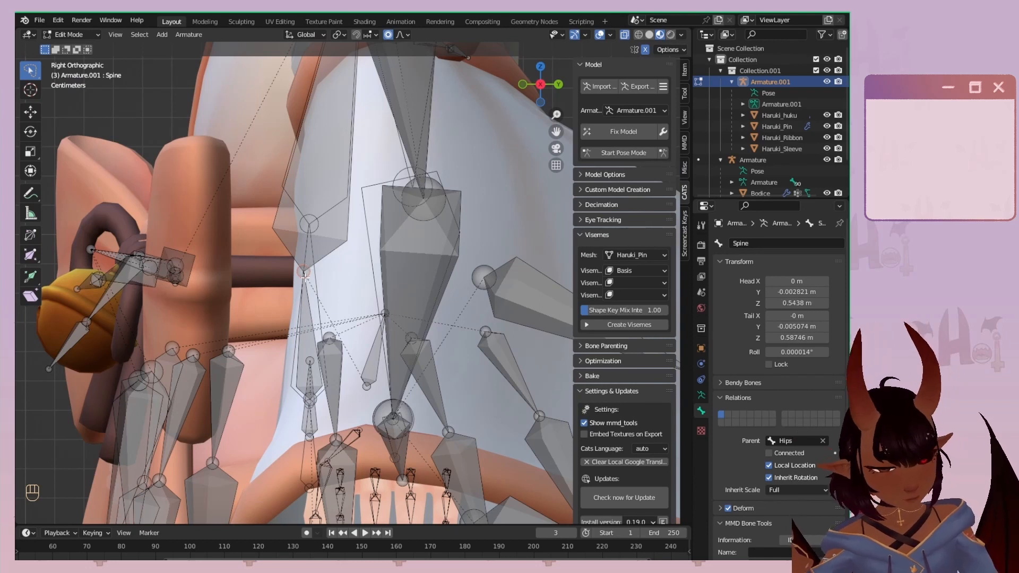
key(g)
click(309, 249)
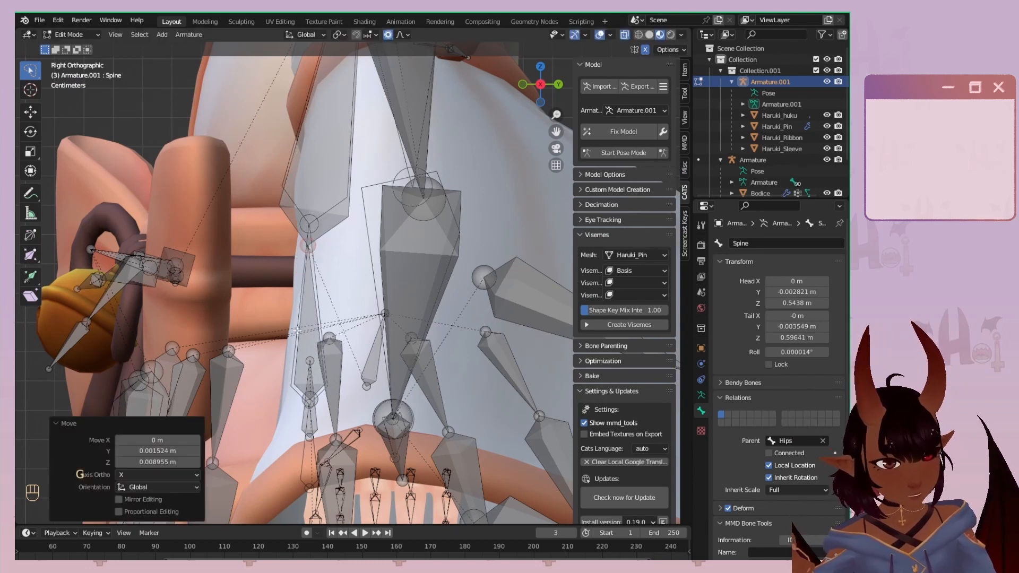
shift+middle_drag(312, 432, 346, 293)
scroll(346, 292, up, 5)
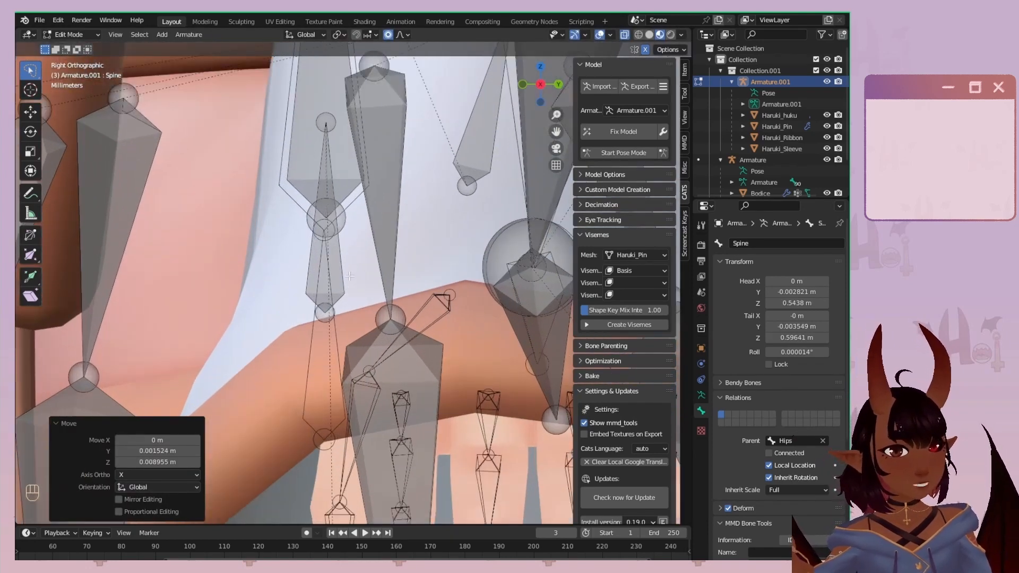
click(327, 126)
scroll(329, 130, down, 4)
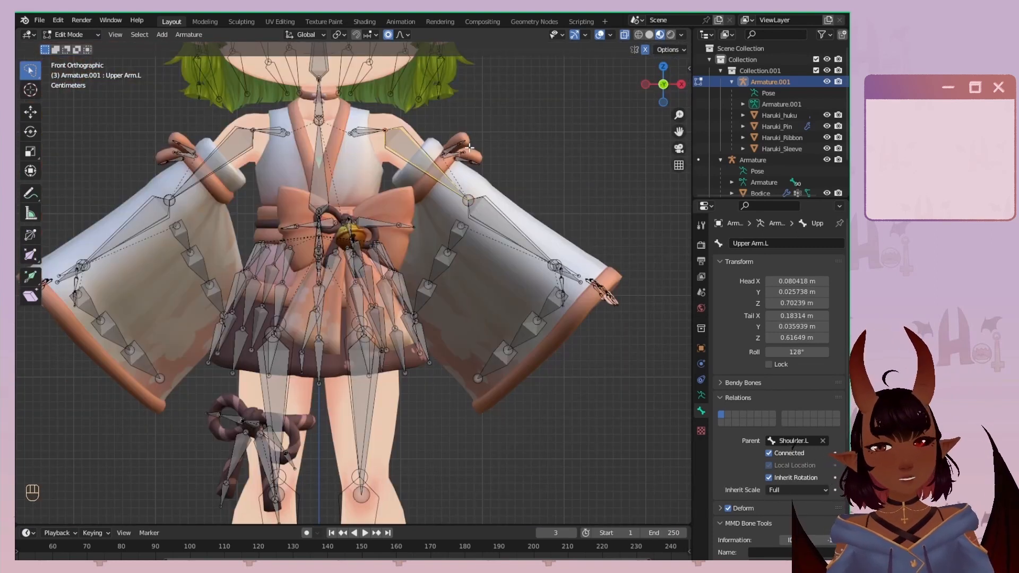
Move the left hand bone's tip onto the avatar's hand bone tip and shift the wrist joint 0.002867 m along X.
scroll(602, 284, up, 5)
shift+middle_drag(637, 262, 230, 296)
scroll(432, 307, up, 3)
shift+middle_drag(496, 287, 309, 318)
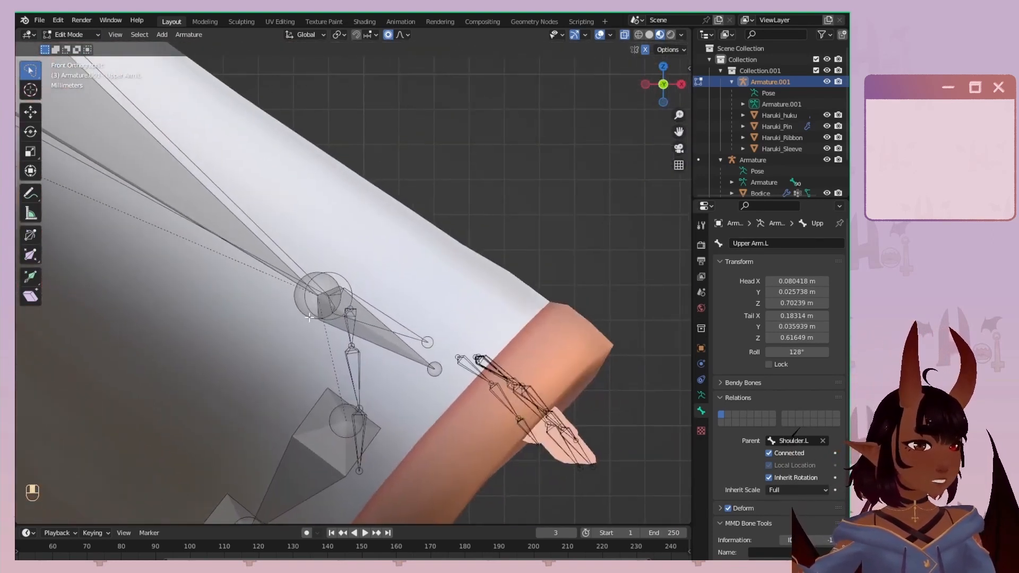
scroll(309, 317, up, 2)
key(g)
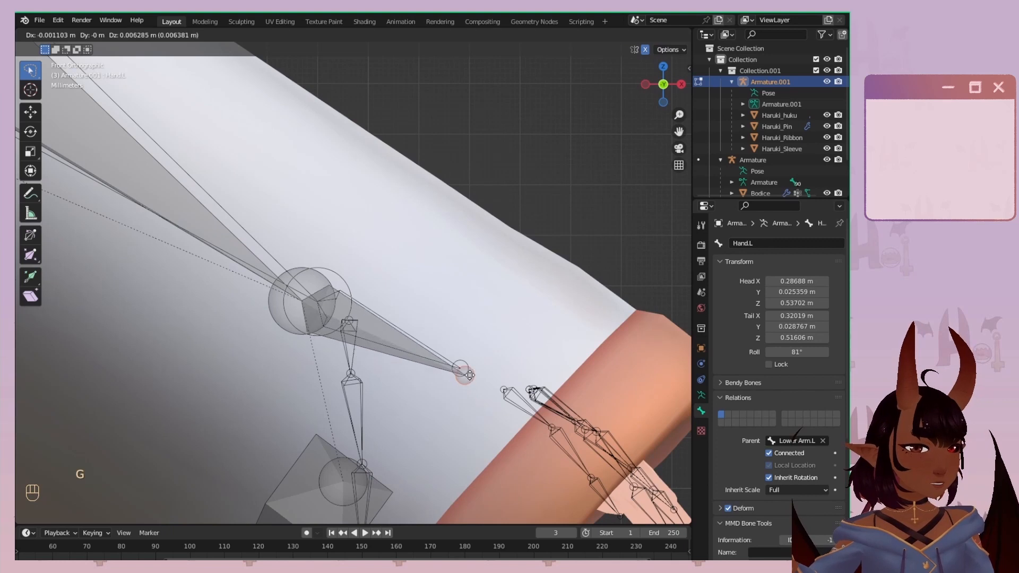
click(466, 370)
click(292, 316)
key(g)
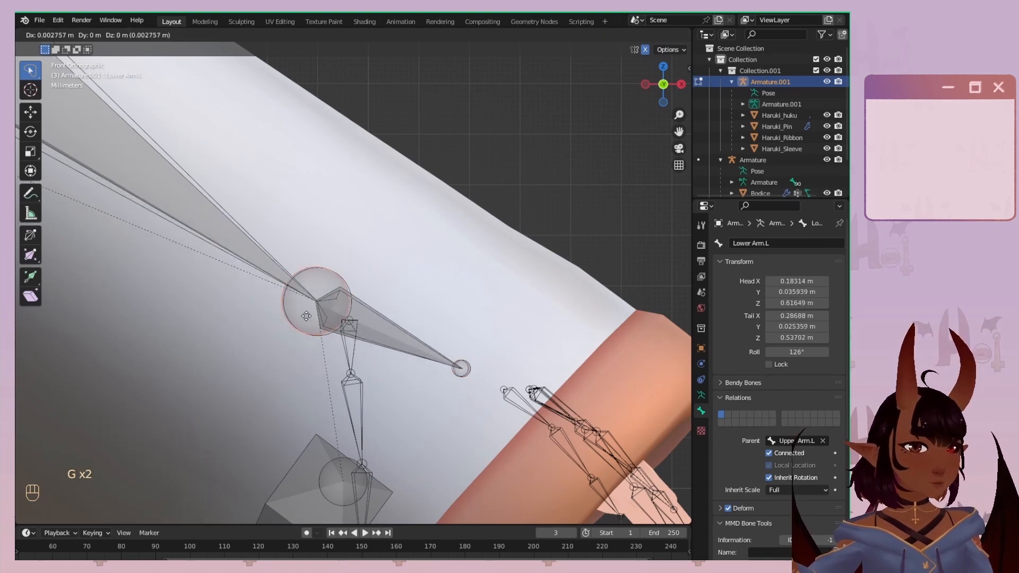
click(307, 316)
Move the left shoulder bone's base 0.005557 m along X and 0.004287 m along Z onto the avatar's shoulder bone.
scroll(307, 316, down, 2)
shift+middle_drag(196, 165, 529, 441)
scroll(237, 323, down, 4)
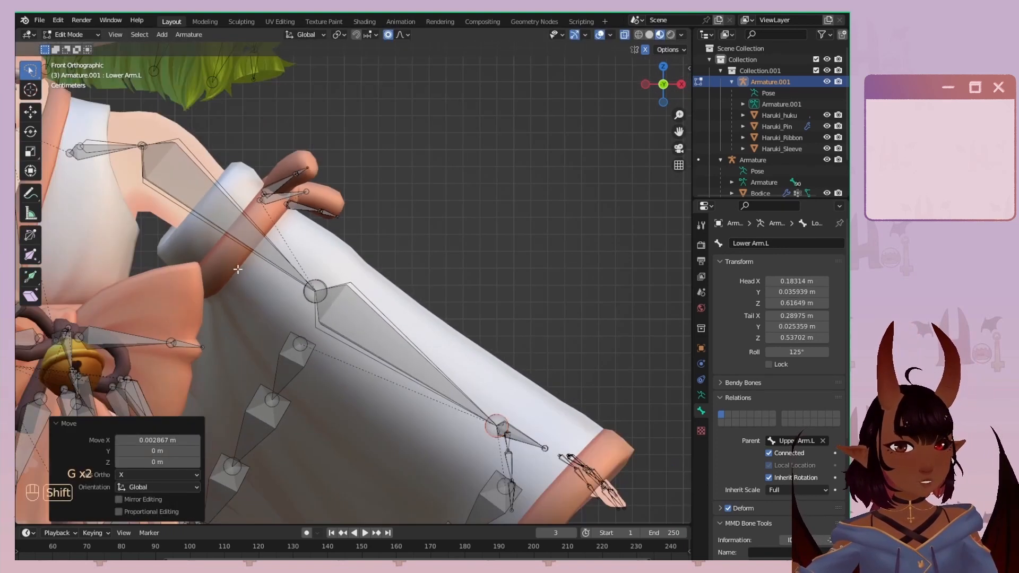
shift+middle_drag(236, 266, 409, 332)
scroll(180, 223, up, 2)
shift+middle_drag(179, 223, 293, 295)
scroll(294, 295, up, 2)
click(291, 275)
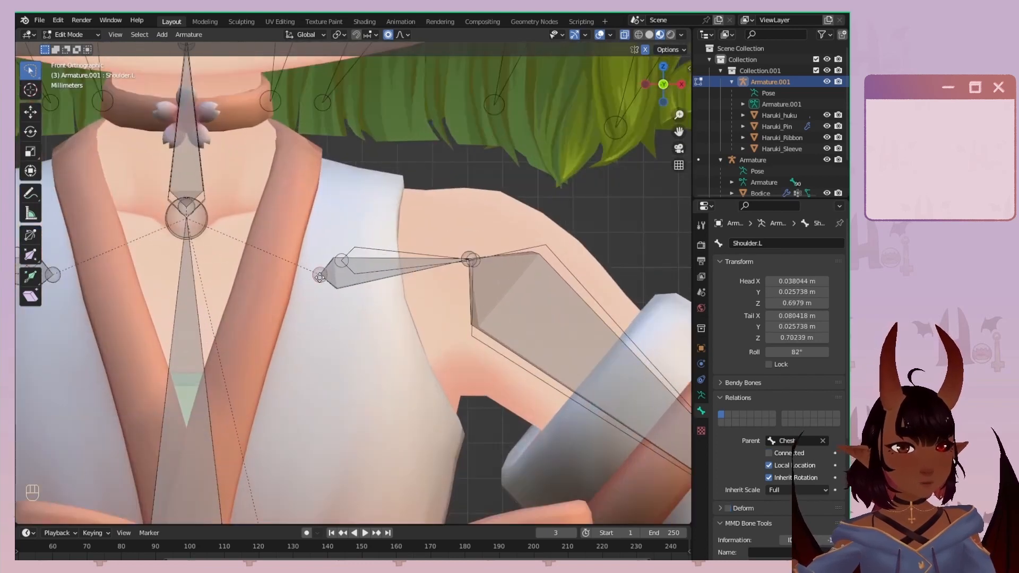
key(g)
click(310, 259)
From the side view, shift the spine bone's tip another 0.000529 m along Y and 0.007145 m along Z.
scroll(310, 260, down, 3)
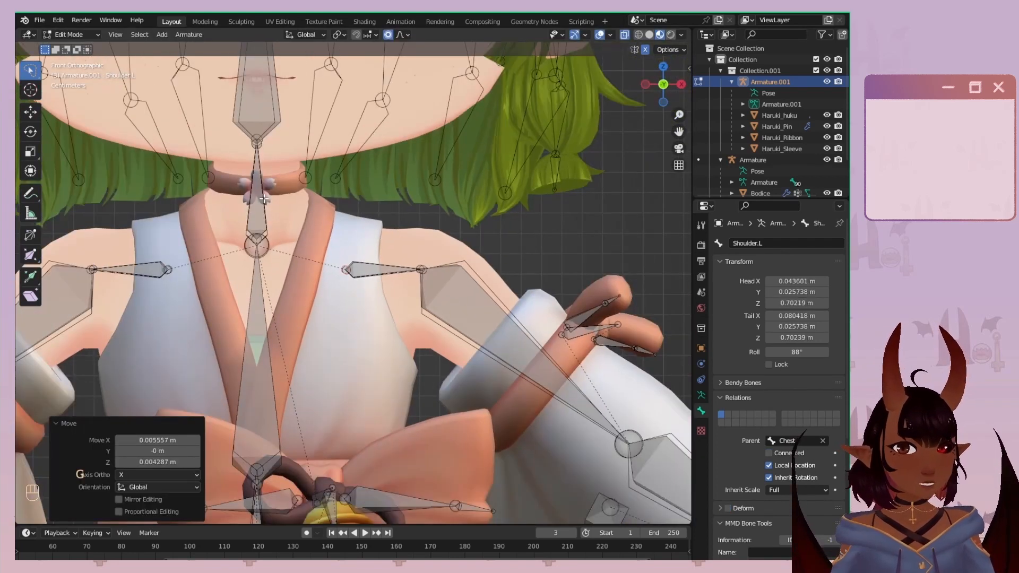
shift+middle_drag(305, 253, 370, 53)
scroll(371, 200, up, 2)
shift+middle_drag(372, 200, 348, 247)
scroll(349, 247, up, 2)
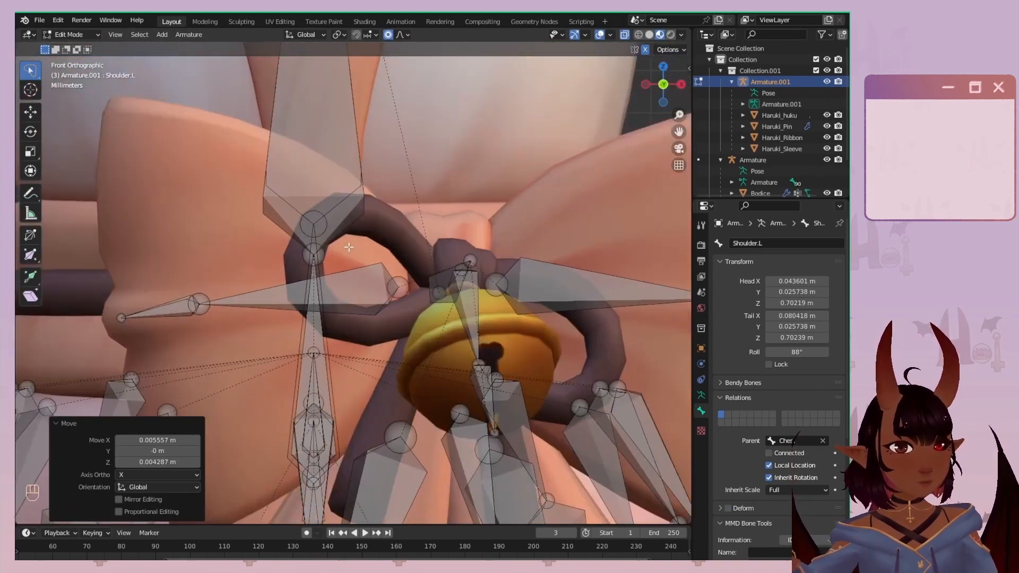
click(328, 255)
click(681, 85)
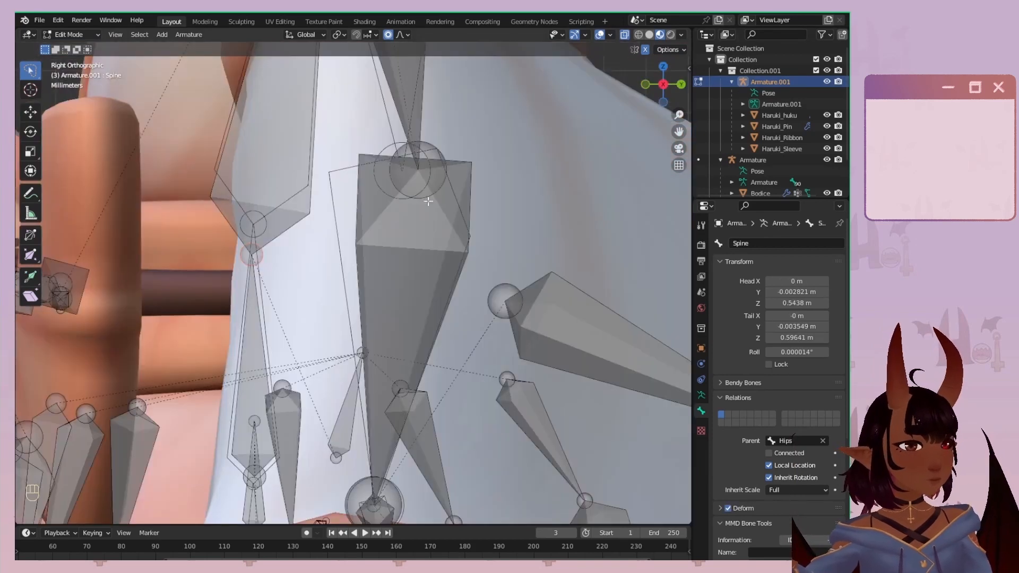
shift+middle_drag(262, 269, 340, 302)
key(g)
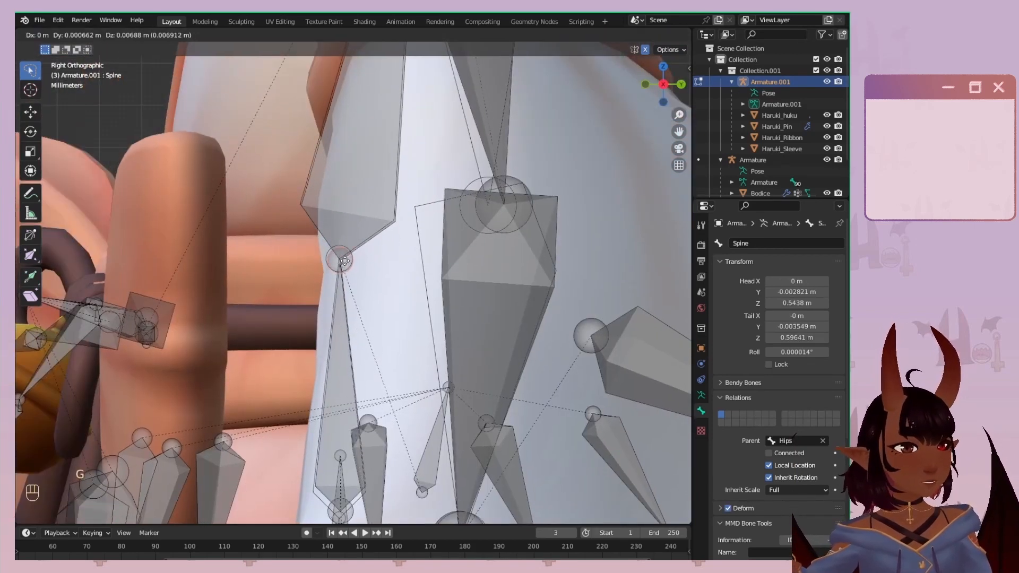
click(344, 260)
Move the right upper arm bone's elbow end -0.003816 m along Y to line up with the avatar's elbow.
scroll(344, 259, down, 2)
scroll(313, 116, up, 2)
shift+middle_drag(344, 260, 234, 181)
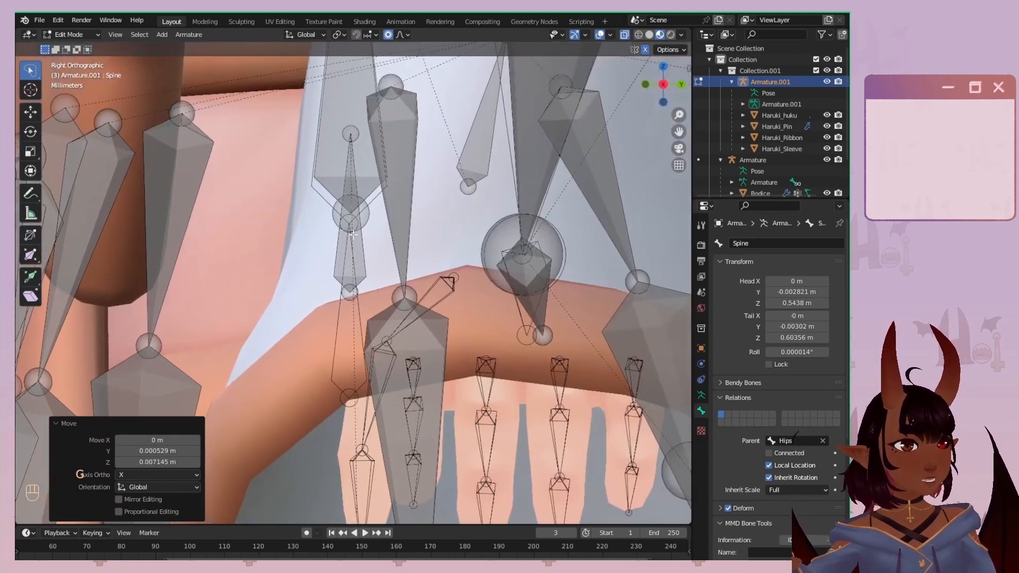
middle_drag(562, 231, 598, 252)
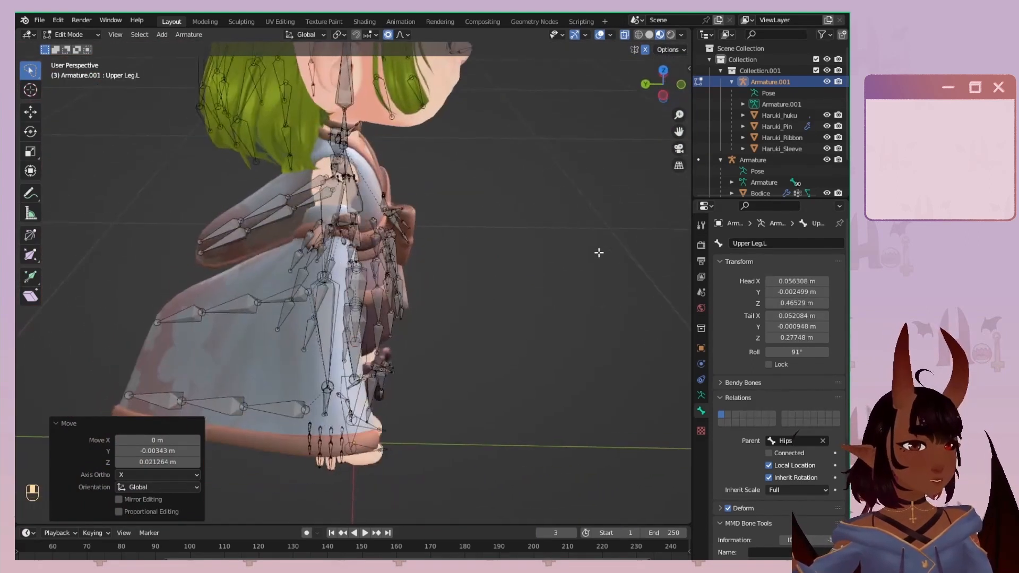
scroll(352, 293, up, 6)
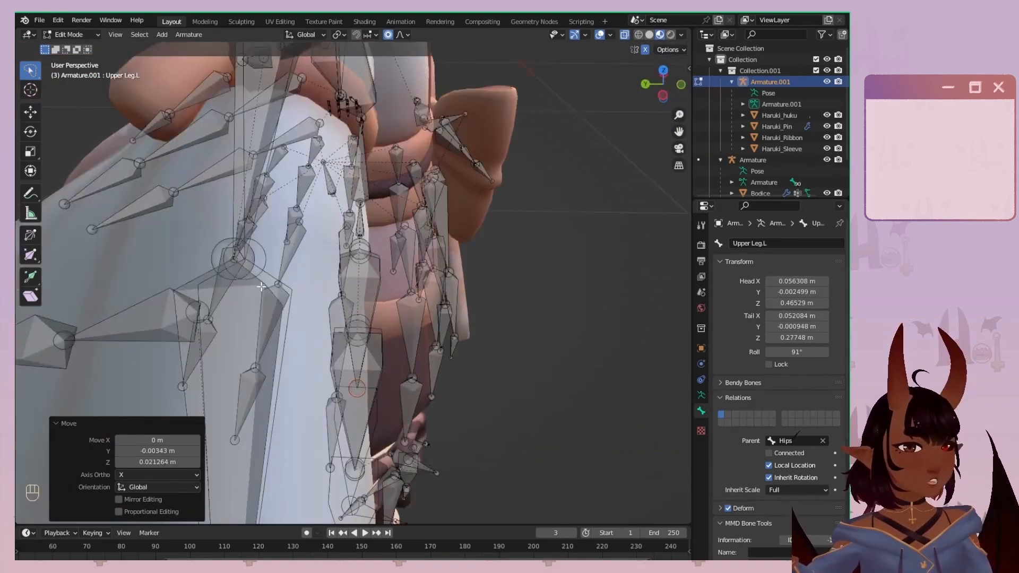
click(150, 228)
key(y)
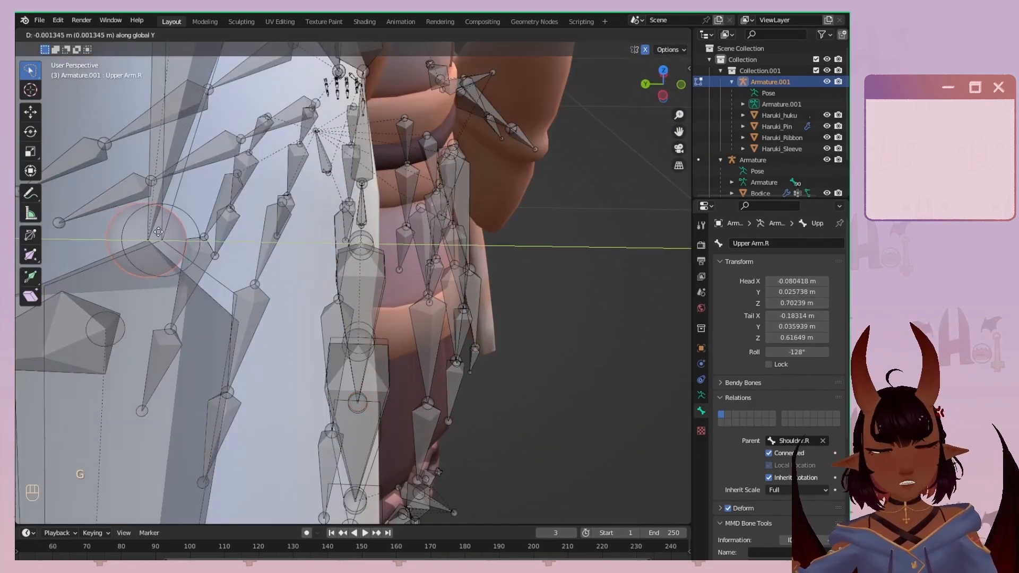
click(167, 227)
Select the outfit's left upper leg bone in the front view and rename it Left Leg.
scroll(260, 153, down, 5)
shift+middle_drag(307, 271, 313, 166)
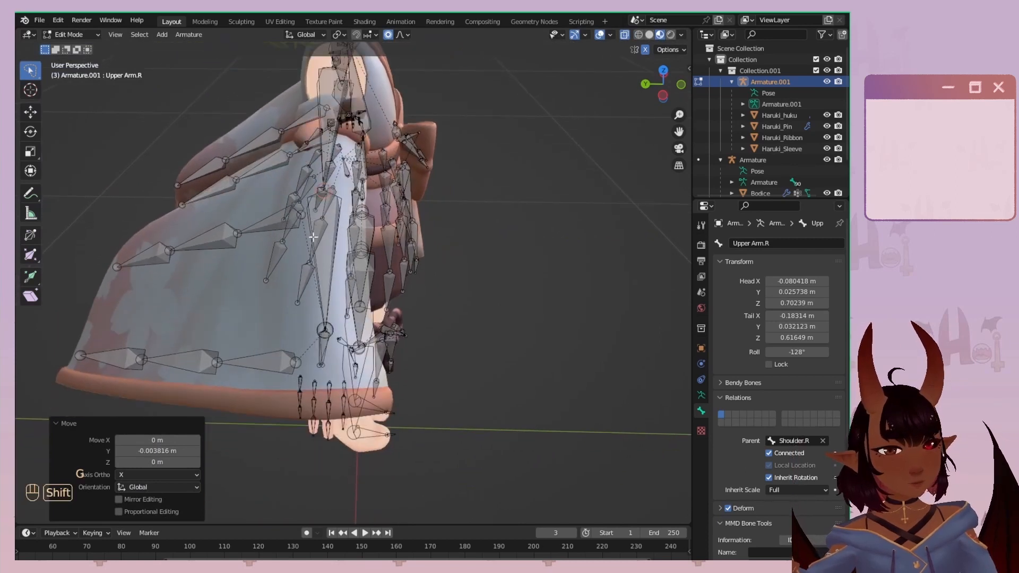
scroll(332, 318, up, 5)
scroll(332, 318, down, 3)
shift+middle_drag(356, 201, 361, 371)
key(KP_1)
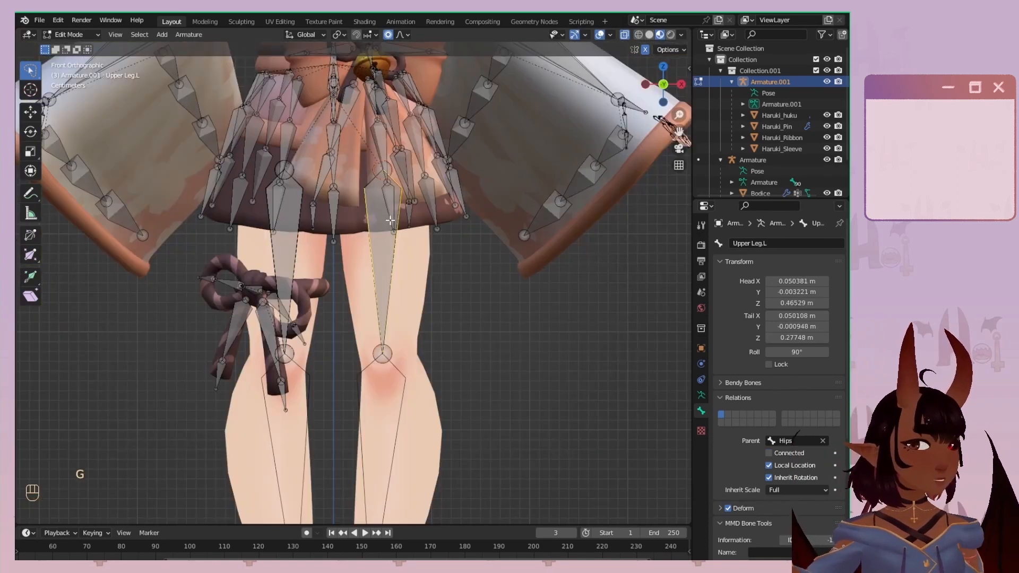
click(380, 308)
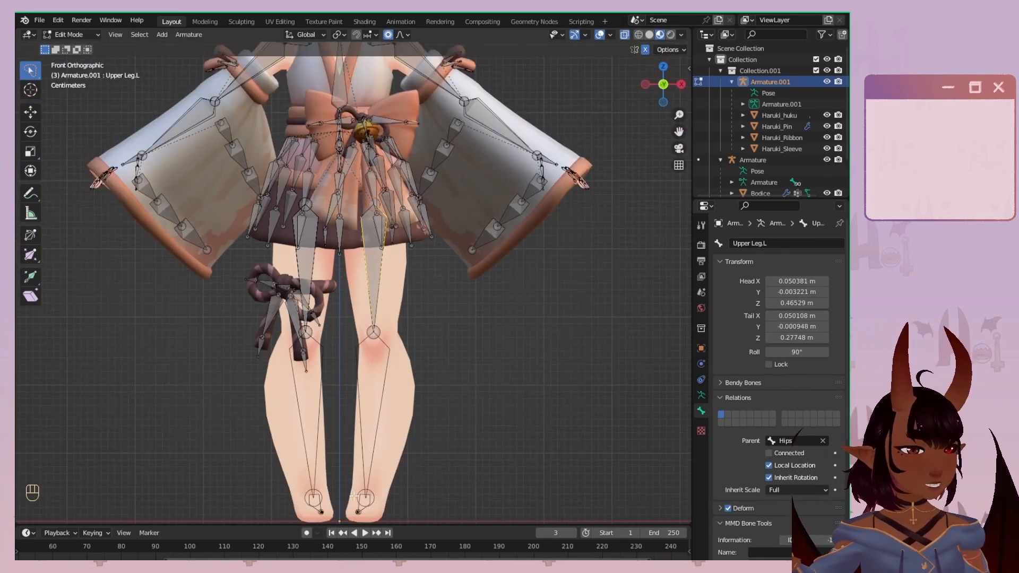
scroll(377, 303, up, 2)
shift+middle_drag(410, 252, 364, 297)
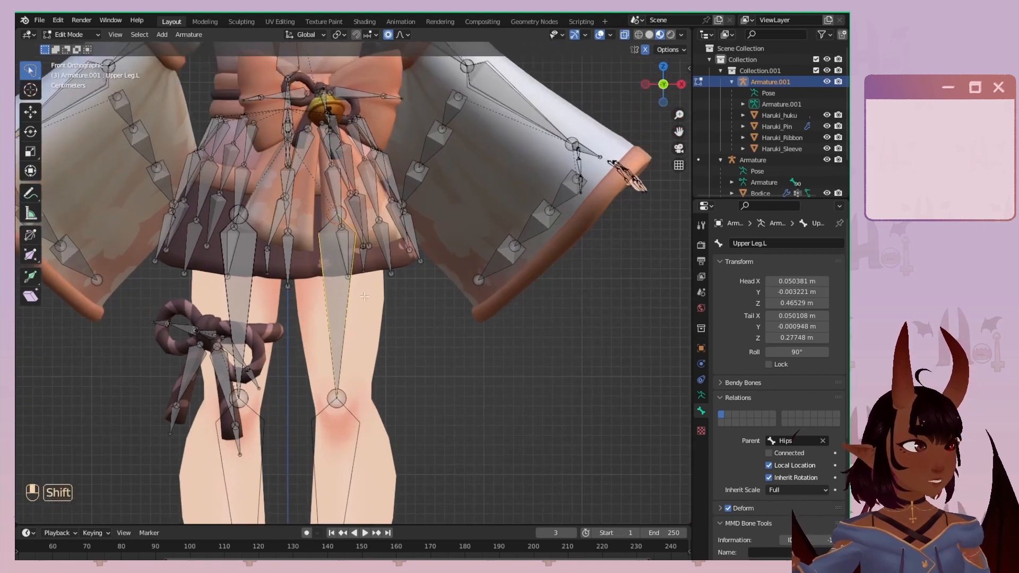
click(752, 244)
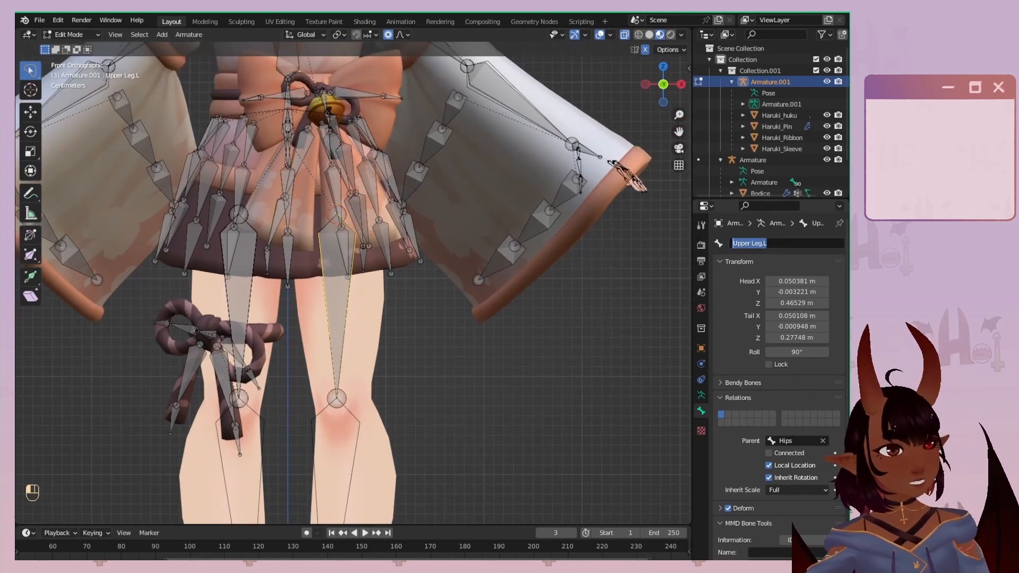
text(L)
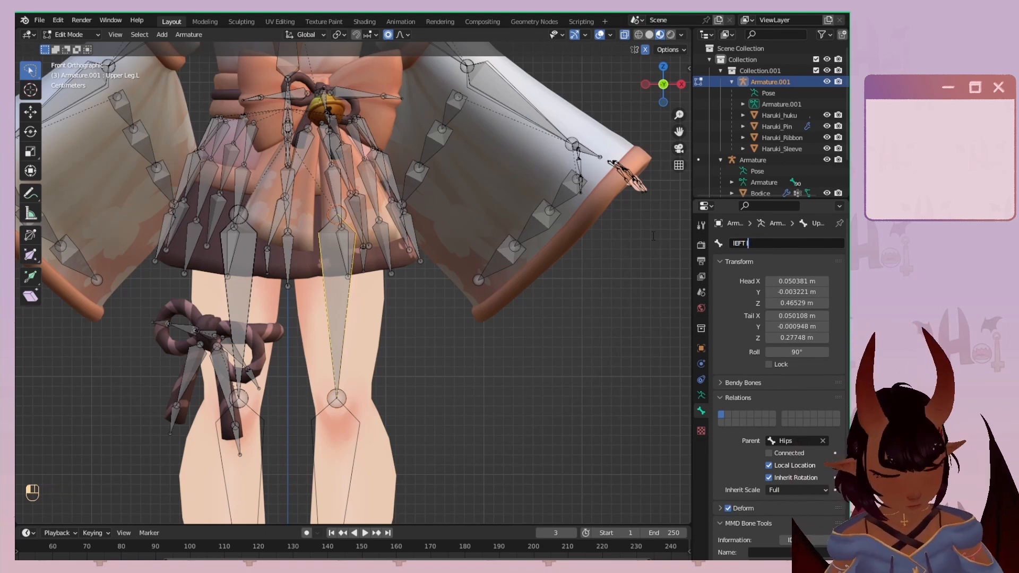
text(L)
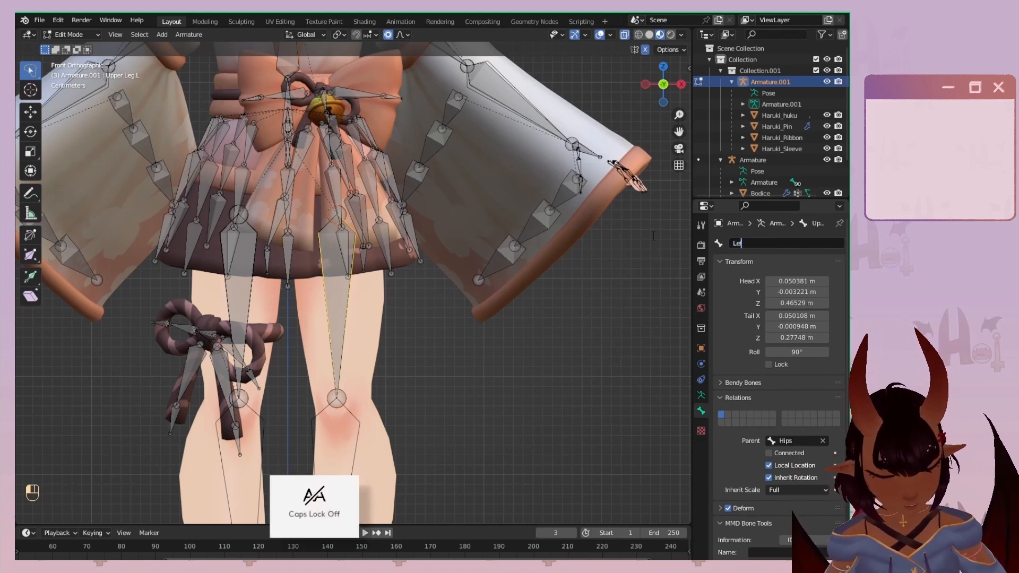
text(eft Leg)
key(Return)
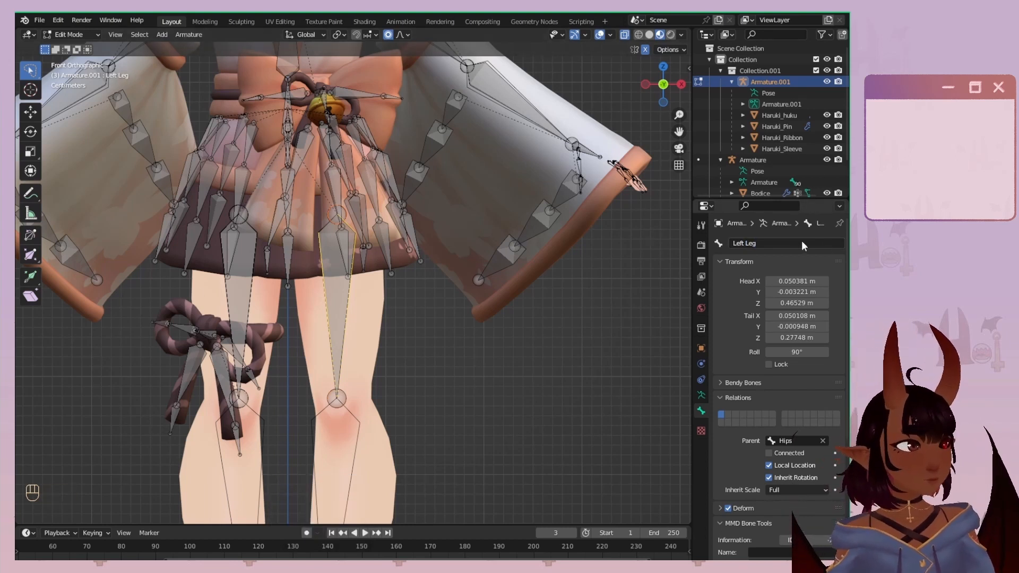
Copy the left leg bone's name and use it to rename the right upper leg bone as Right Leg.
click(770, 243)
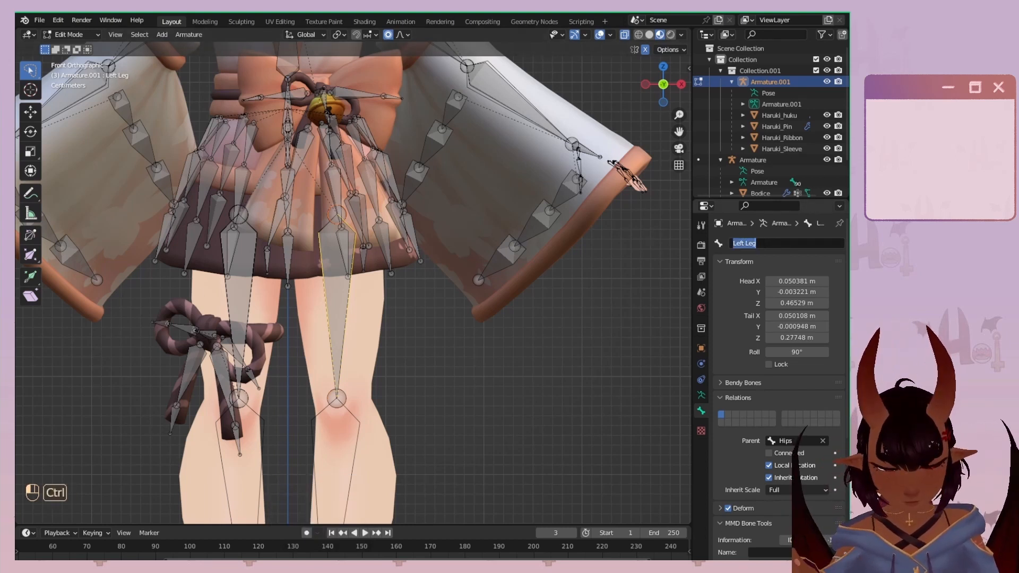
click(246, 289)
click(746, 242)
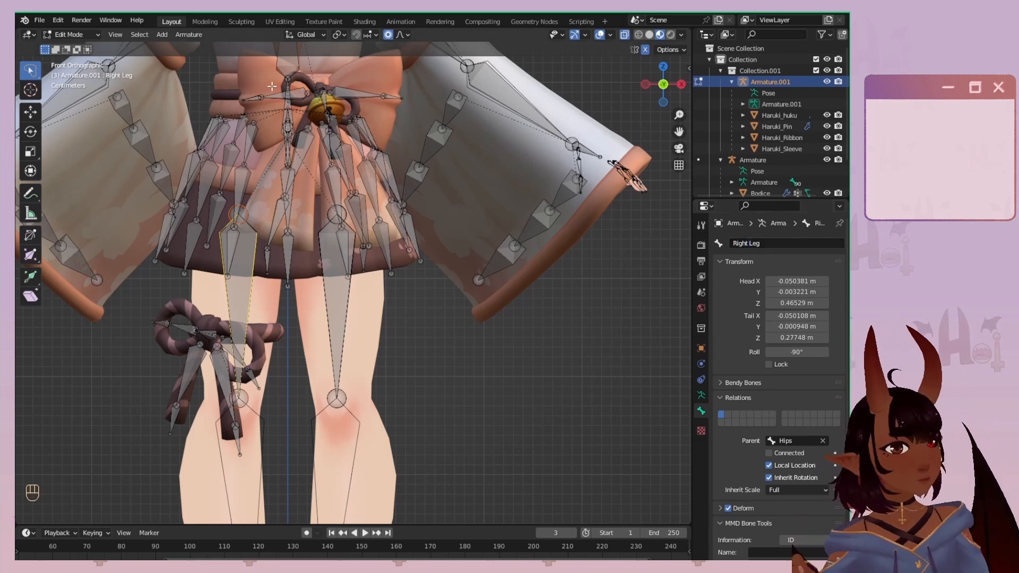
Leave the outfit armature's Edit Mode, open the avatar's Armature in Edit Mode and select its left upper leg bone.
click(78, 35)
click(64, 47)
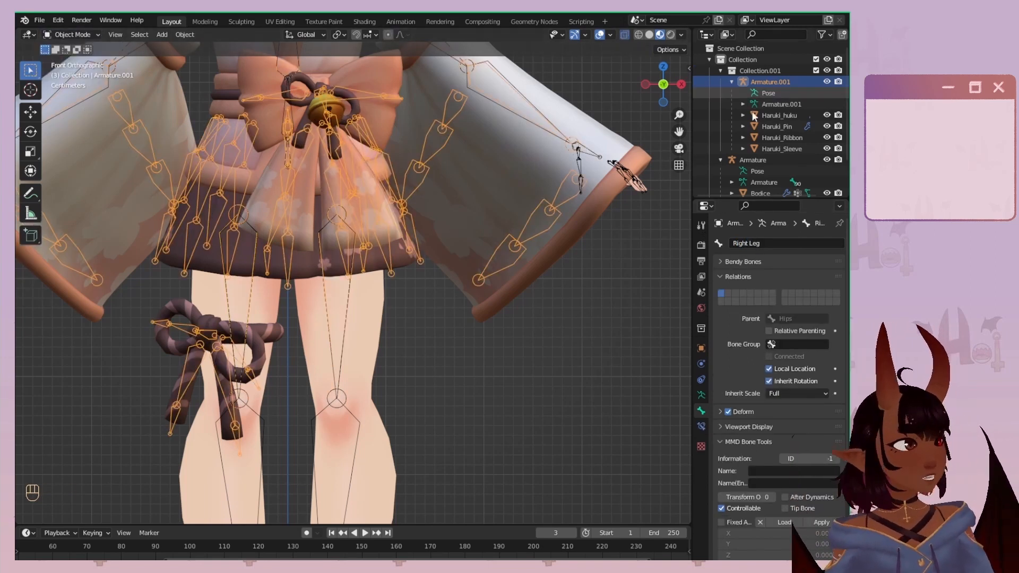
click(343, 313)
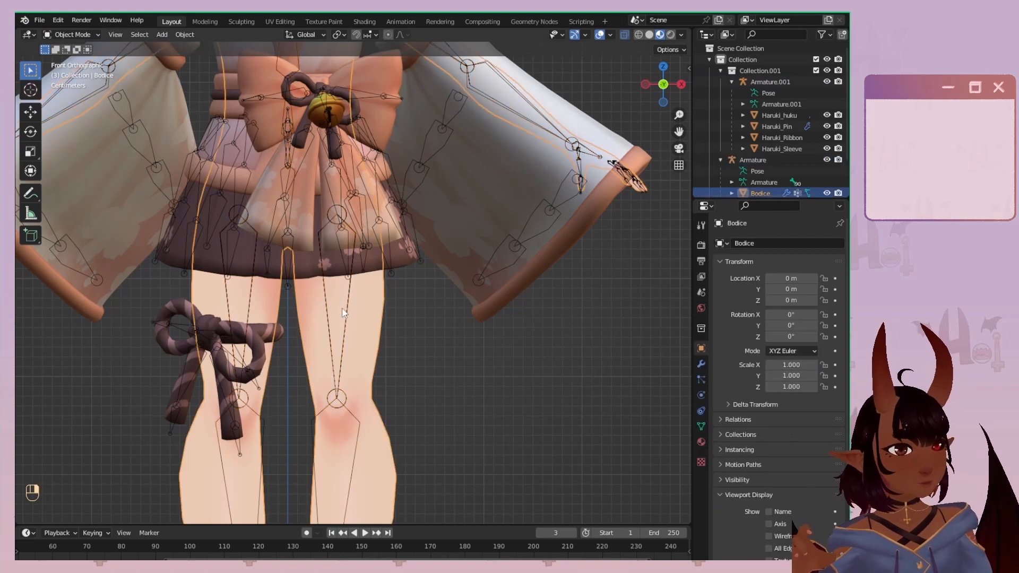
scroll(327, 377, down, 3)
click(758, 159)
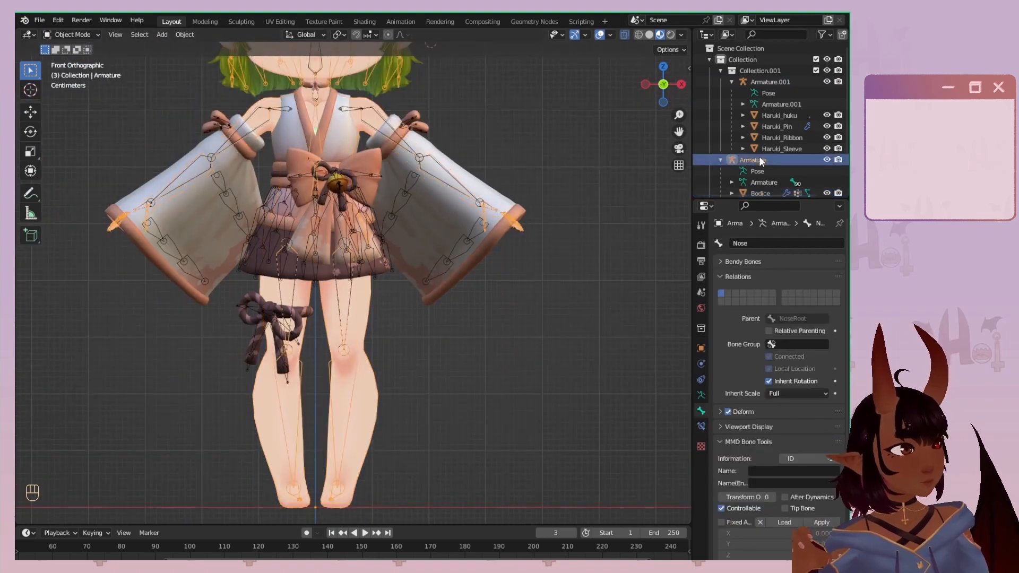
click(75, 35)
click(73, 59)
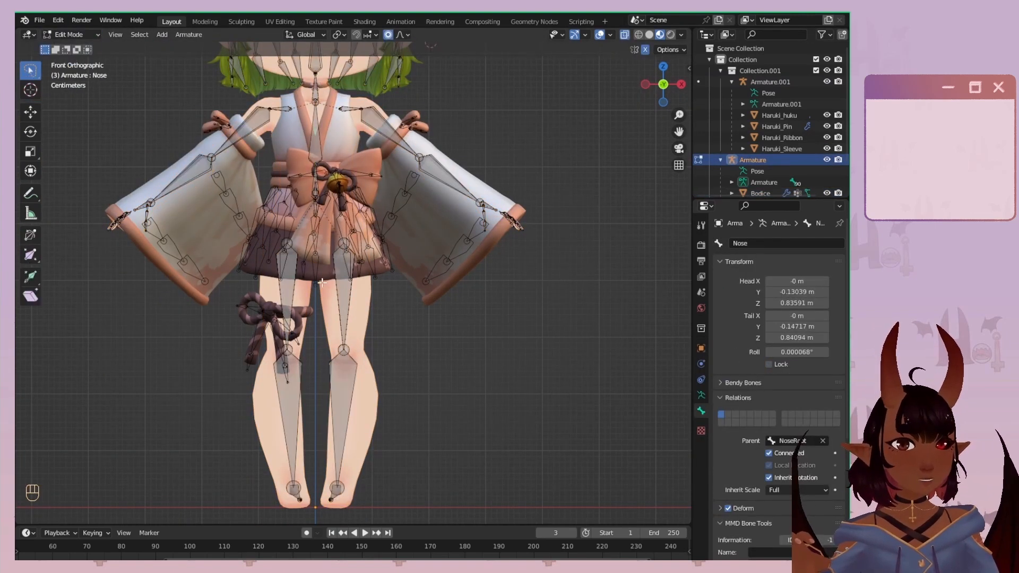
scroll(321, 282, up, 4)
click(333, 294)
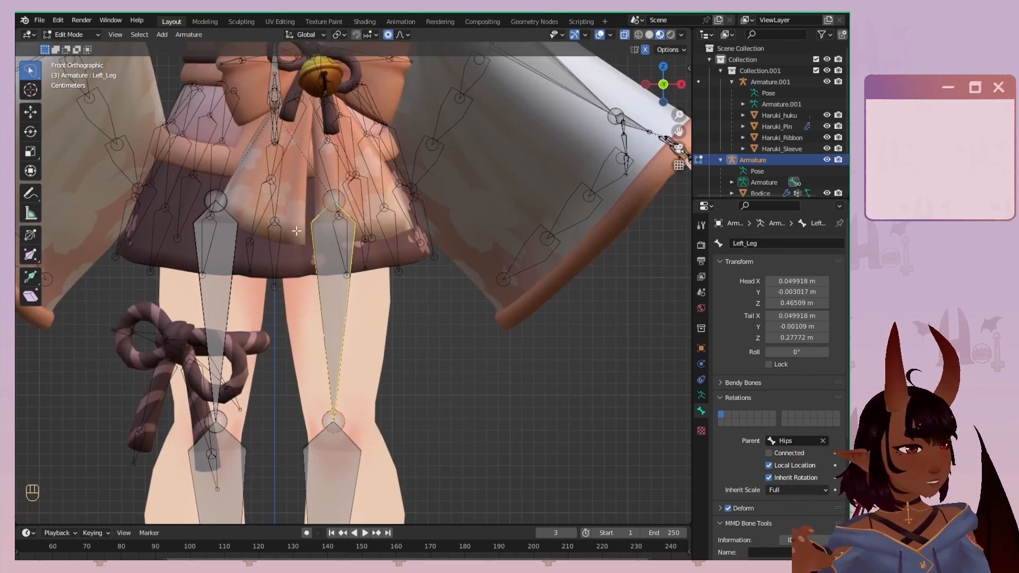
Check the names of the avatar armature's right leg, left upper arm and left forearm bones, and return to Object Mode.
click(211, 273)
scroll(223, 276, down, 3)
shift+middle_drag(342, 163, 400, 315)
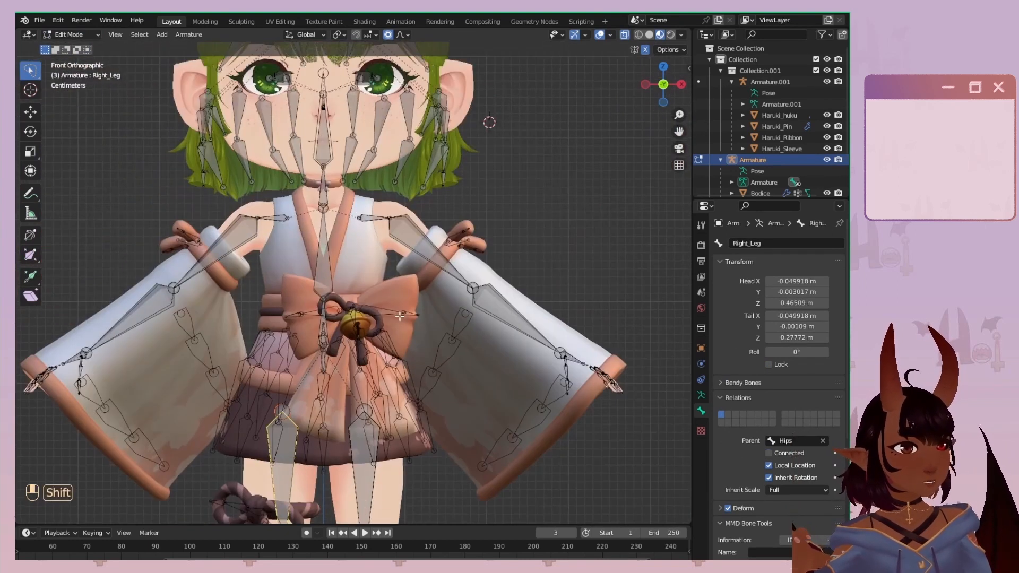
click(429, 247)
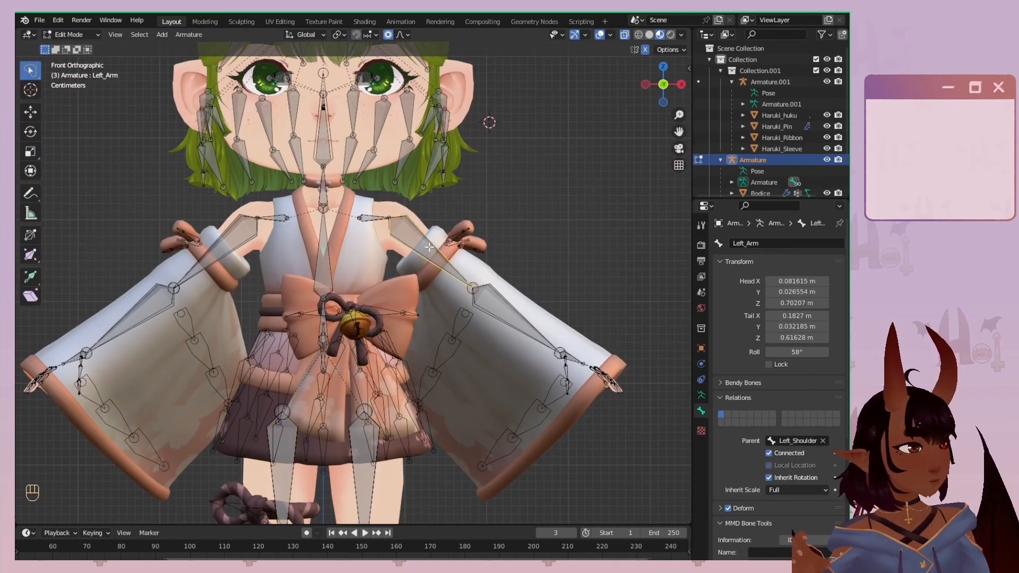
click(494, 304)
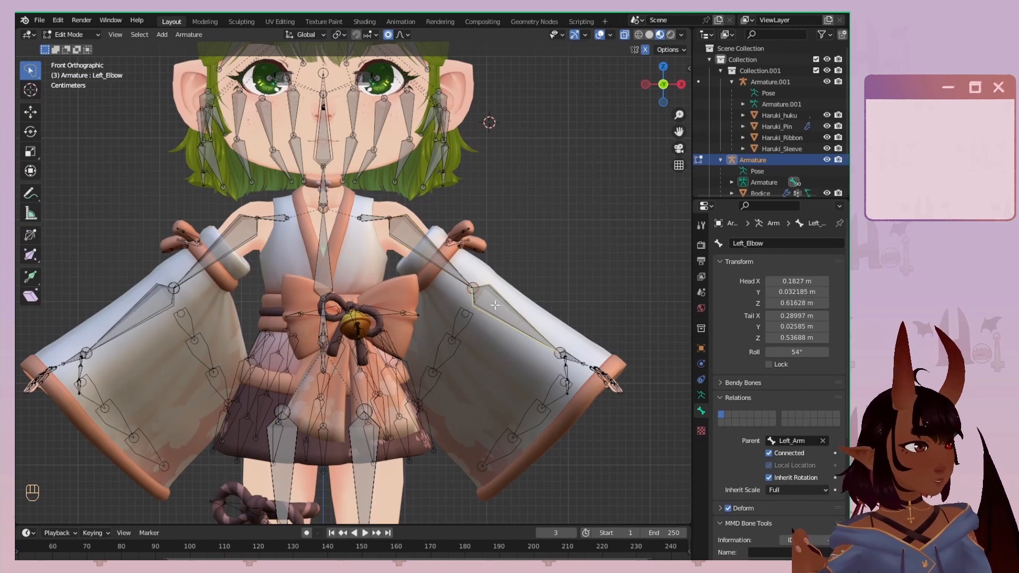
click(88, 35)
click(85, 49)
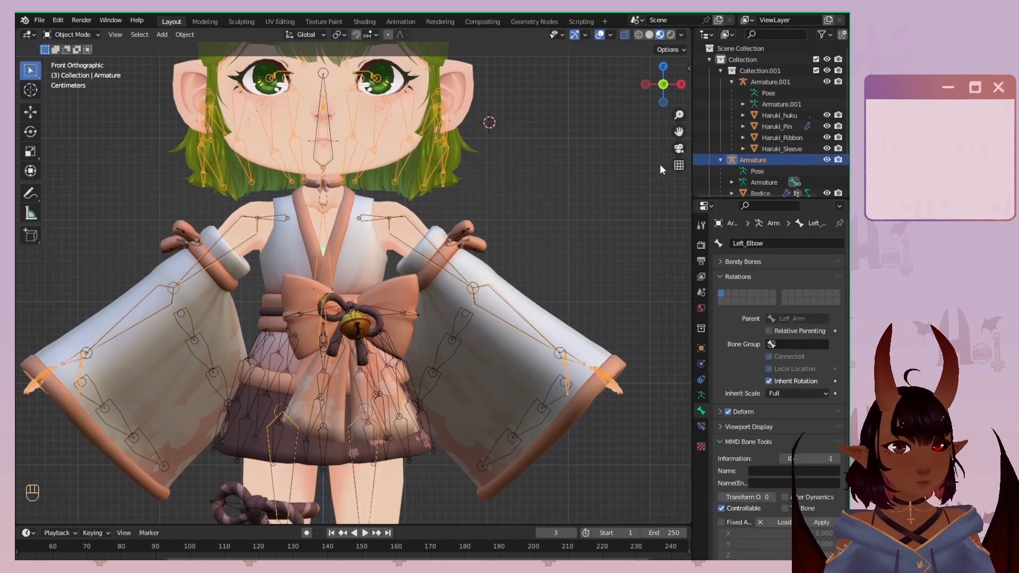
Select the outfit armature Armature.001 and apply its location, rotation and scale.
click(790, 81)
scroll(311, 223, down, 3)
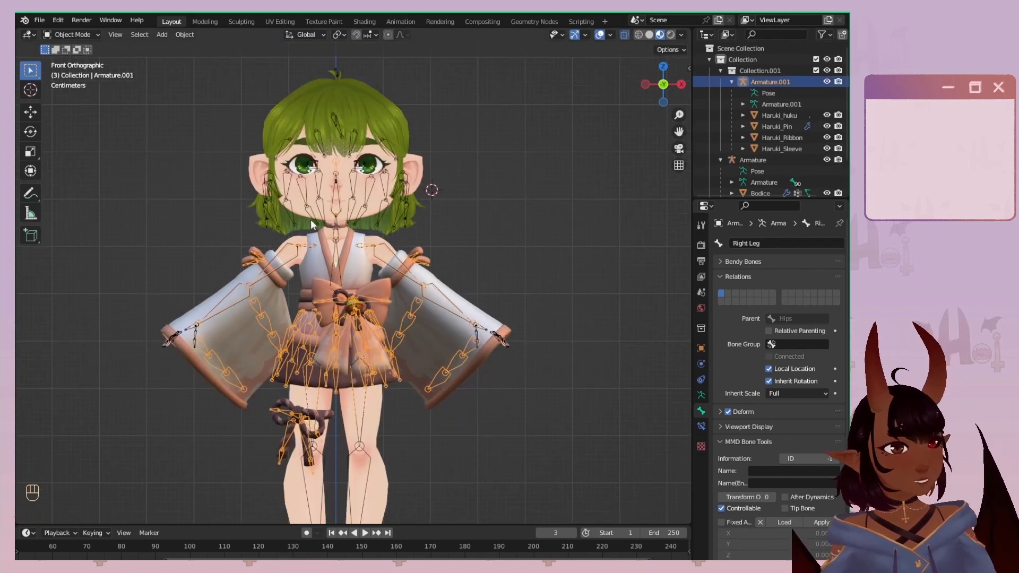
key(ctrl+a)
click(311, 218)
scroll(349, 273, up, 3)
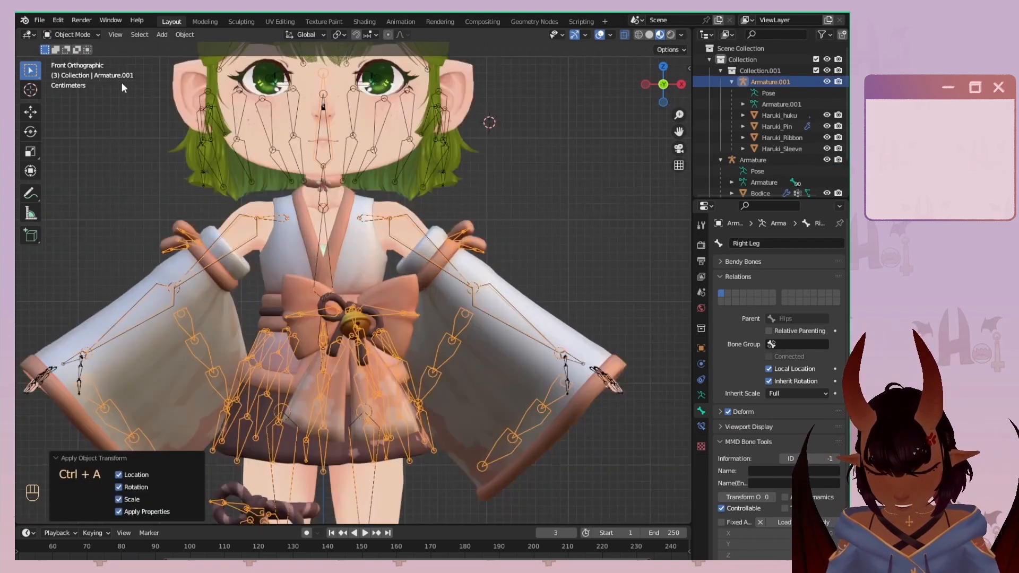
In Edit Mode, rename the outfit's upper leg bones Left_Leg and Right_Leg to match the avatar's underscore naming.
click(77, 60)
click(355, 472)
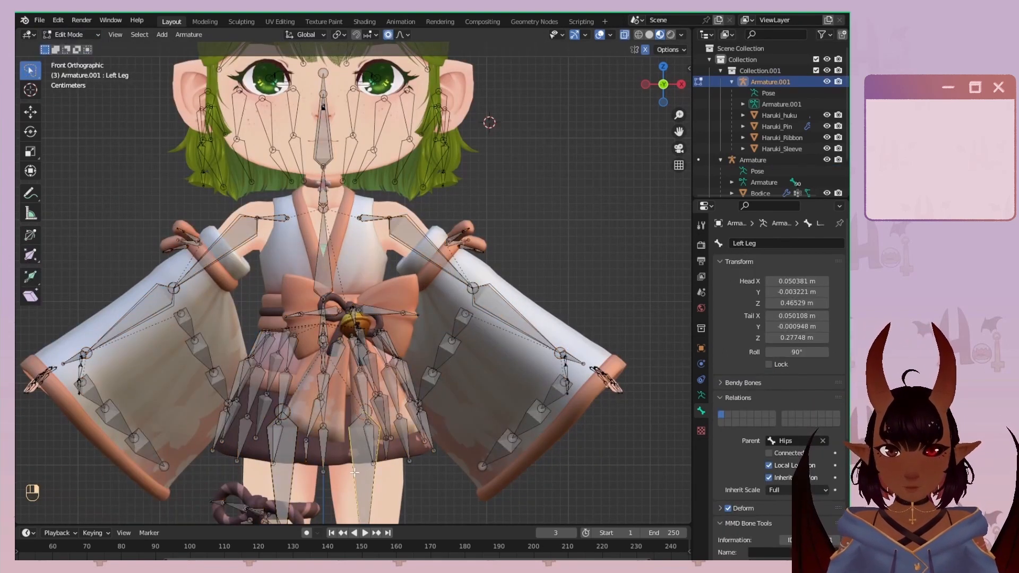
click(746, 245)
click(744, 243)
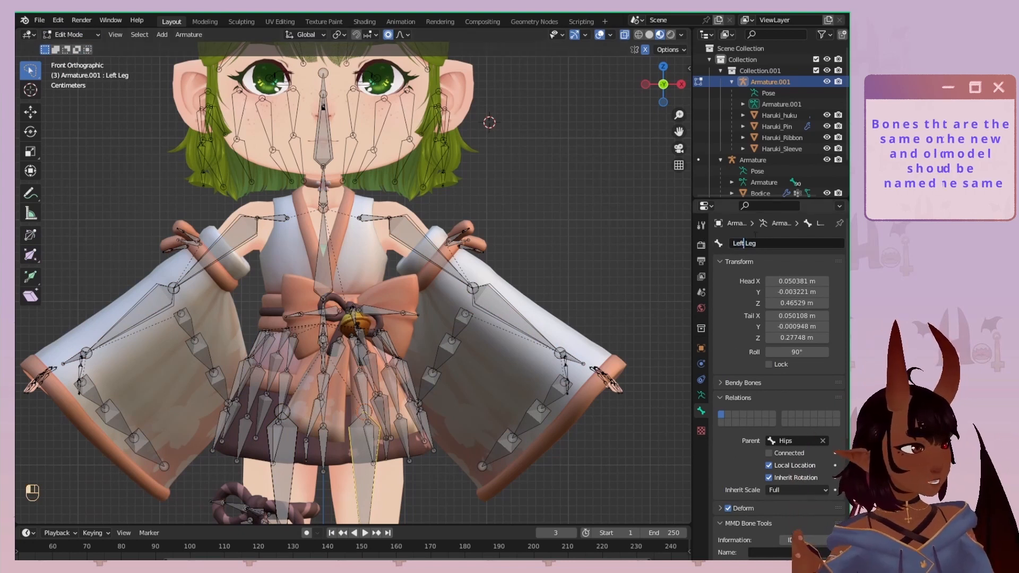
text(_)
key(Return)
click(282, 462)
click(748, 244)
text(_)
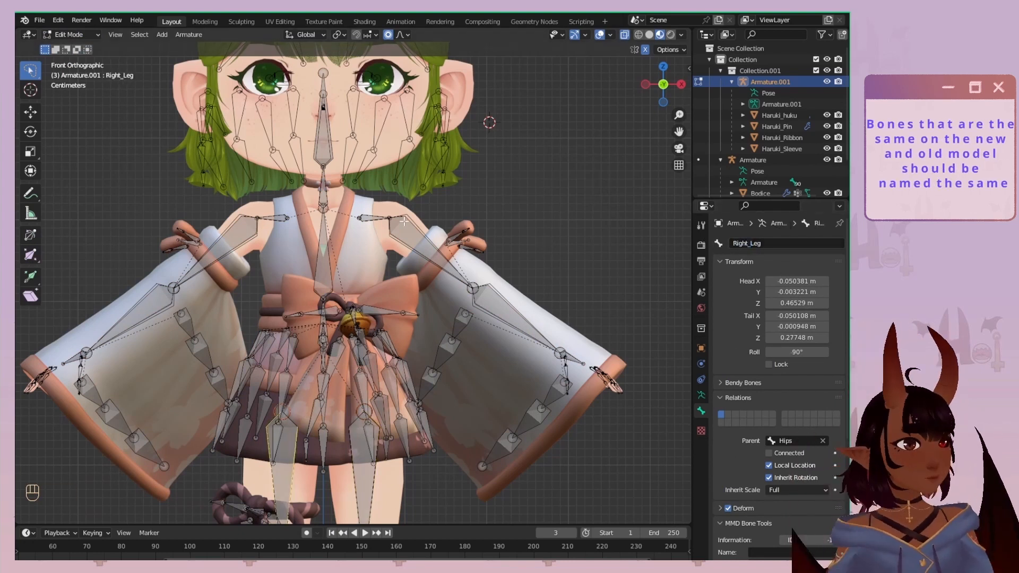
Rename the outfit's left shoulder bone Left_Shoulder.
click(390, 171)
text(Left_Shoulder)
click(753, 244)
click(220, 167)
shift+middle_drag(451, 239, 356, 241)
Rename the outfit's left arm chain Left_Arm, Left_Elbow and Left_Wrist from the upper arm outward.
click(366, 212)
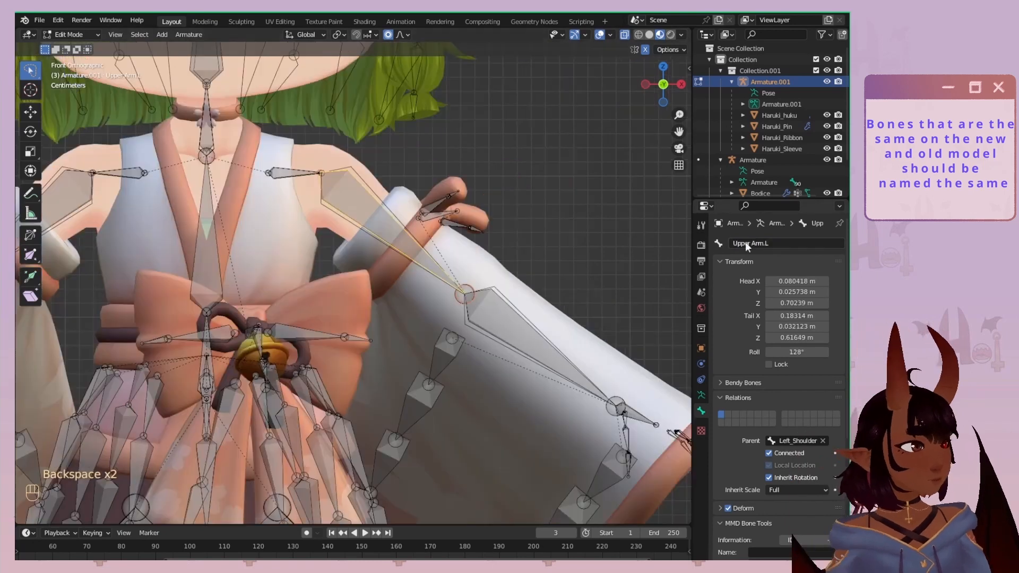
click(744, 243)
text(Left_Arm)
click(503, 324)
click(744, 244)
text(Left_Elbow)
click(485, 362)
text(Left_Wrist)
scroll(478, 289, down, 3)
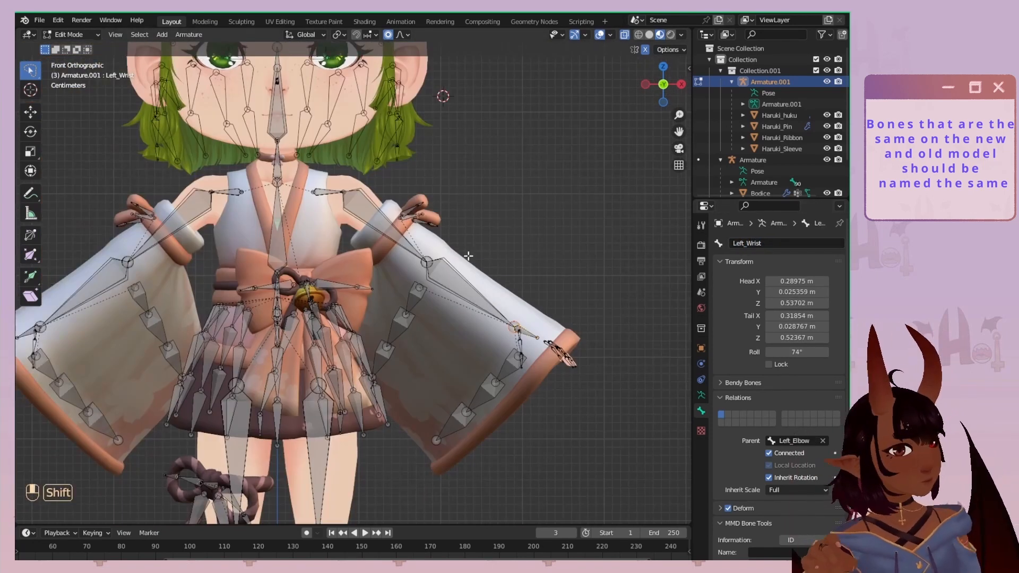
Rename the outfit's right arm chain Right_Arm, Right_Elbow and Right_Wrist from the upper arm outward.
click(178, 220)
text(Right_Arm)
click(100, 286)
text(Right_Elbow)
click(115, 312)
click(745, 243)
text(Right_Wrist)
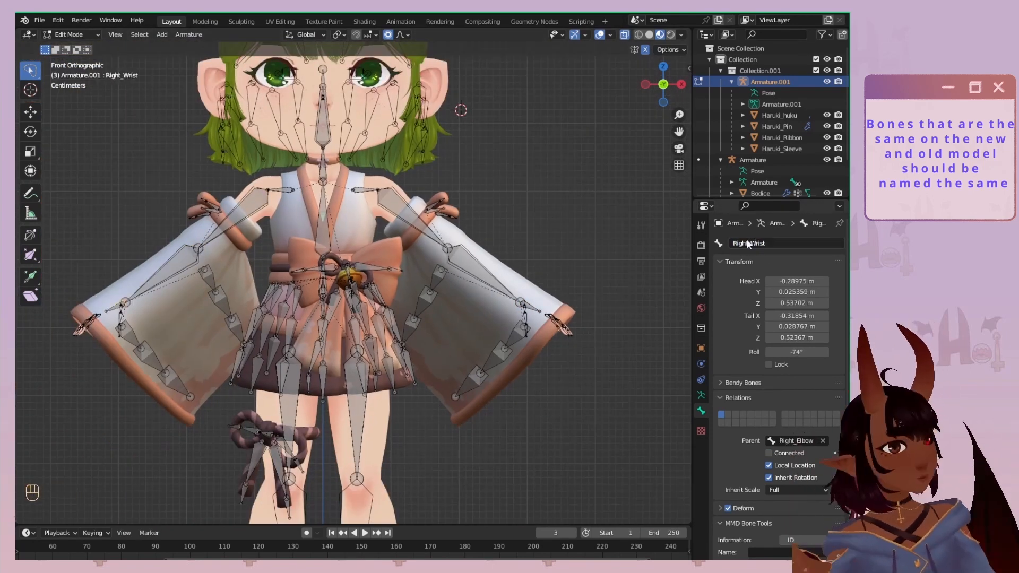
Inspect the outfit's torso, head, arm and shoulder bones by selecting them individually and test-moving some of them.
scroll(308, 318, up, 1)
click(323, 281)
middle_drag(340, 329, 313, 314)
click(322, 343)
click(332, 90)
scroll(326, 286, down, 5)
mouse_move(371, 265)
middle_down()
mouse_move(276, 275)
mouse_move(518, 277)
mouse_move(366, 276)
middle_up()
click(204, 301)
key(g)
key(g)
click(488, 319)
click(489, 320)
key(g)
click(380, 232)
key(g)
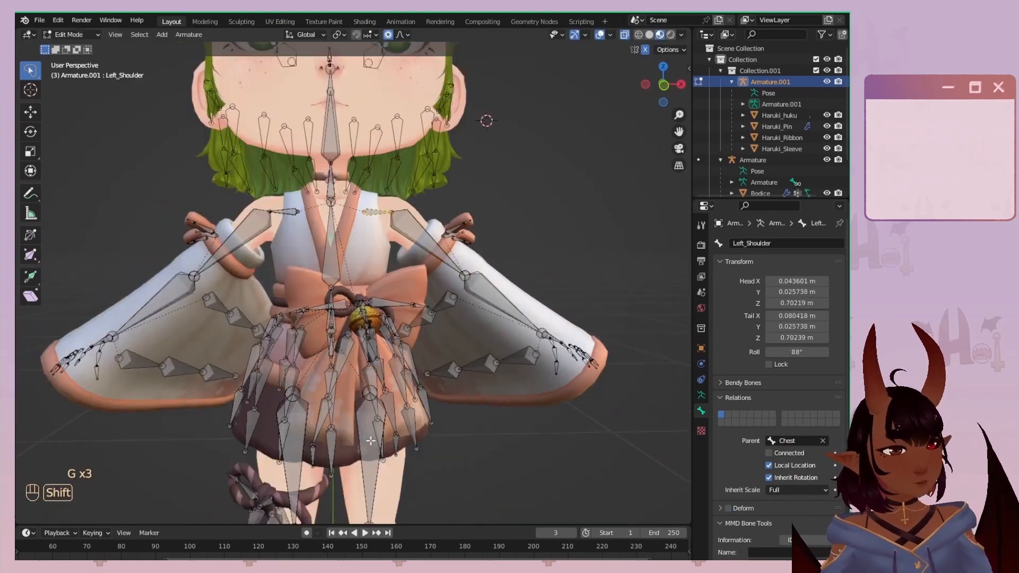
Leave Edit Mode, switch to the front view and apply the outfit armature's transforms.
key(Tab)
key(KP_1)
key(ctrl+a)
Test the outfit armature in Pose Mode by rotating a left arm bone and the chest bone, and stop posing.
key(n)
click(631, 151)
click(470, 277)
key(r)
click(337, 229)
key(r)
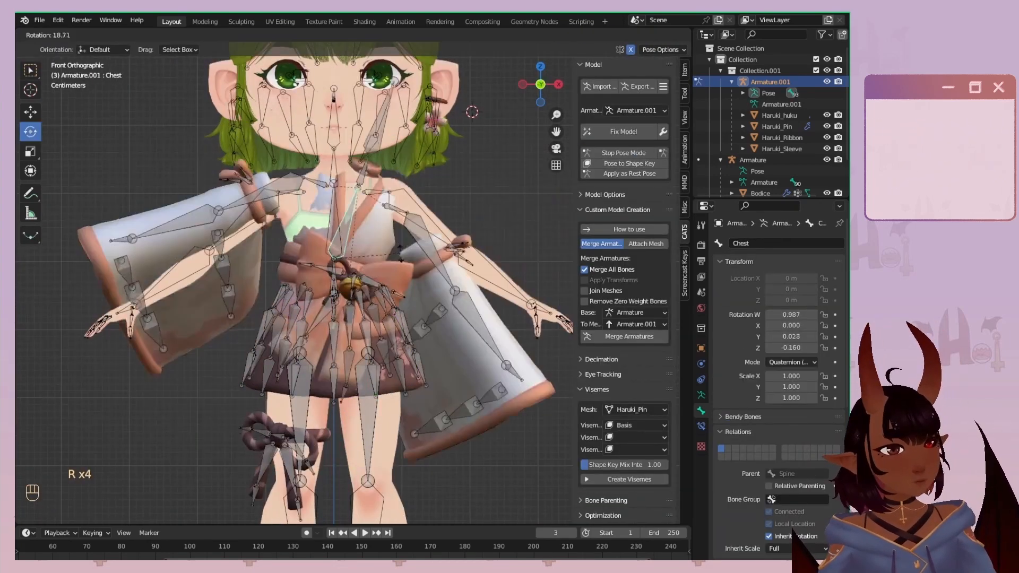
click(624, 153)
Save the Blender file.
click(39, 20)
click(57, 94)
click(39, 20)
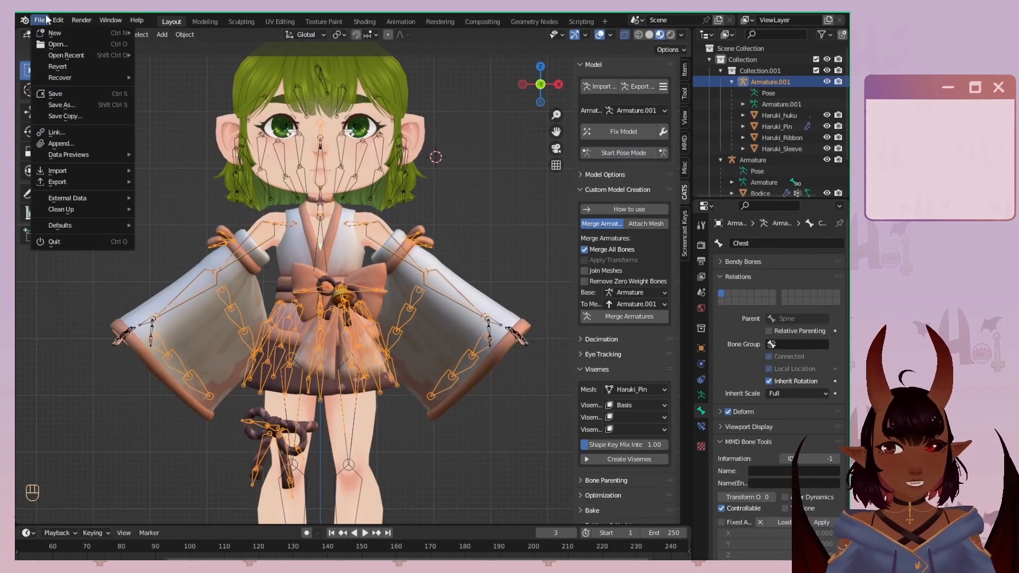
click(59, 93)
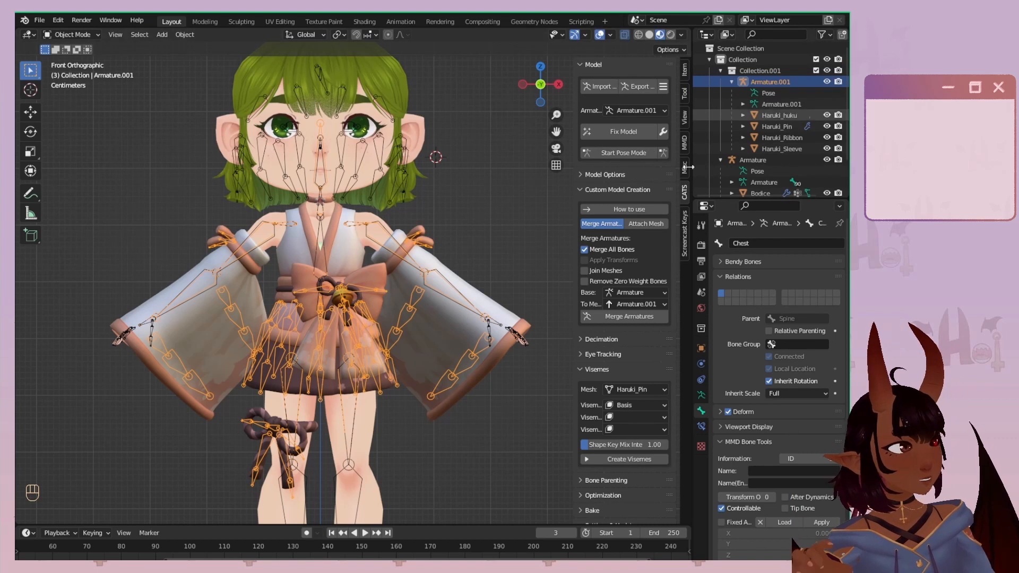
Merge Armature.001 into the base Armature with Merge All Bones enabled and Join Meshes disabled.
click(581, 189)
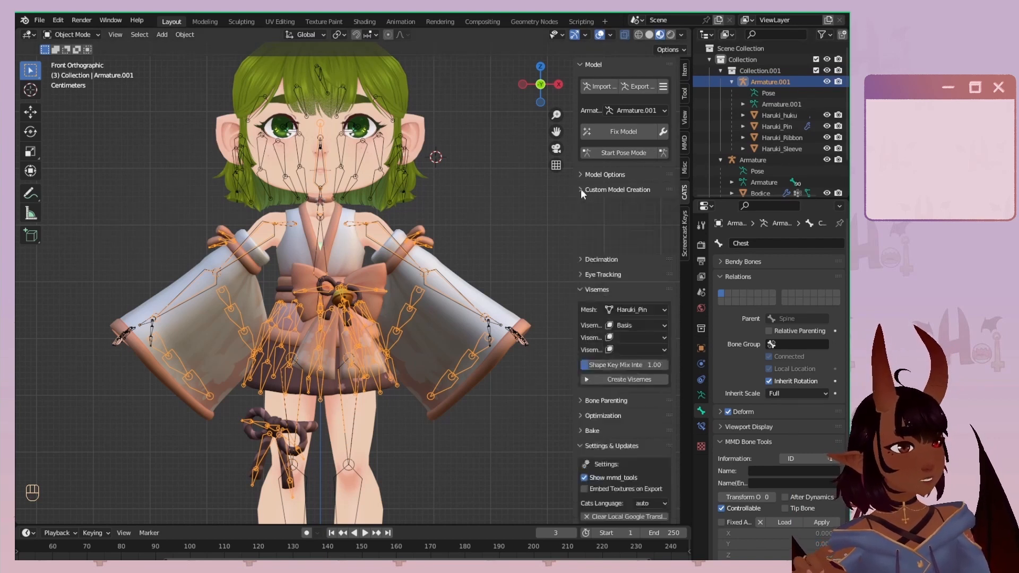
click(580, 190)
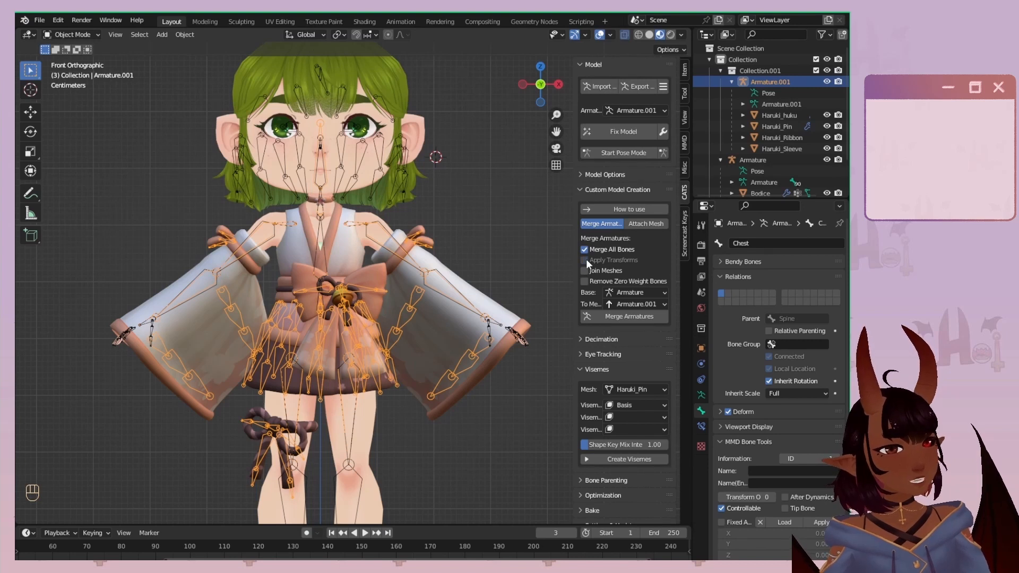
scroll(460, 333, down, 2)
shift+middle_drag(453, 391, 444, 357)
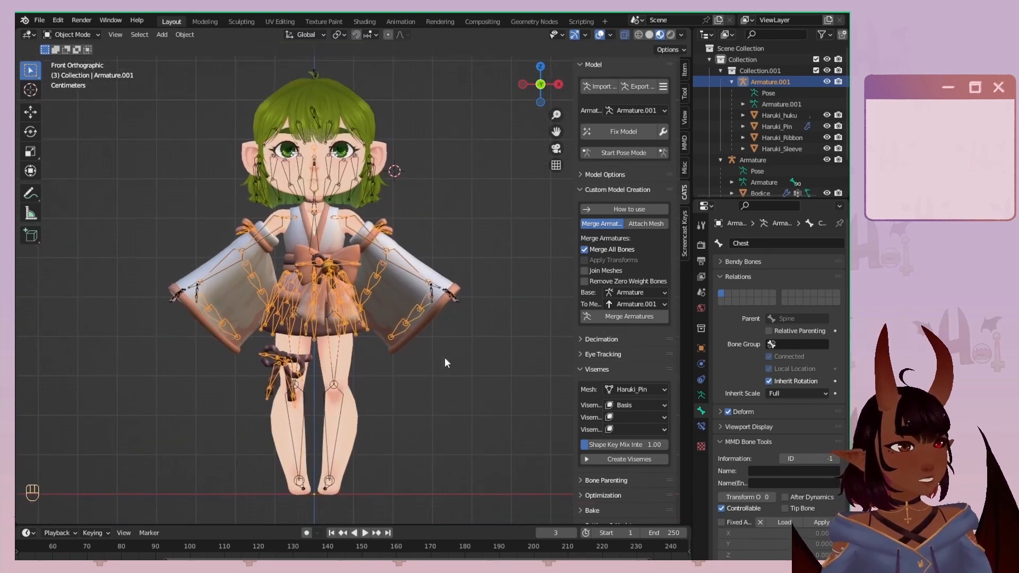
click(610, 320)
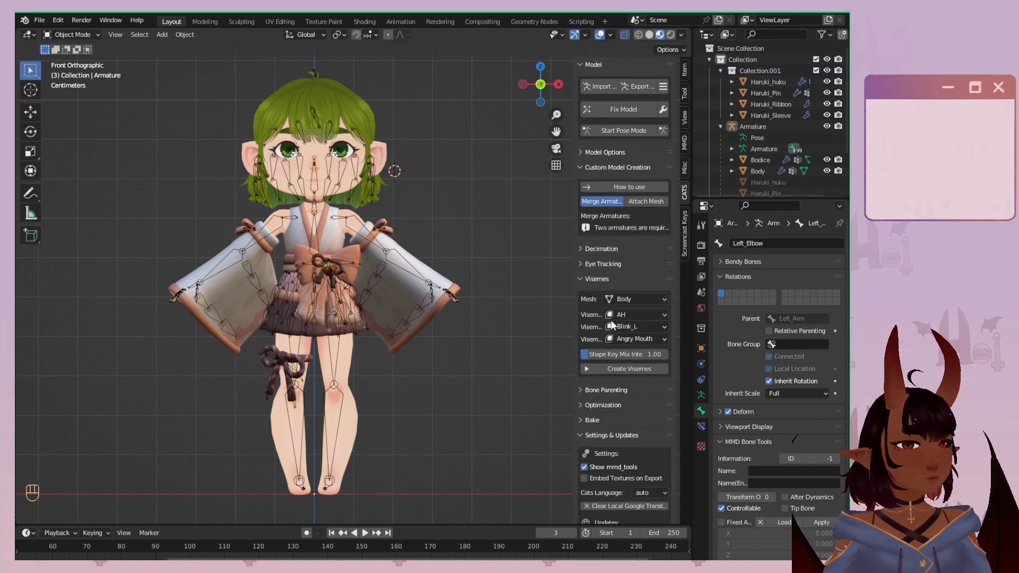
Move the Haruki_huku, Haruki_Pin, Haruki_Ribbon and Haruki_Sleeve meshes from Collection.001 into the collection that holds the Armature.
scroll(361, 346, up, 5)
scroll(278, 346, up, 1)
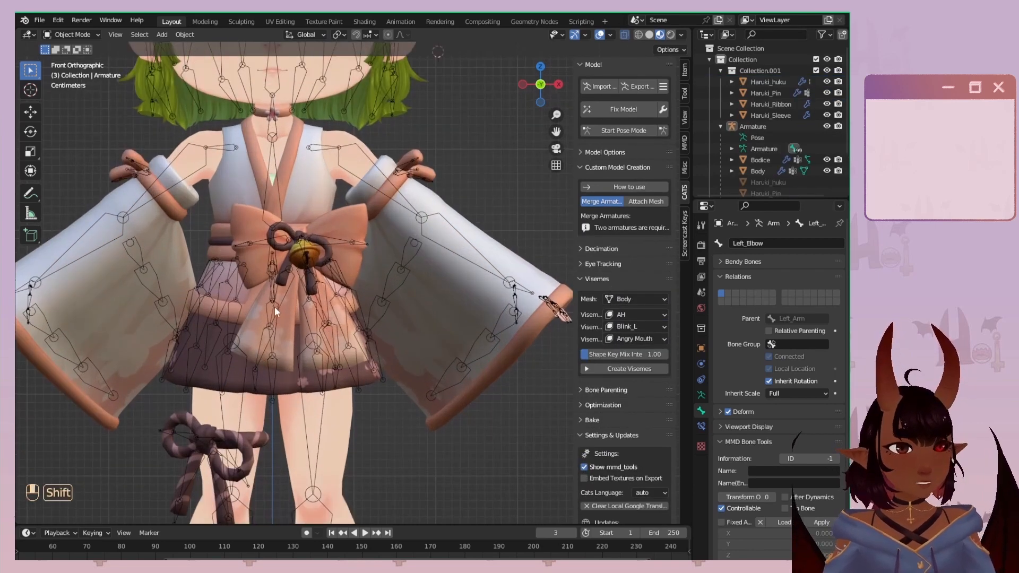
shift+middle_drag(276, 306, 275, 405)
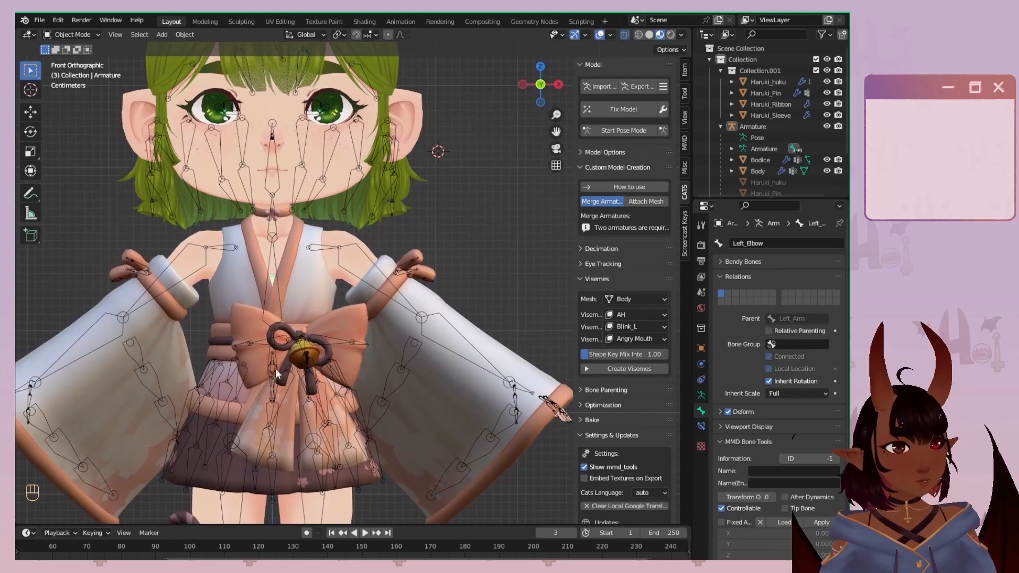
scroll(275, 368, down, 1)
scroll(752, 116, down, 2)
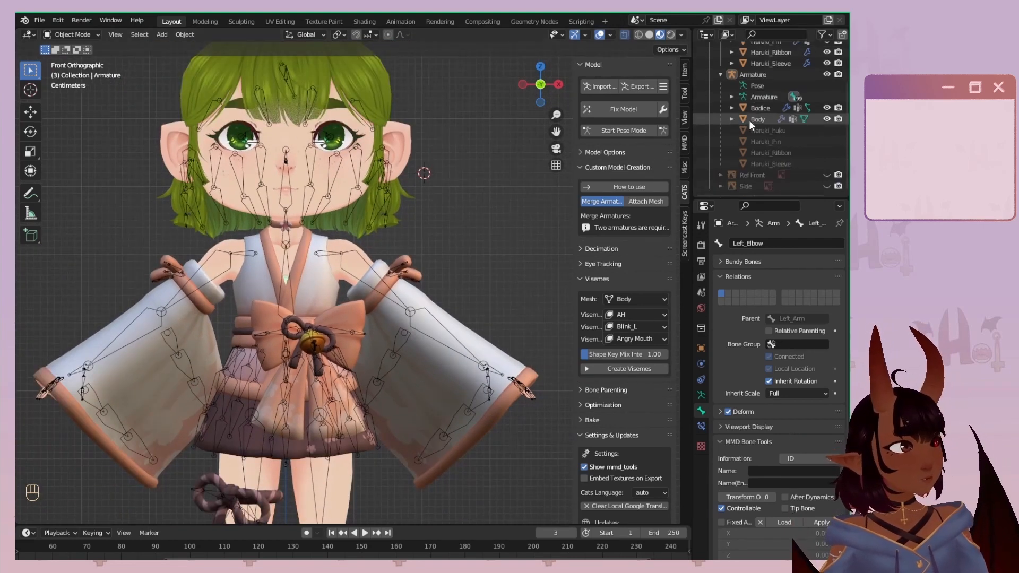
scroll(752, 116, up, 2)
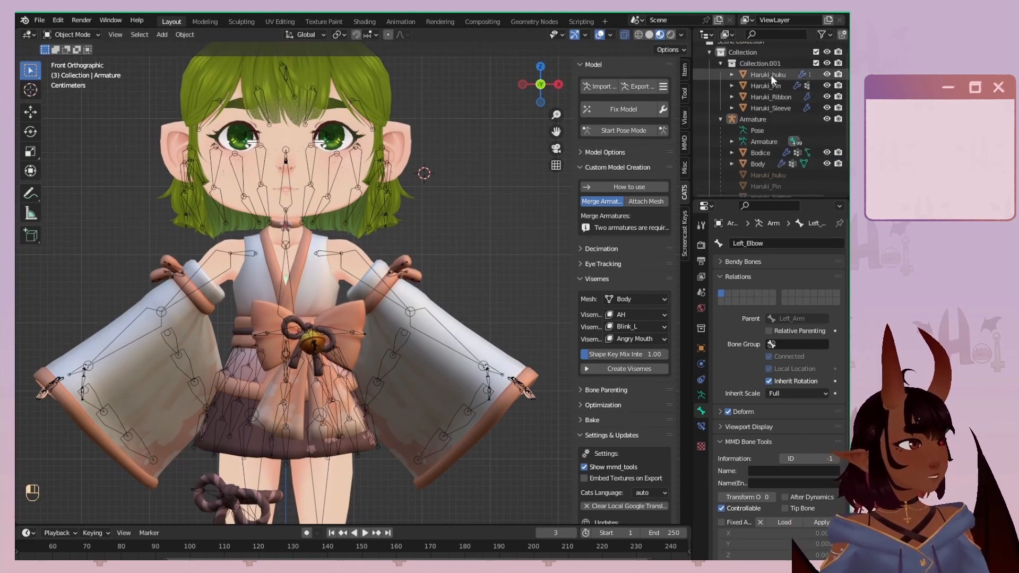
click(770, 75)
shift+click(769, 86)
shift+click(771, 96)
shift+click(768, 108)
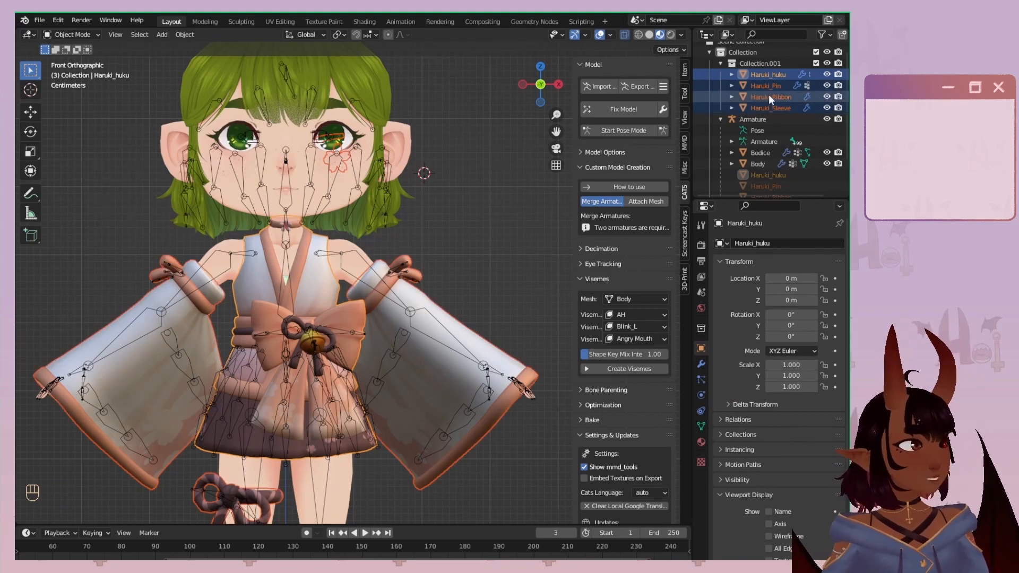
drag(769, 94, 757, 181)
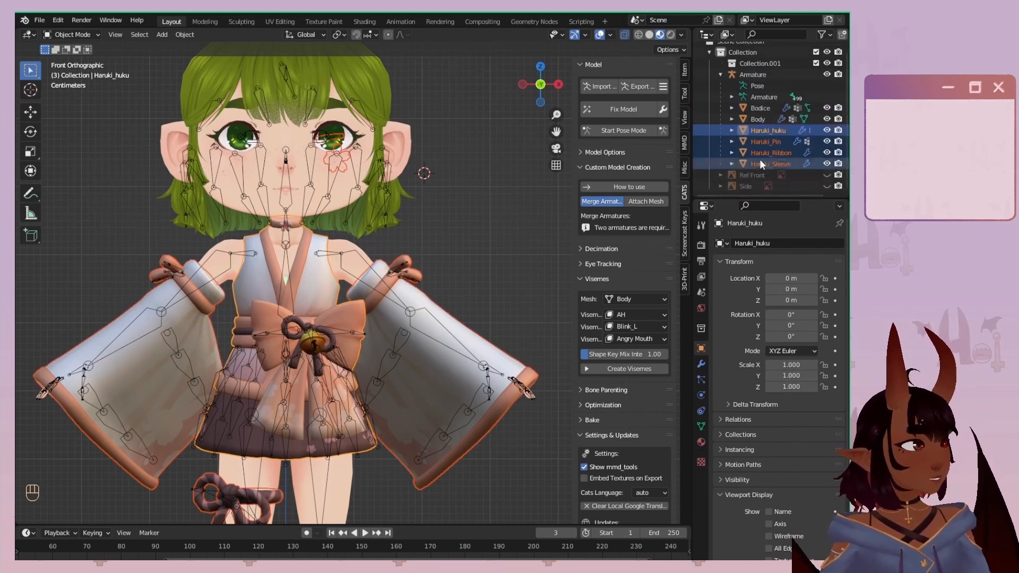
Start Pose Mode on the merged Armature, test-rotate the Left_Arm bone and cancel the rotation.
click(760, 76)
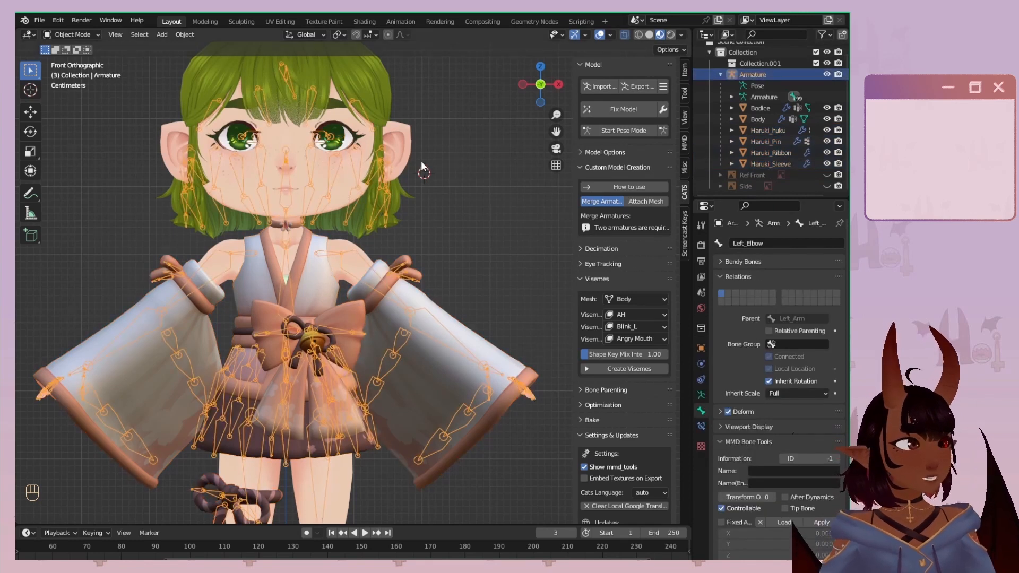
click(626, 129)
click(372, 293)
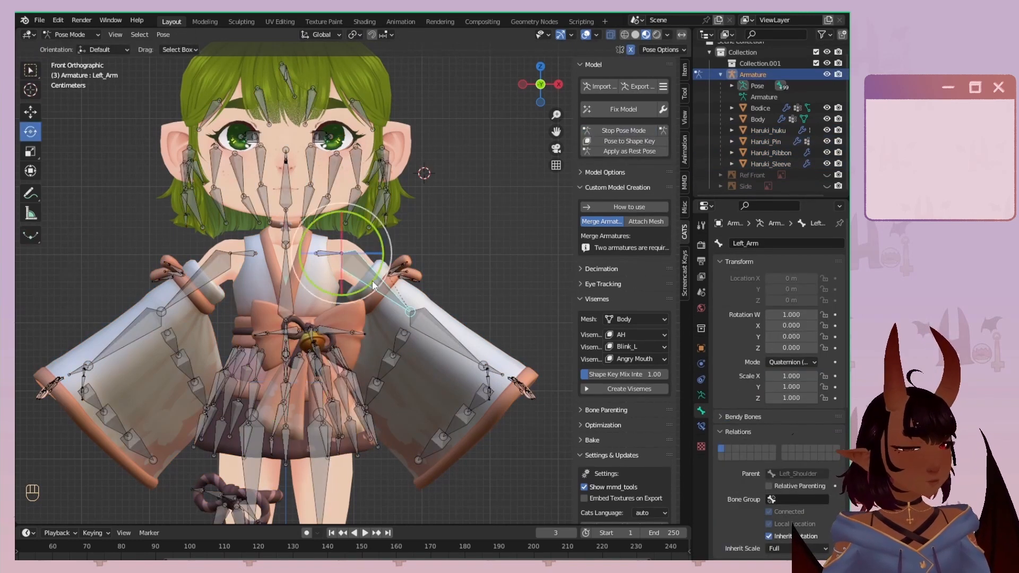
key(r)
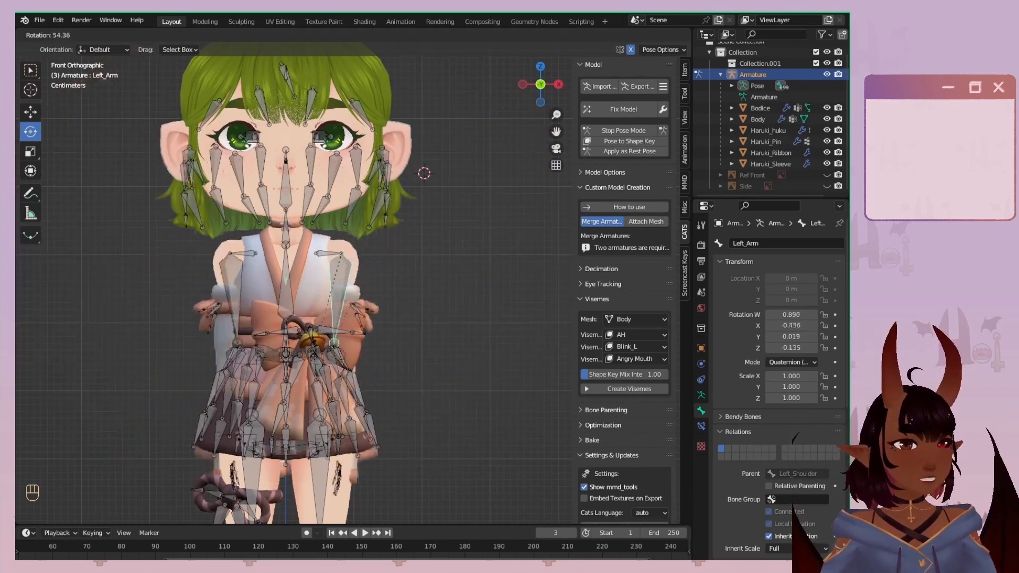
key(Escape)
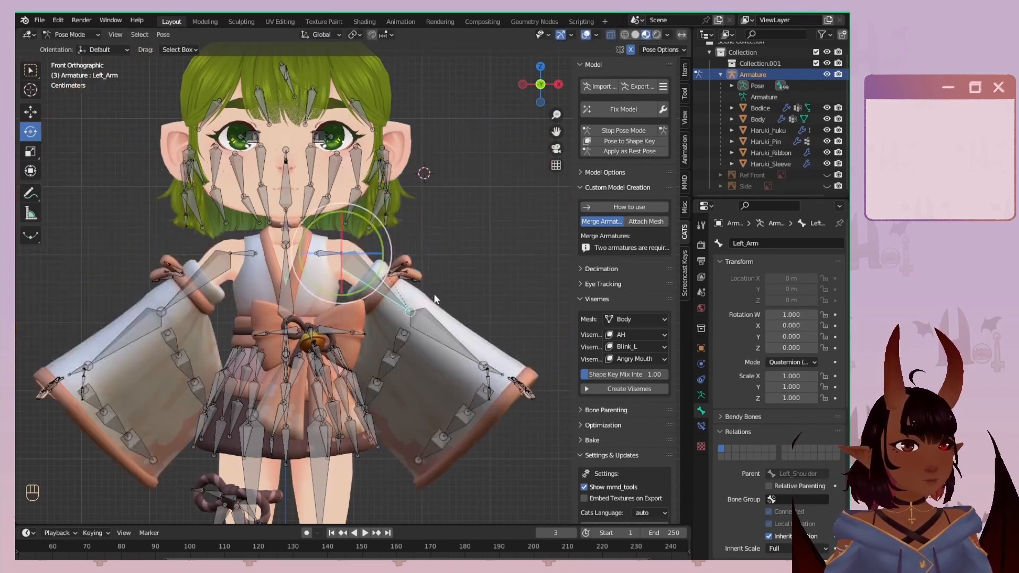
Test-rotate the left forearm bone and the Spine_Ribbon.L bone, cancelling each rotation.
click(443, 340)
key(r)
right_click(414, 345)
shift+middle_drag(366, 340, 349, 291)
right_click(320, 282)
key(r)
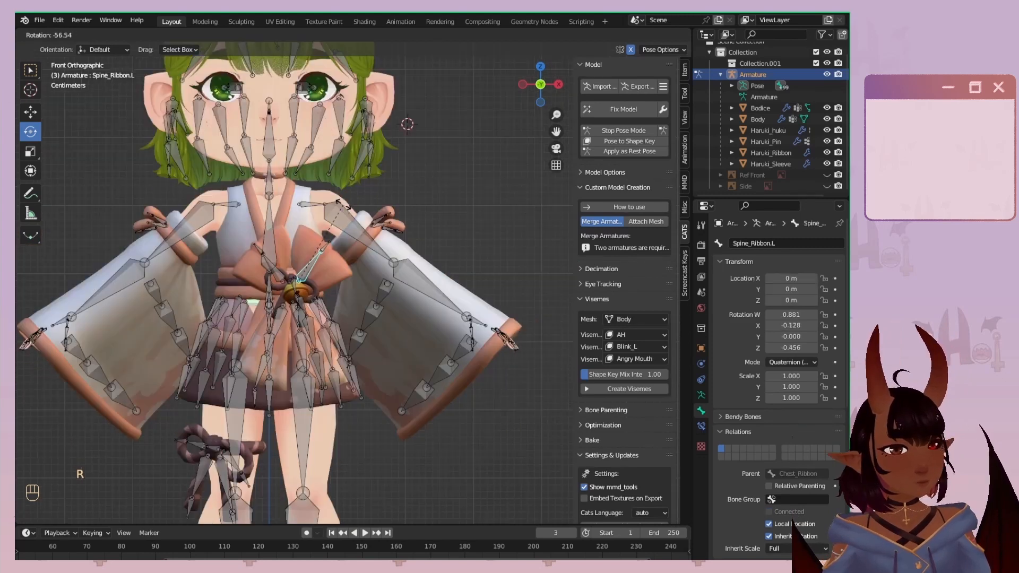
right_click(306, 250)
Test the Spine and Chest bones with trackball rotations, cancelling each one.
scroll(307, 249, up, 5)
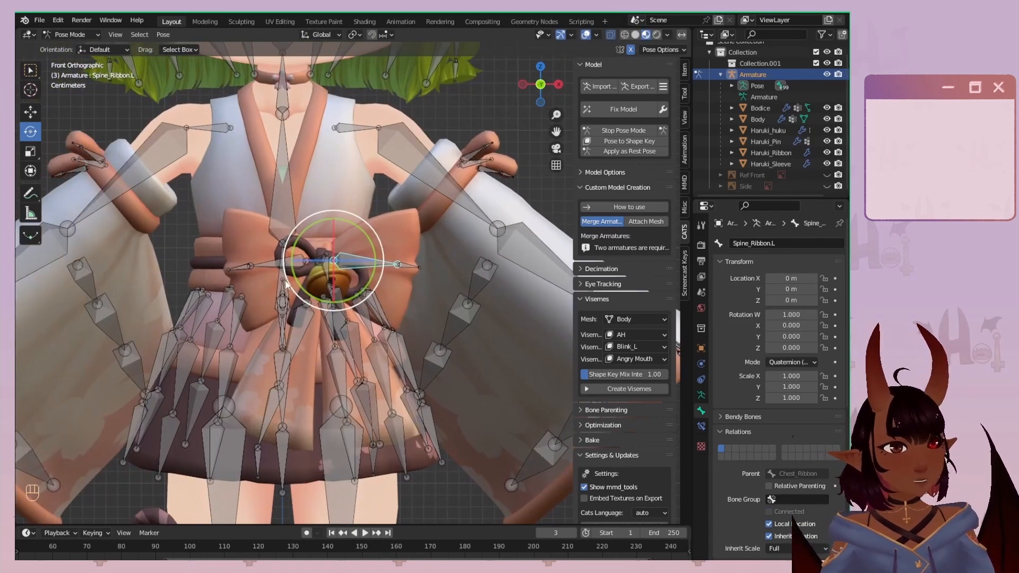
click(287, 274)
key(r)
key(r)
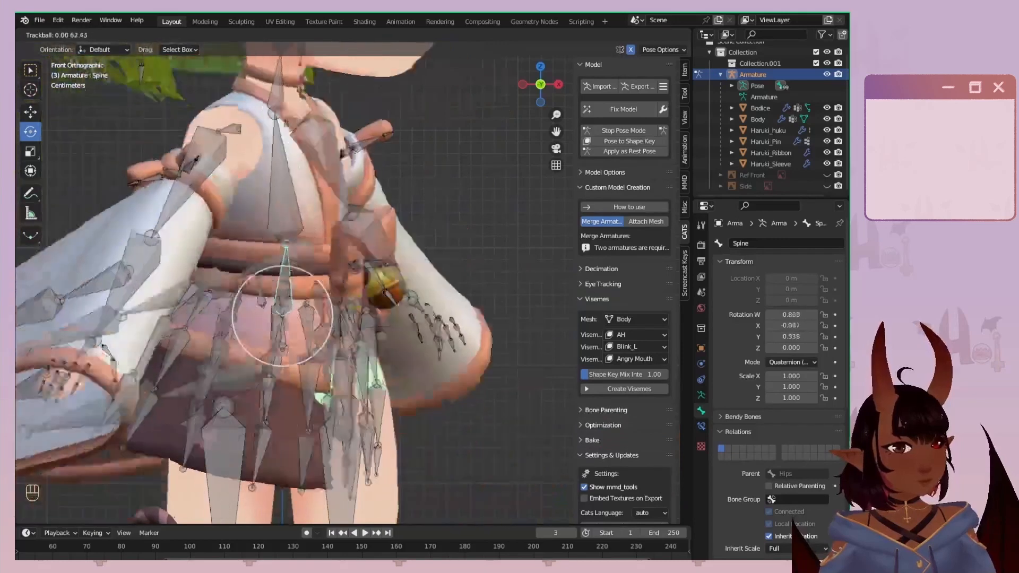
right_click(271, 249)
click(289, 221)
key(r)
key(r)
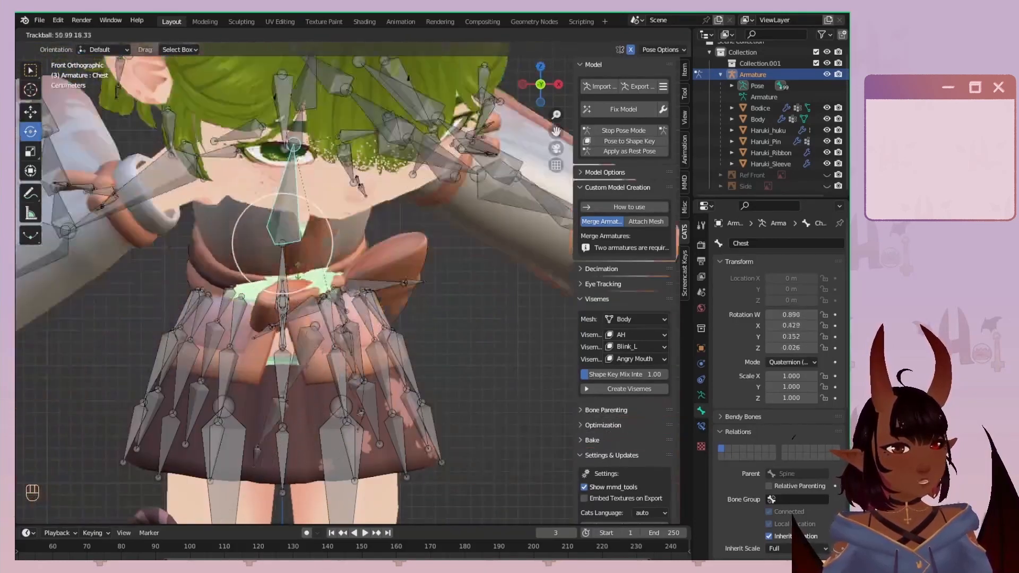
right_click(251, 242)
shift+middle_drag(303, 359, 317, 269)
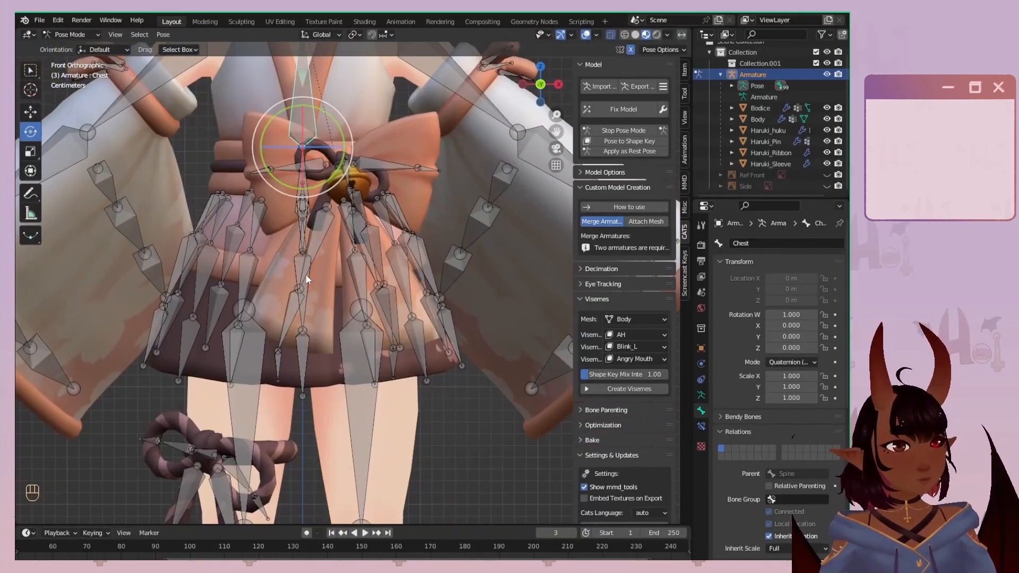
Test the Skirt_Front.001 bone and a neighbouring skirt bone with trackball rotations.
click(305, 275)
key(r)
key(r)
right_click(315, 307)
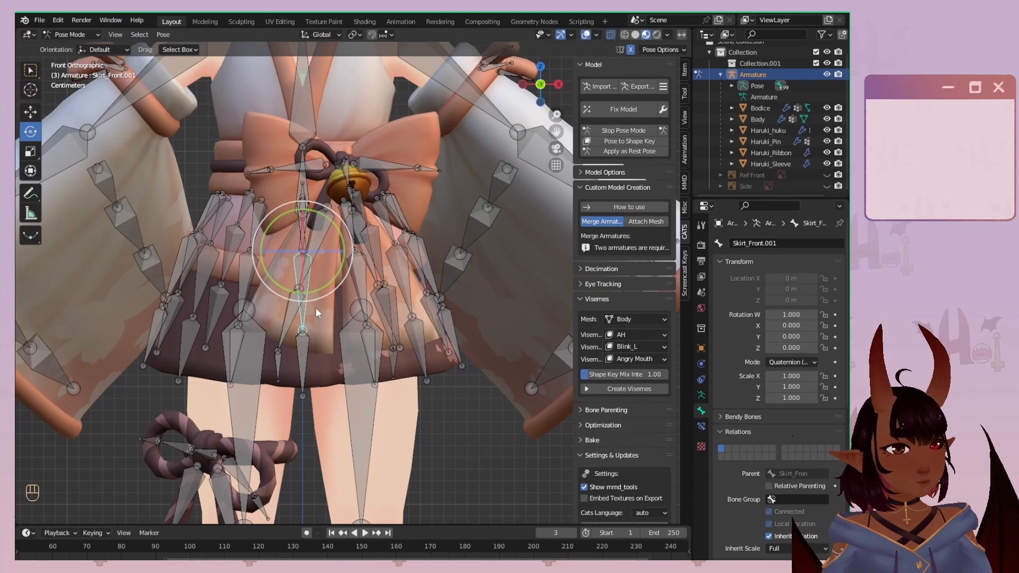
scroll(325, 303, down, 4)
scroll(332, 295, up, 4)
click(255, 272)
key(r)
key(r)
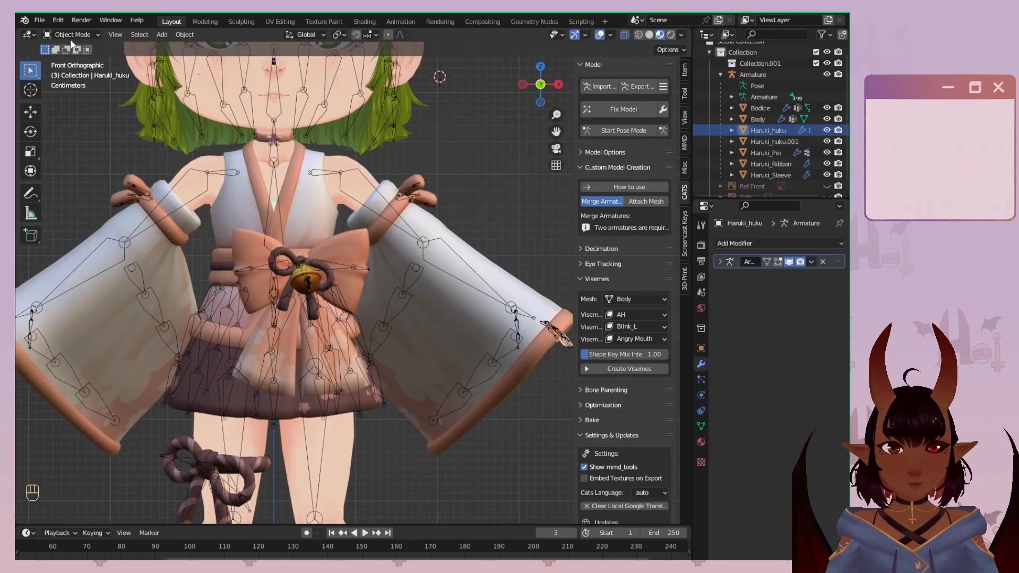
Hide the linked bow, cord and bell pieces of the Haruki_huku mesh in Edit Mode.
key(l)
key(l)
key(h)
key(l)
key(l)
key(h)
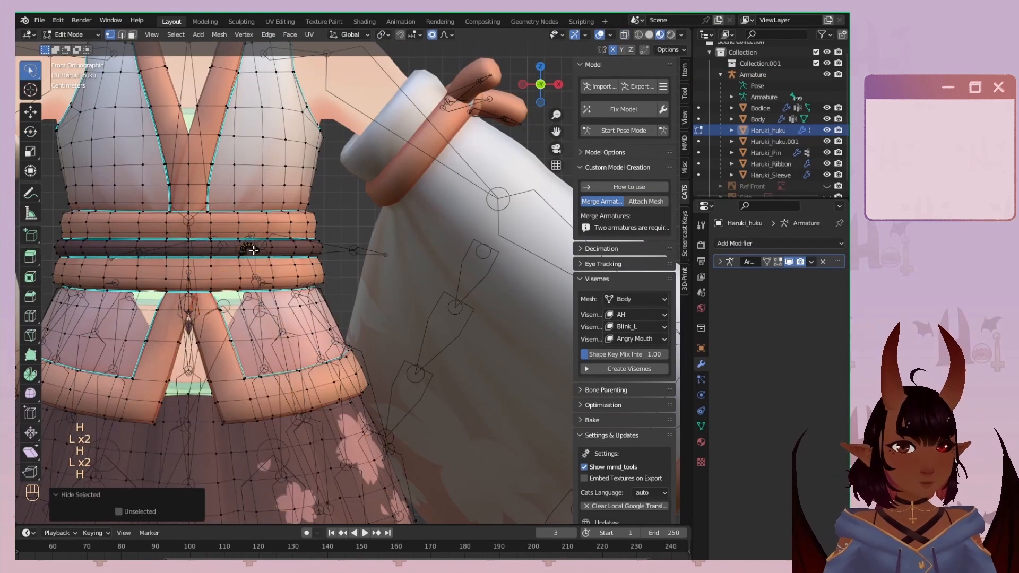
Move two selections at the waist of the Haruki_huku mesh along the Y axis with proportional editing.
middle_drag(253, 249, 486, 387)
click(313, 266)
key(g)
key(y)
click(326, 239)
key(g)
key(y)
click(325, 233)
Hide the linked garment piece covering the skirt and move the skirt's top edge loop about -0.011 m along Y with proportional editing.
scroll(325, 233, down, 4)
key(l)
key(h)
alt+click(390, 313)
key(g)
key(y)
scroll(398, 312, down, 14)
click(404, 315)
middle_drag(404, 314, 523, 330)
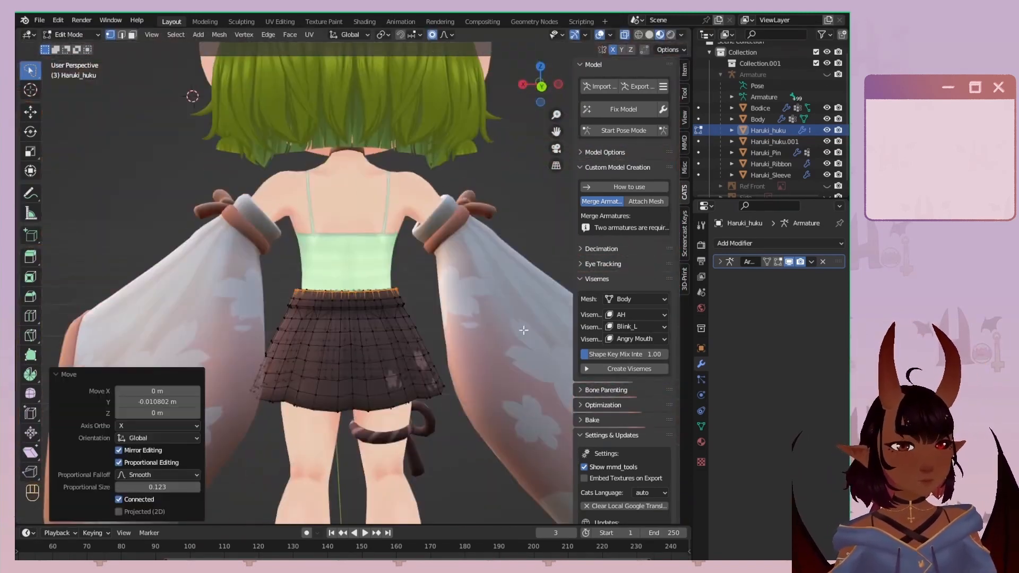
Scale the horizontal edge loop around the skirt just below its waistband with proportional editing.
key(KP_1)
scroll(454, 291, down, 5)
scroll(378, 360, up, 6)
alt+click(378, 361)
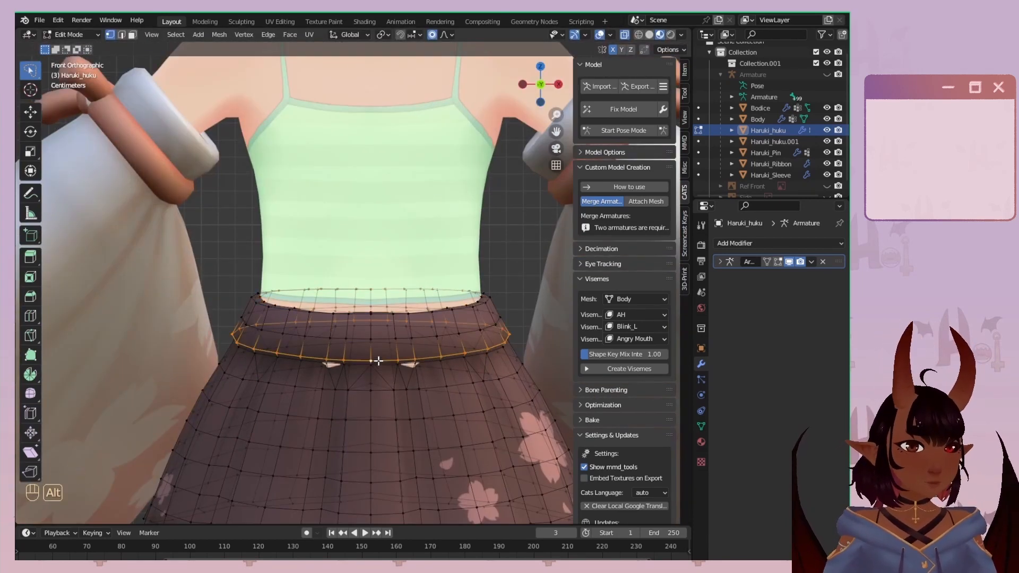
key(s)
click(379, 366)
Reveal the hidden outfit geometry and hide only the linked pleated skirt piece.
scroll(380, 366, down, 5)
middle_drag(380, 366, 286, 425)
key(alt+h)
click(74, 296)
key(ctrl+z)
key(l)
key(h)
Reposition the edge loops around the lower hem of the overskirt with proportional editing, moving the upper one along Y.
alt+click(297, 429)
key(g)
click(339, 392)
alt+click(349, 382)
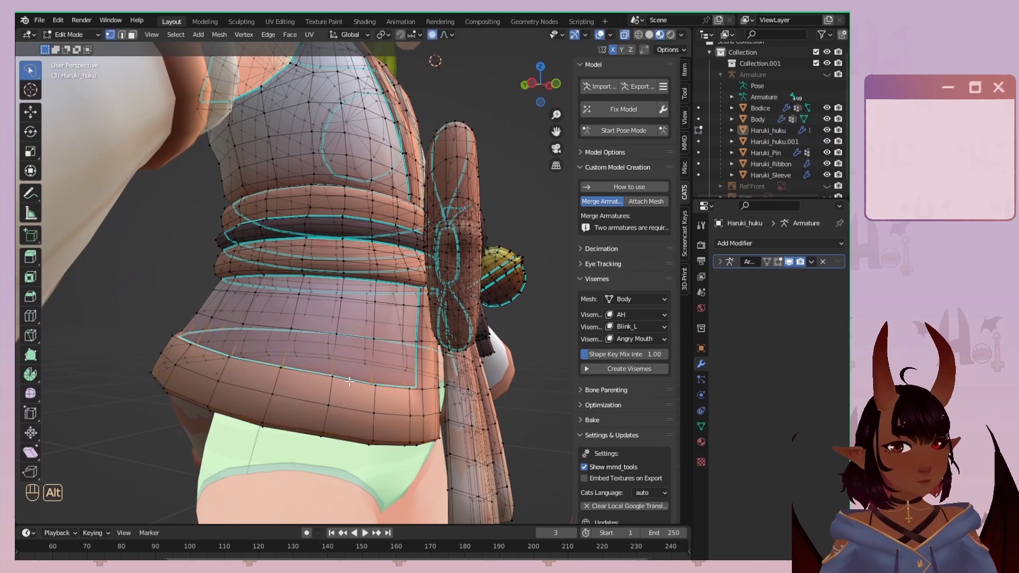
key(g)
key(y)
click(349, 381)
middle_drag(349, 382, 496, 376)
Reveal all hidden geometry of the Haruki_huku mesh and inspect the fit around the front bow.
key(alt+h)
middle_drag(475, 326, 568, 390)
key(l)
key(h)
key(alt+h)
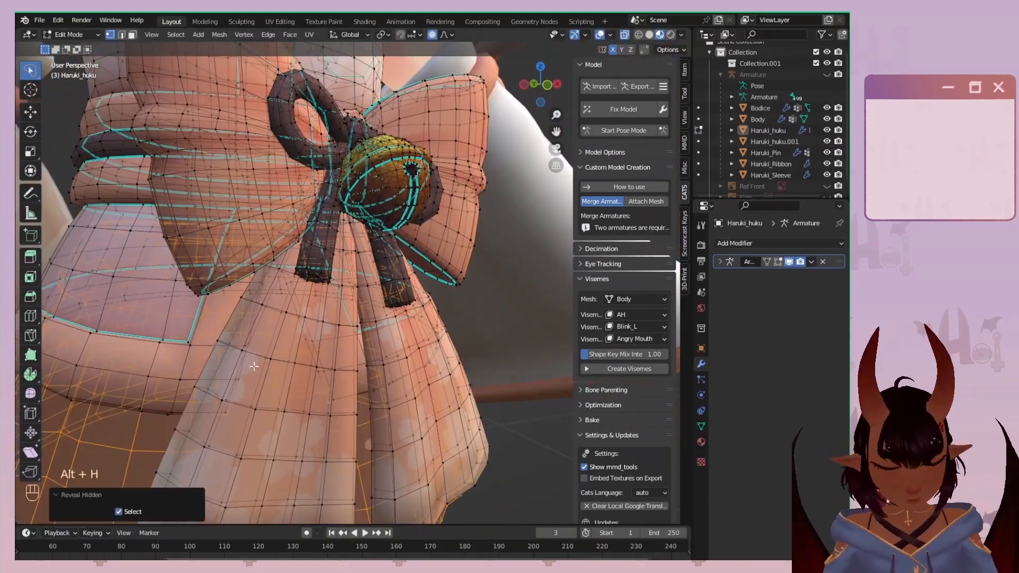
middle_drag(327, 391, 494, 379)
scroll(328, 372, down, 5)
Return the mesh to Object Mode, start Pose Mode and test the adjusted outfit by rotating several bones.
click(74, 35)
click(79, 46)
click(623, 130)
click(290, 213)
drag(395, 244, 396, 265)
click(378, 273)
drag(401, 305, 372, 236)
click(406, 313)
middle_drag(371, 265, 498, 276)
drag(326, 334, 337, 270)
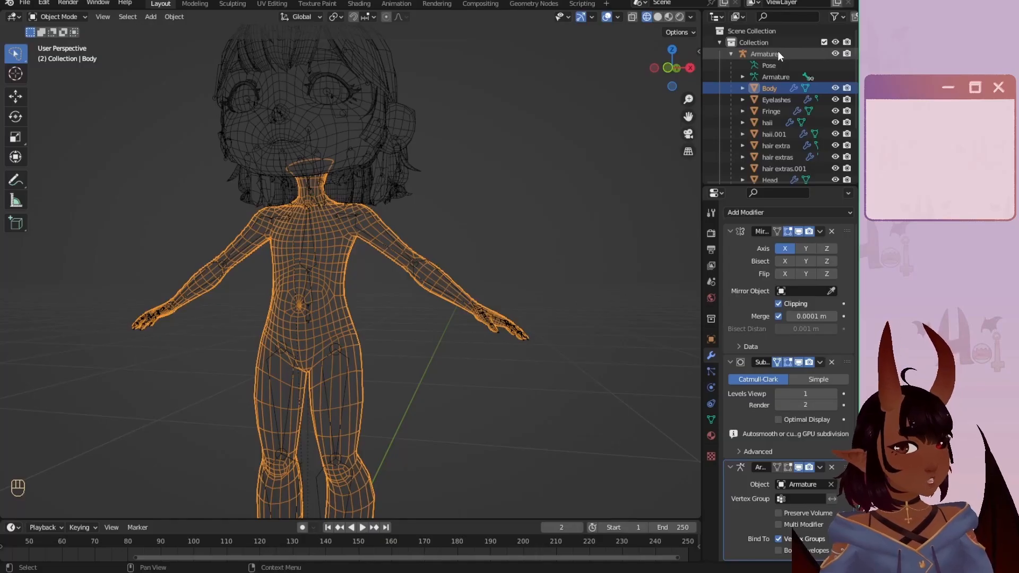
Select the Armature and then the Body mesh, and enter Weight Paint mode.
click(778, 53)
ctrl+click(769, 88)
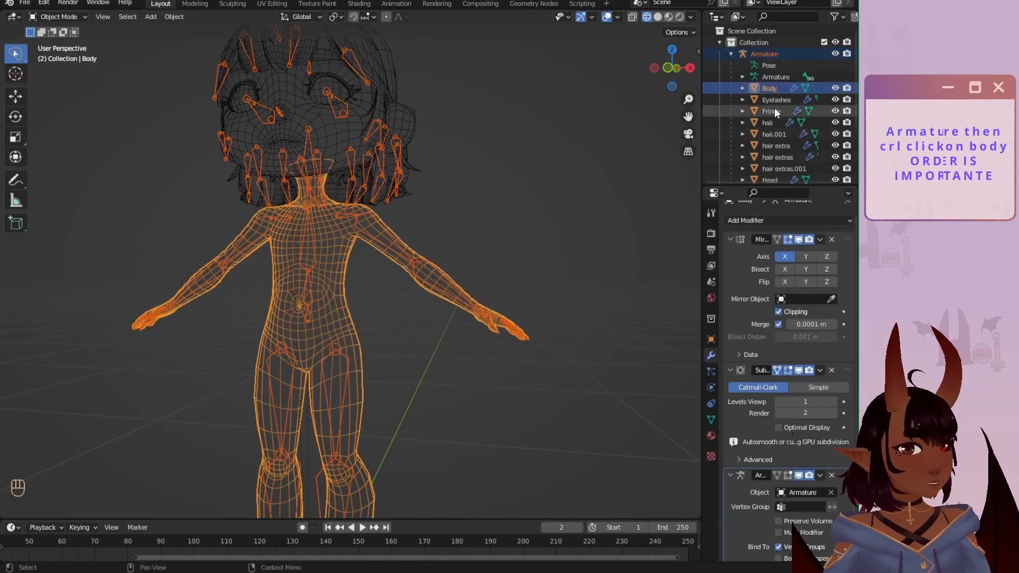
click(87, 17)
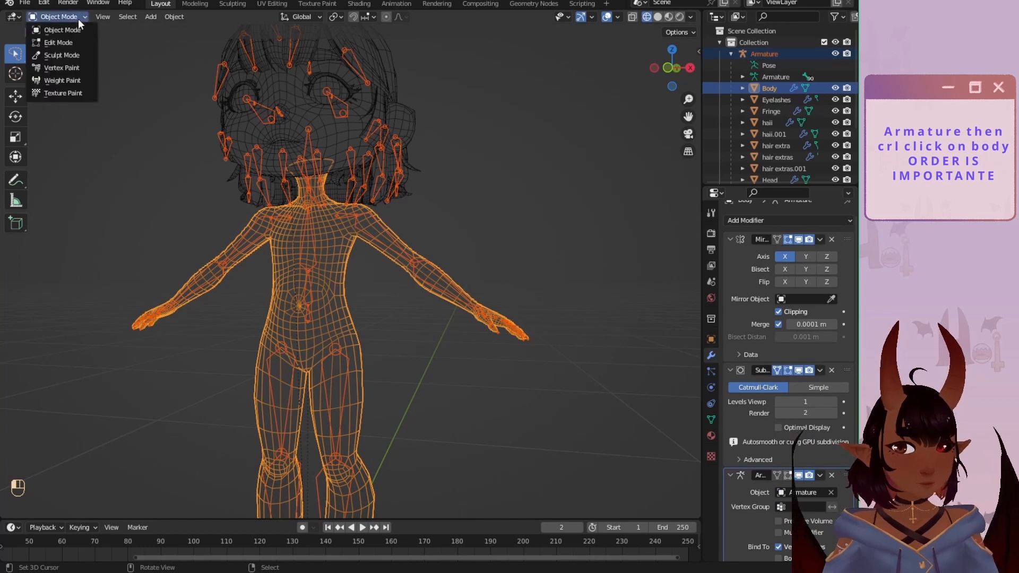
click(65, 80)
middle_drag(276, 254, 245, 339)
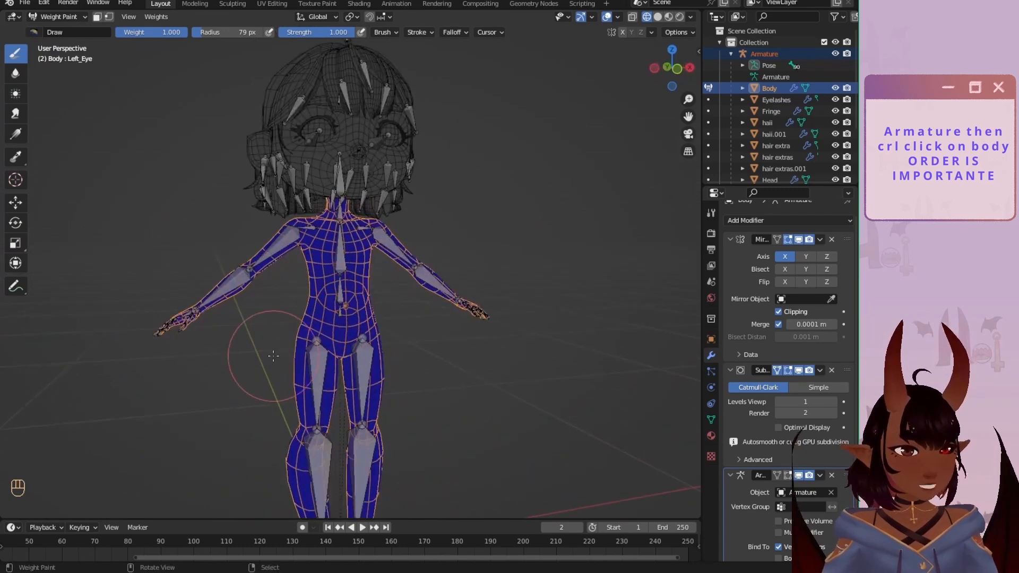
scroll(319, 337, up, 3)
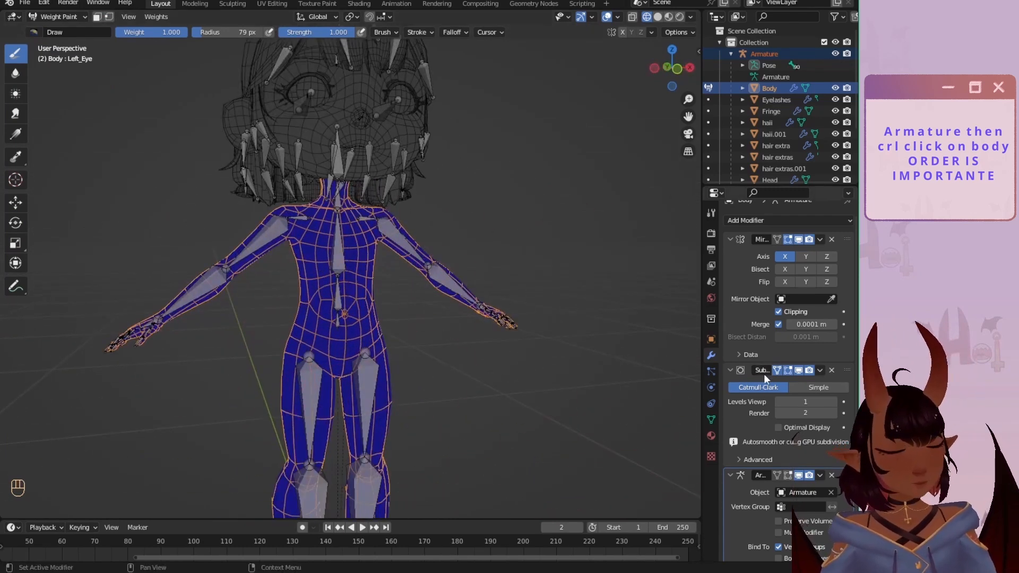
scroll(493, 279, up, 3)
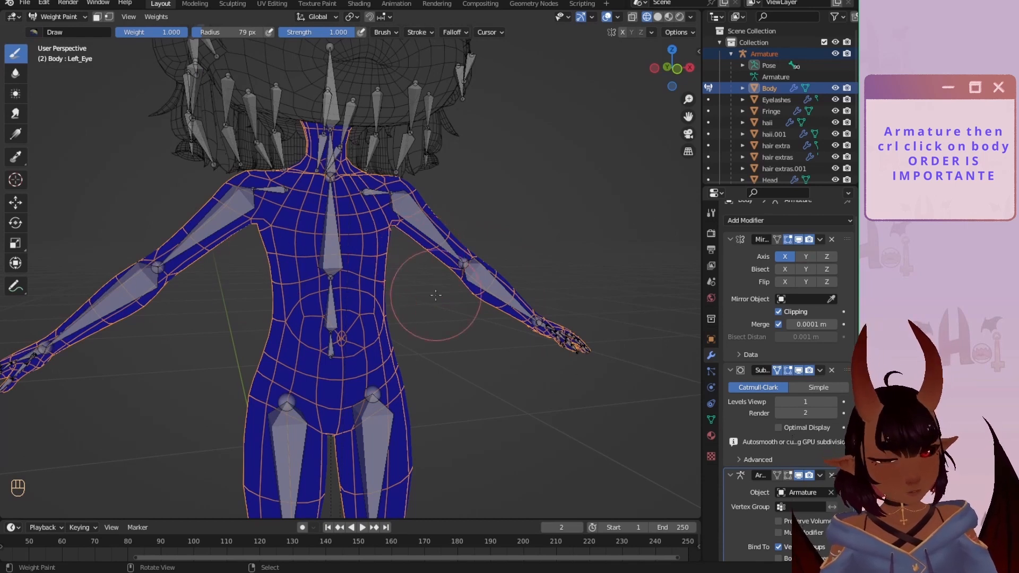
key(KP_1)
scroll(403, 255, up, 2)
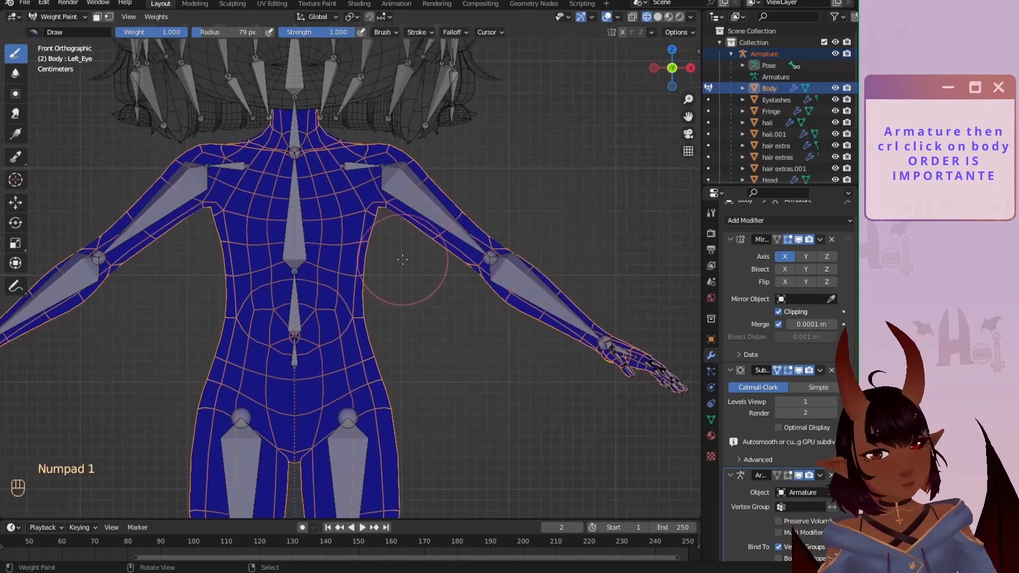
shift+middle_drag(416, 296, 409, 329)
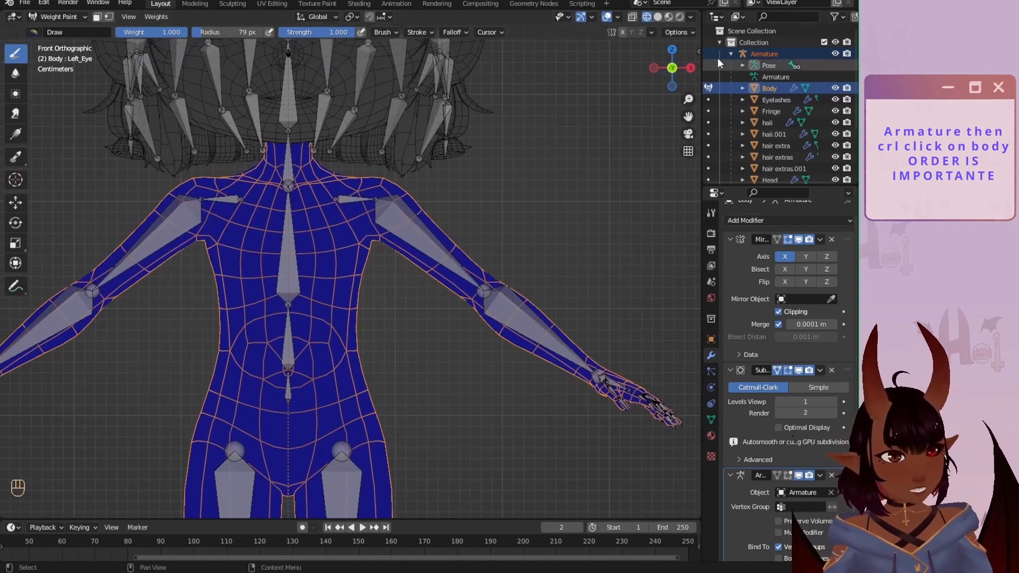
Turn on X-axis mirror symmetry for weight painting and review the brush options.
key(n)
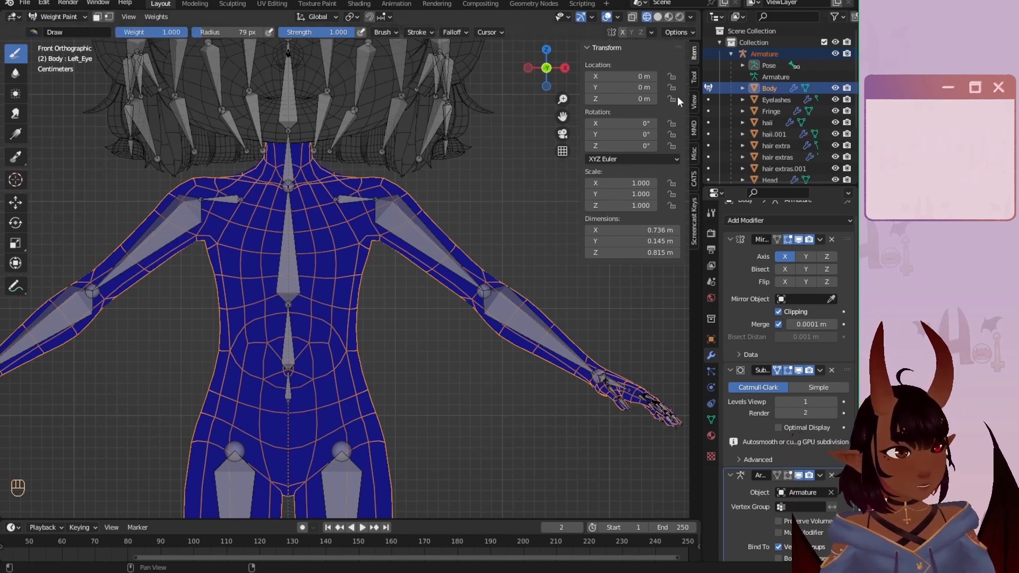
click(691, 76)
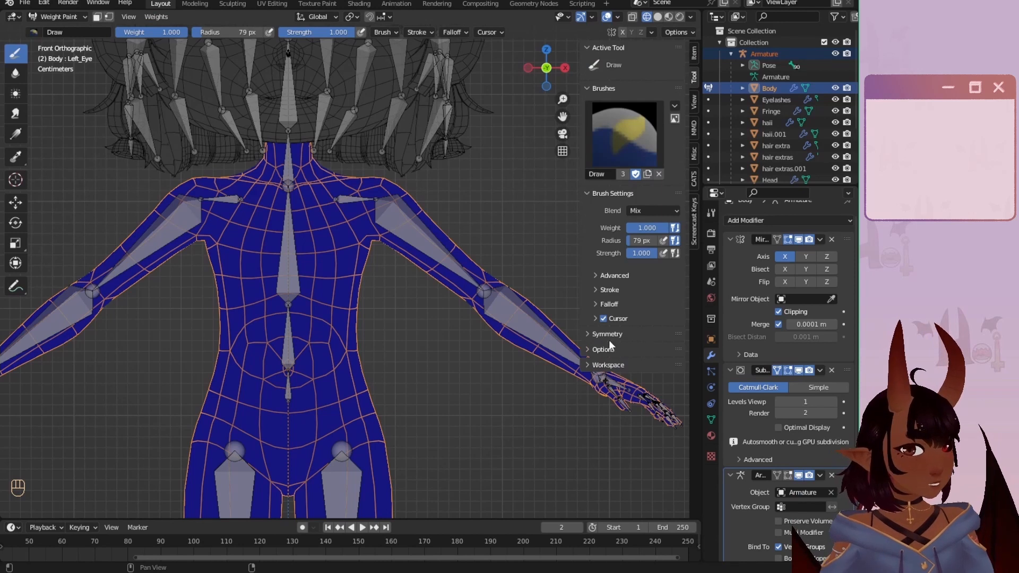
click(591, 335)
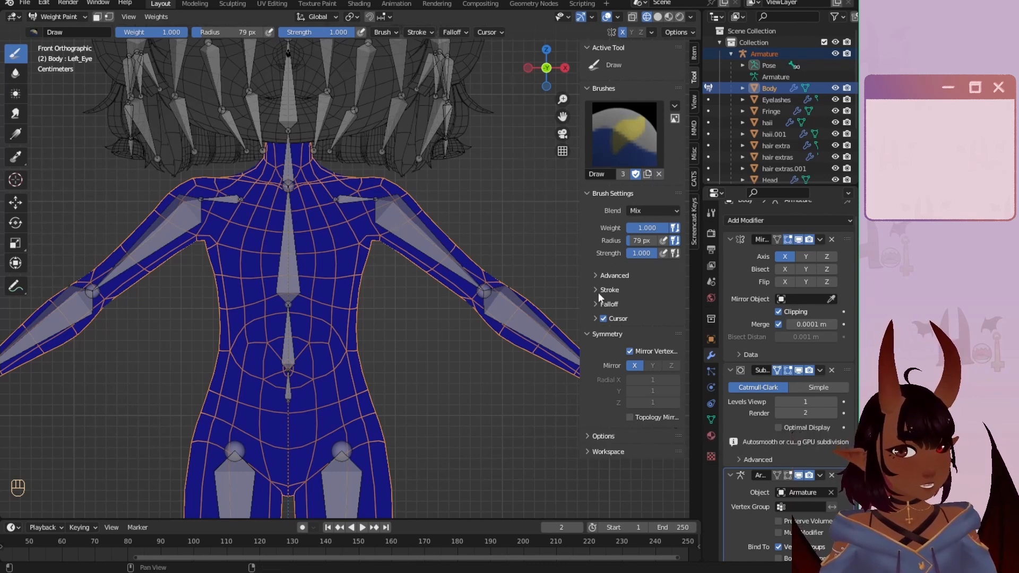
click(588, 436)
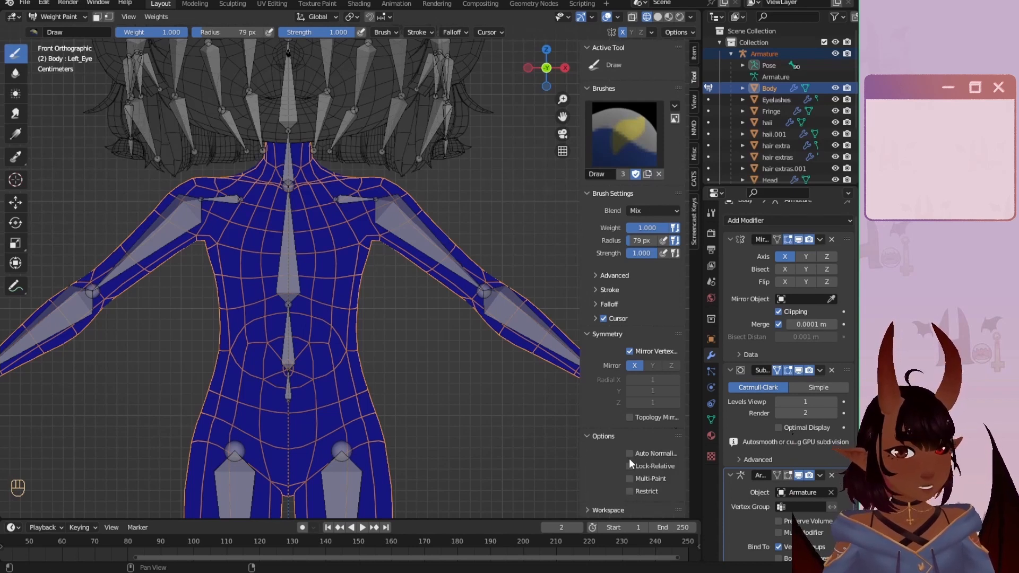
click(586, 435)
scroll(403, 276, up, 1)
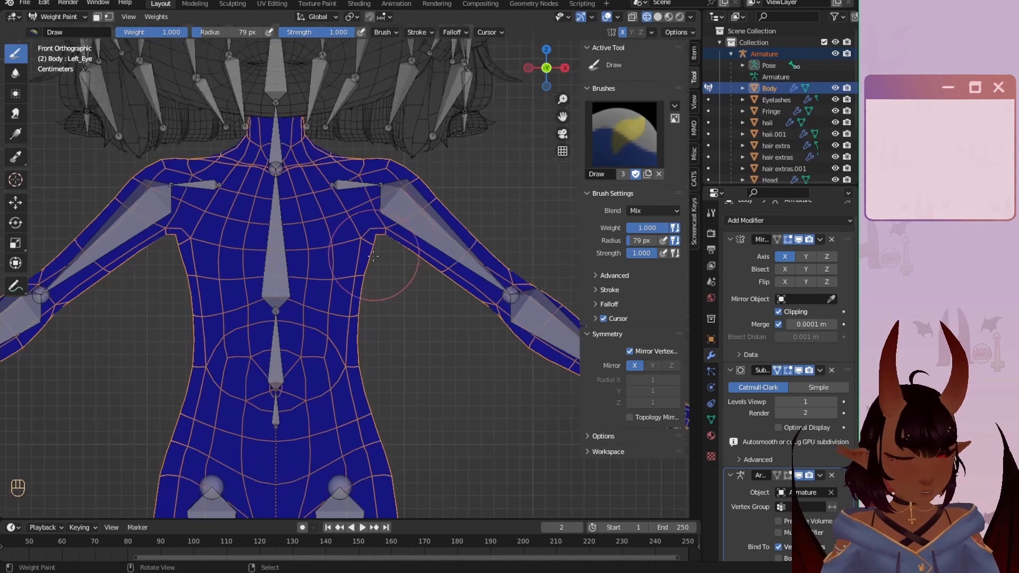
Select the Left_Arm bone for painting and set the Draw brush's blend mode to Add.
right_click(439, 237)
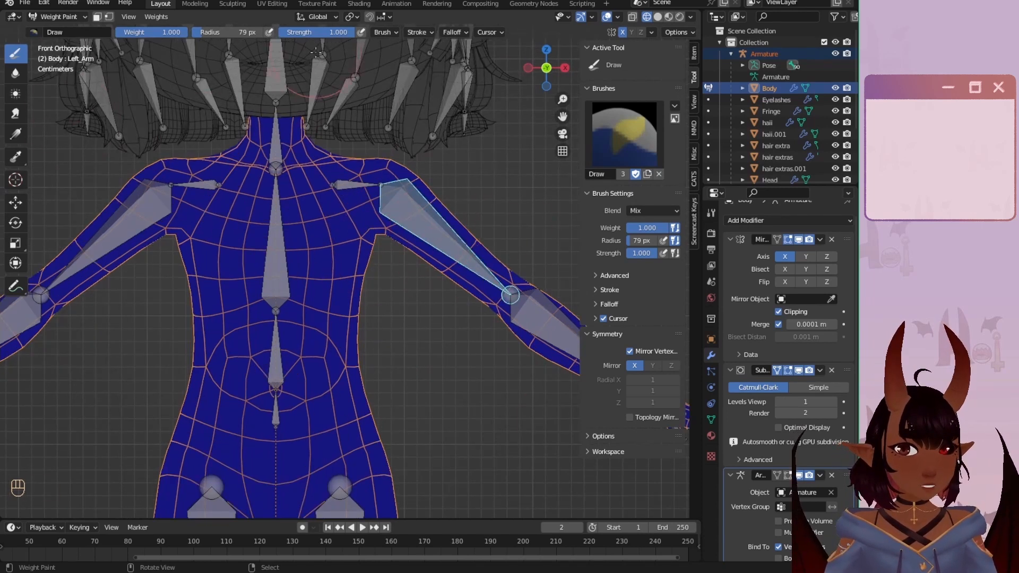
click(382, 32)
click(397, 53)
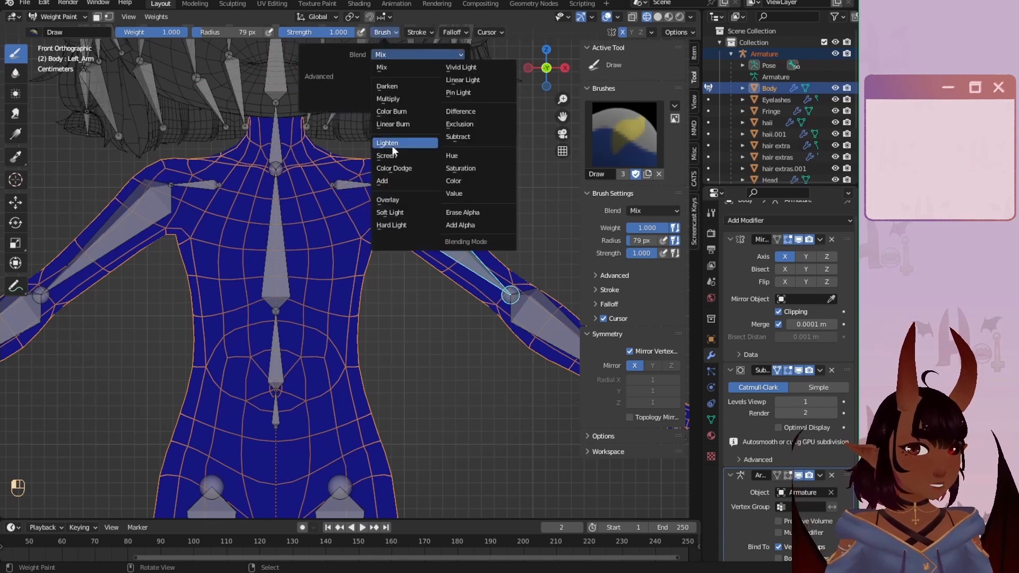
click(382, 179)
Paint Left_Arm weight across the middle of the upper arm at the front of the Body mesh.
scroll(398, 206, up, 1)
shift+middle_drag(411, 197, 273, 236)
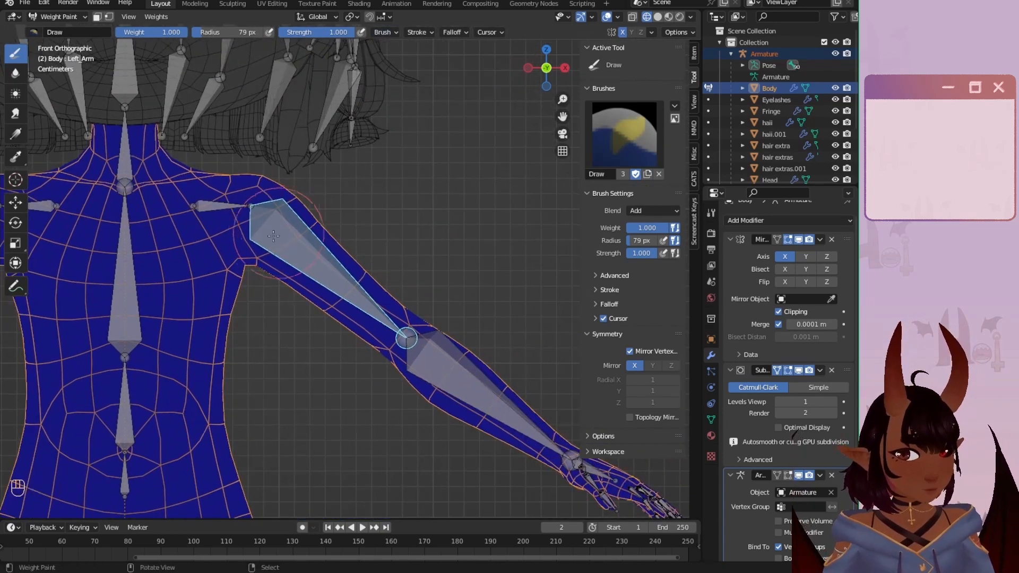
scroll(274, 236, up, 1)
drag(371, 266, 295, 366)
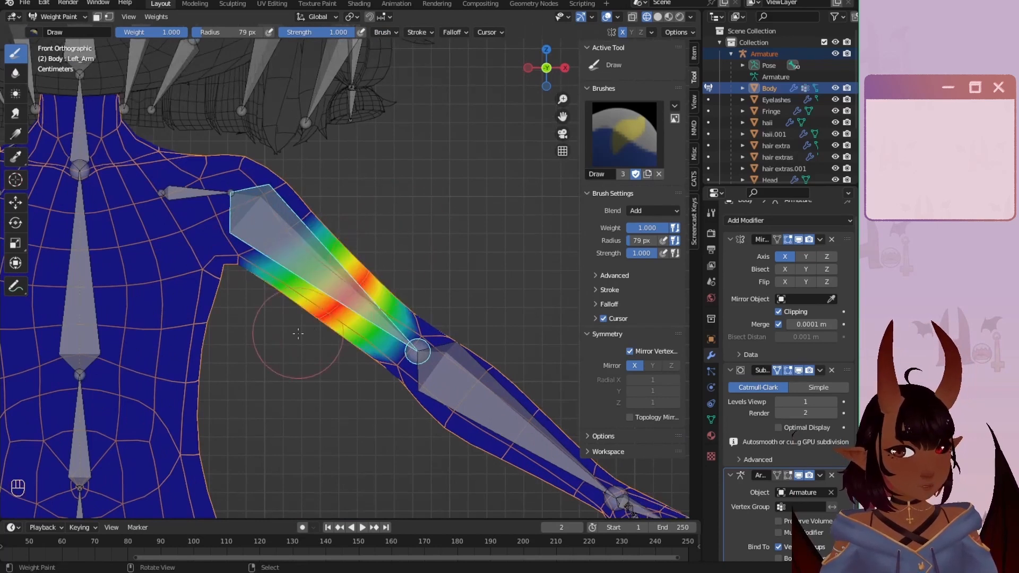
Turn off Front Faces Only for the brush and set its falloff shape to Projected.
click(549, 68)
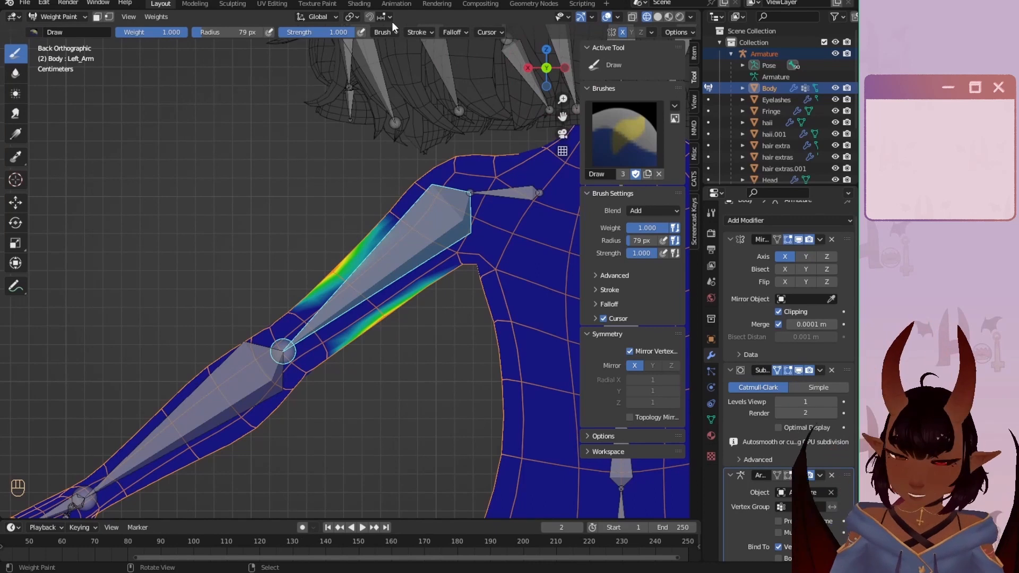
click(381, 31)
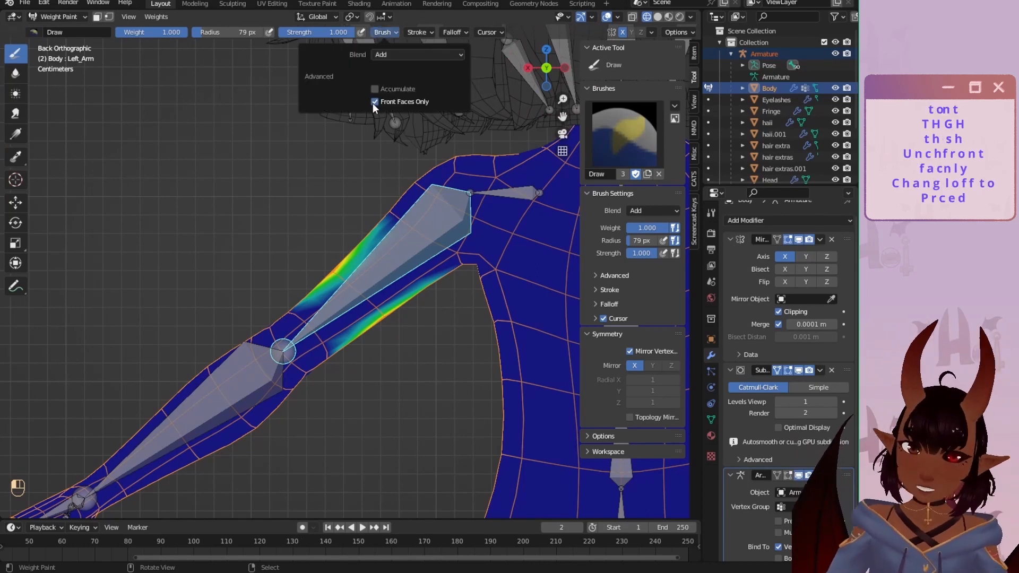
mouse_move(444, 27)
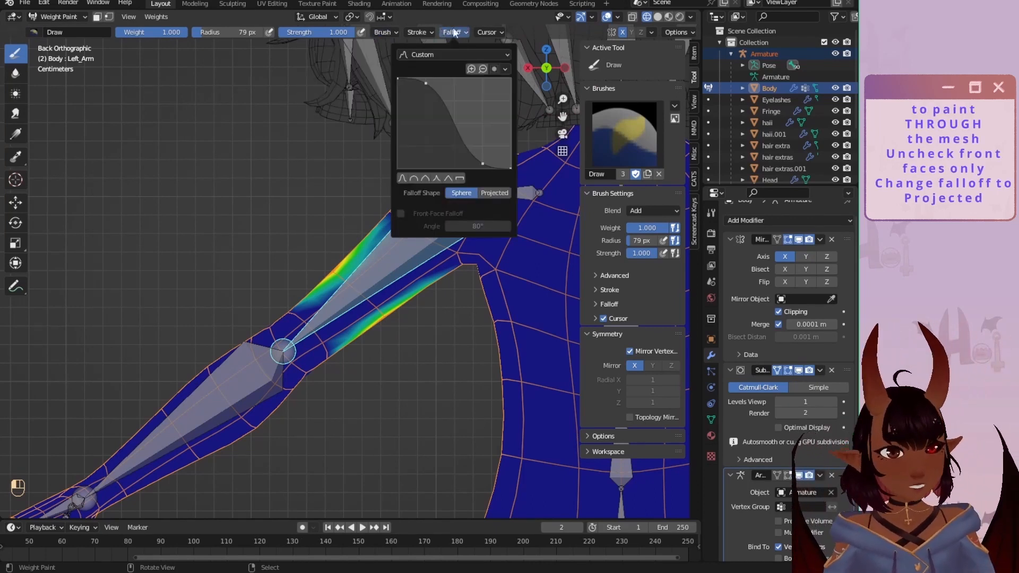
click(500, 192)
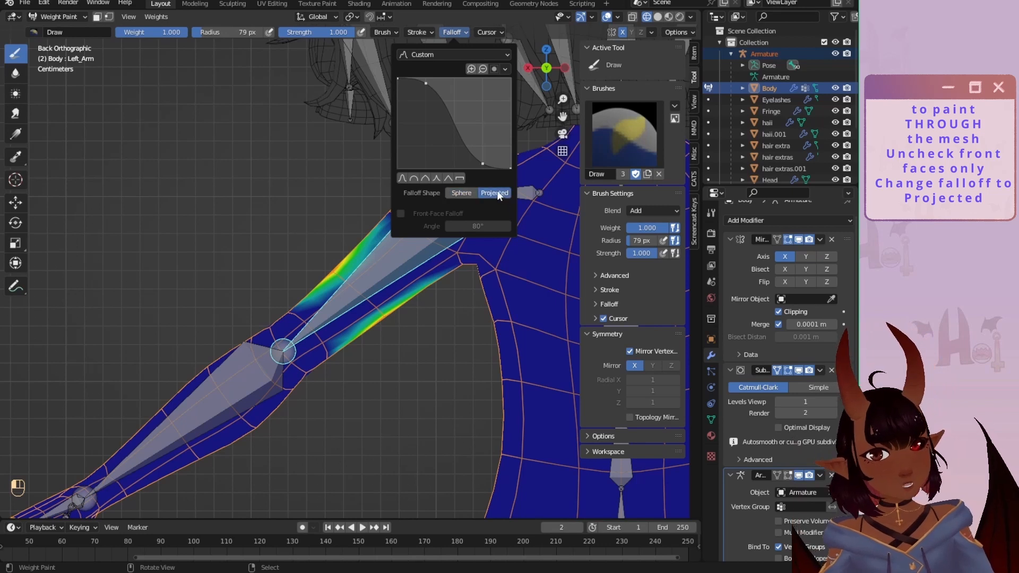
Paint full Left_Arm weight through the upper arm from shoulder to elbow, reducing the brush radius to 59 px.
drag(269, 307, 376, 309)
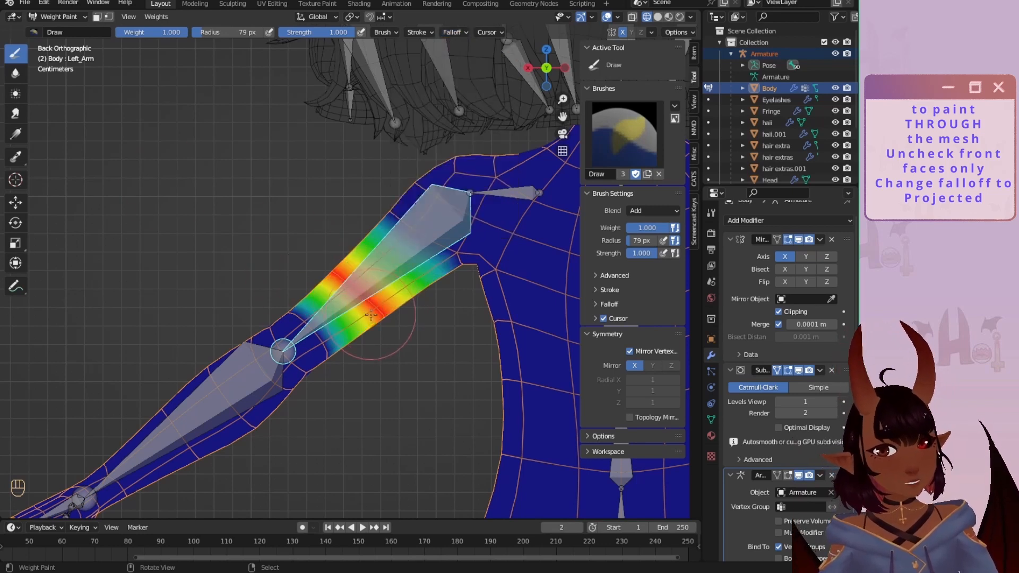
mouse_move(387, 229)
mouse_down()
mouse_move(398, 222)
mouse_move(446, 276)
mouse_up()
key(f)
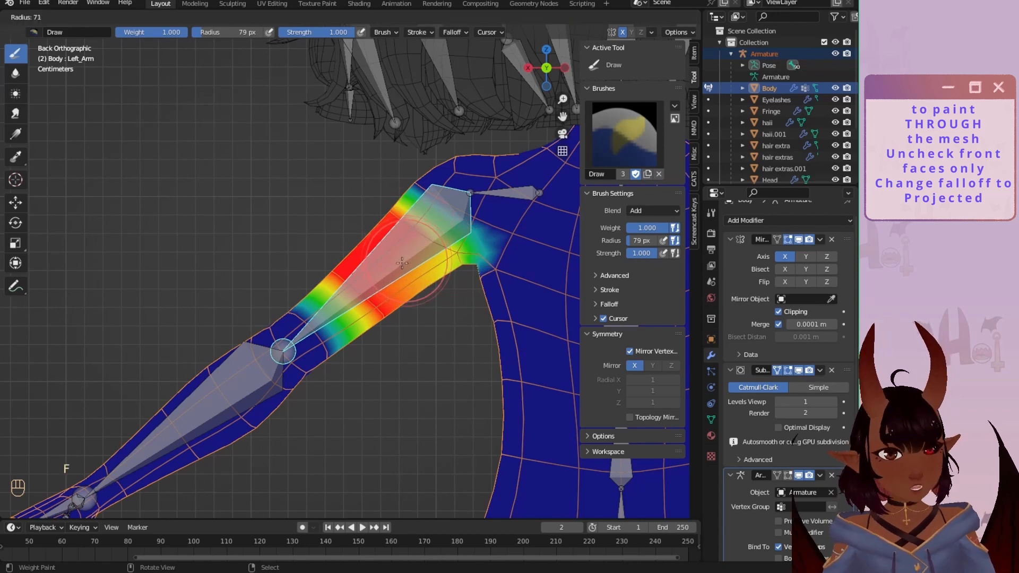
click(396, 263)
drag(416, 228, 463, 277)
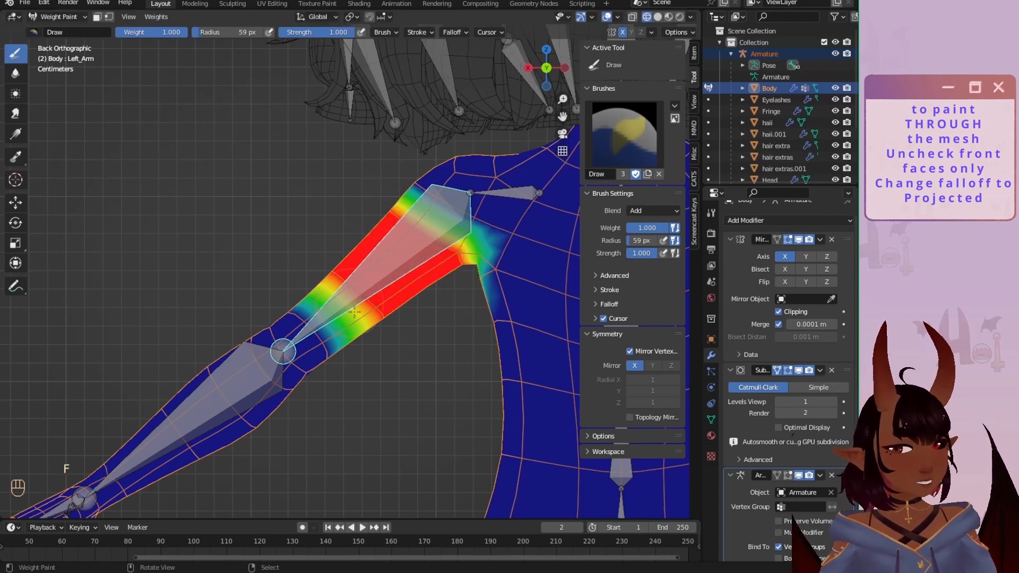
mouse_move(354, 312)
mouse_down()
mouse_move(321, 353)
mouse_move(326, 363)
mouse_up()
scroll(378, 334, down, 1)
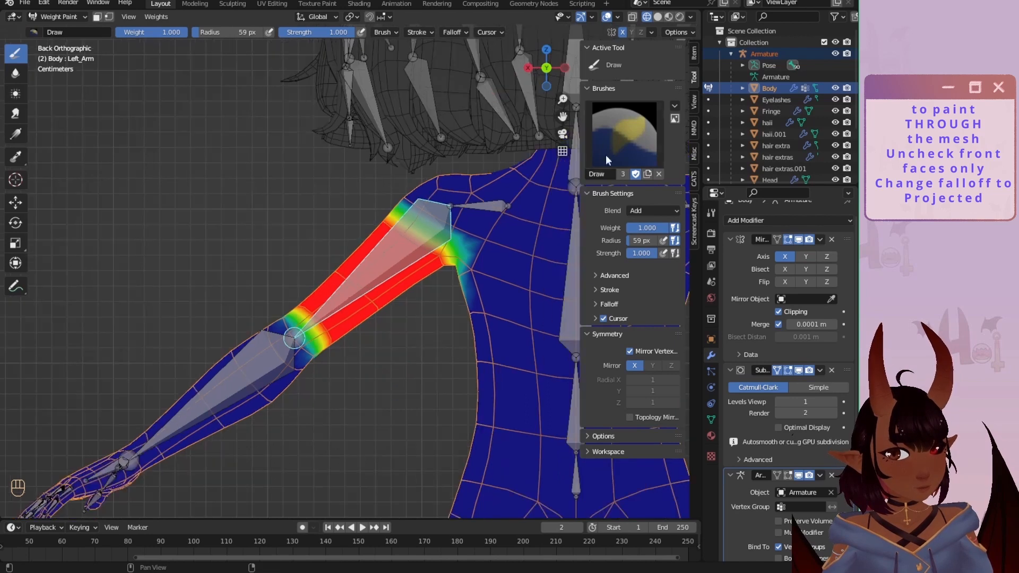
Select the Left_Elbow bone and paint full weight through the forearm from elbow to wrist in the front view.
click(546, 67)
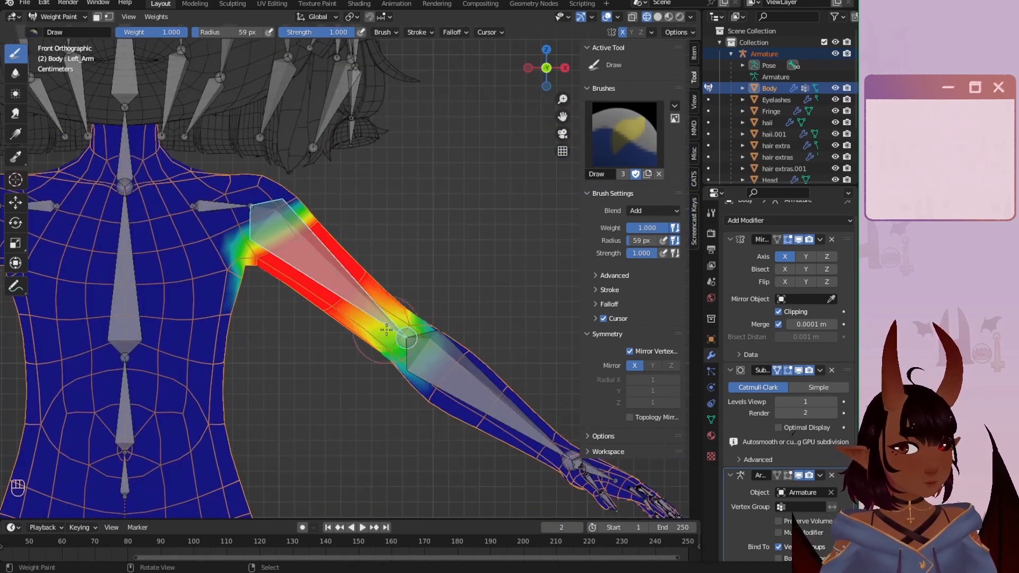
ctrl+click(462, 365)
mouse_move(483, 336)
mouse_down()
mouse_move(394, 437)
mouse_move(507, 403)
mouse_move(531, 431)
mouse_up()
shift+middle_drag(530, 431, 351, 329)
scroll(352, 329, up, 3)
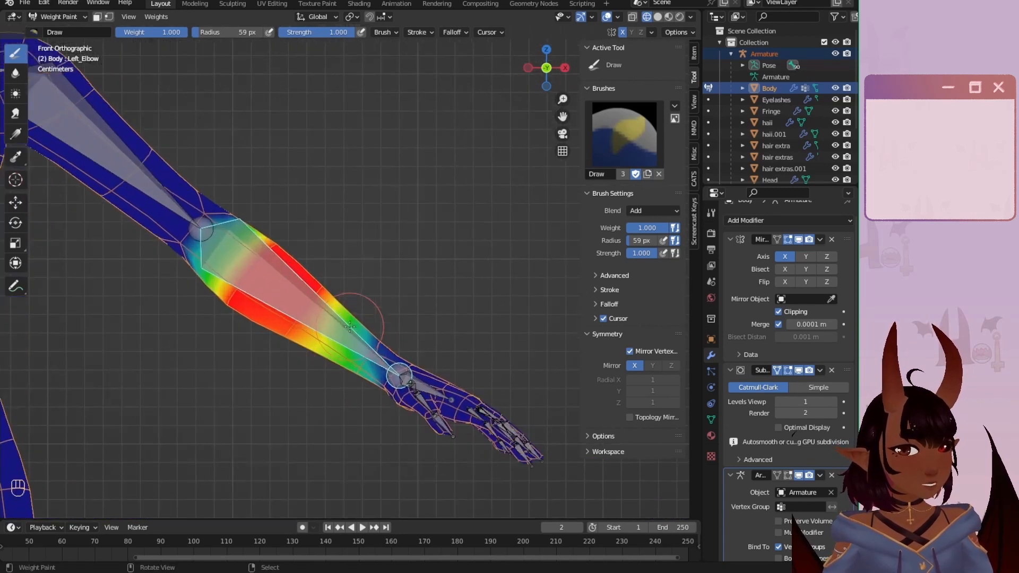
mouse_move(406, 347)
mouse_down()
mouse_move(416, 374)
mouse_move(439, 356)
mouse_move(421, 419)
mouse_up()
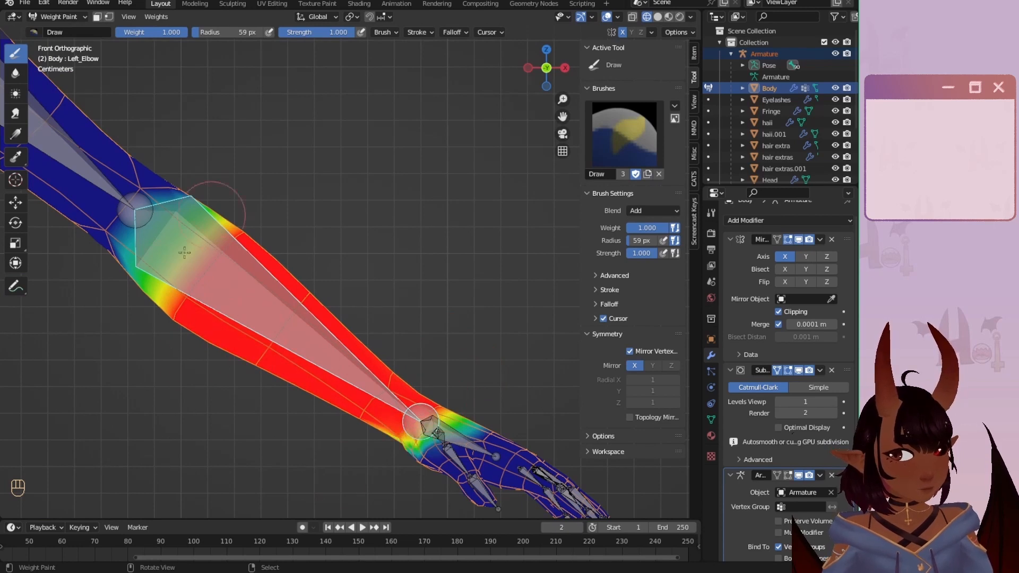
Select the Right_Elbow bone and the right upper arm bone to check their mirrored weights.
scroll(151, 304, down, 5)
shift+middle_drag(248, 316, 494, 311)
right_click(98, 275)
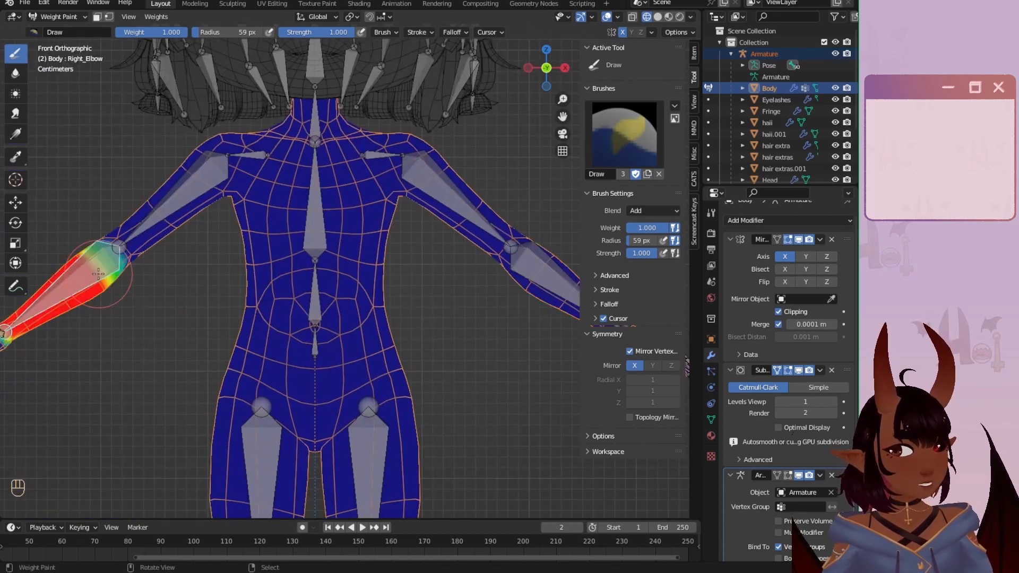
right_click(152, 212)
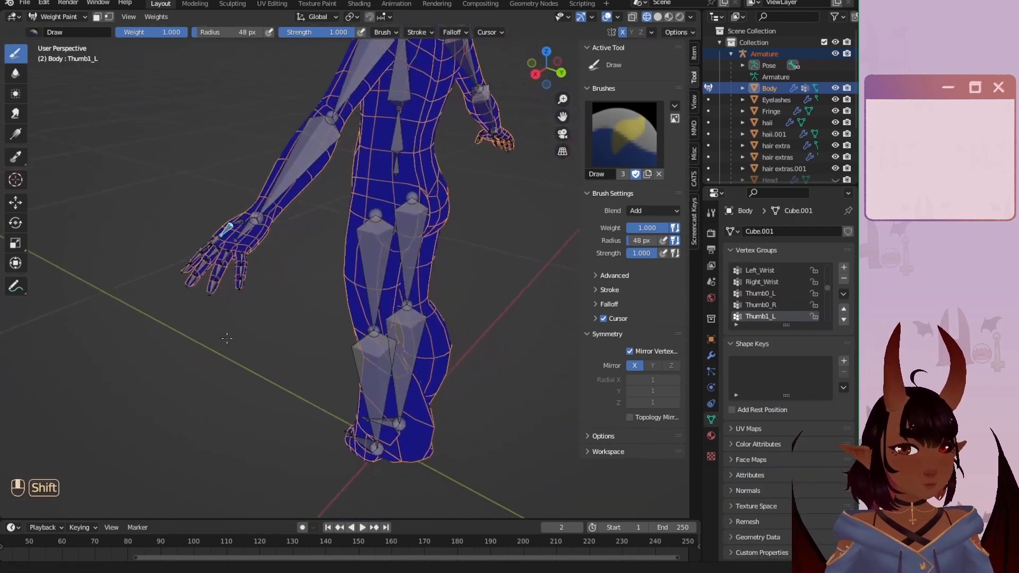
Set the weight paint overlay's Zero Weights display to Active after comparing it with All.
middle_drag(244, 298, 260, 283)
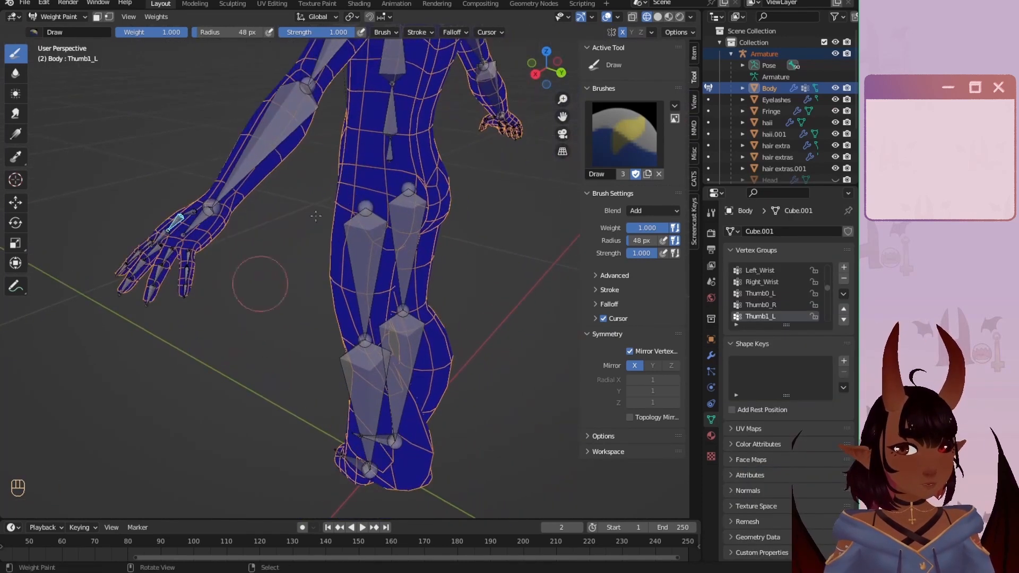
middle_drag(273, 209, 285, 248)
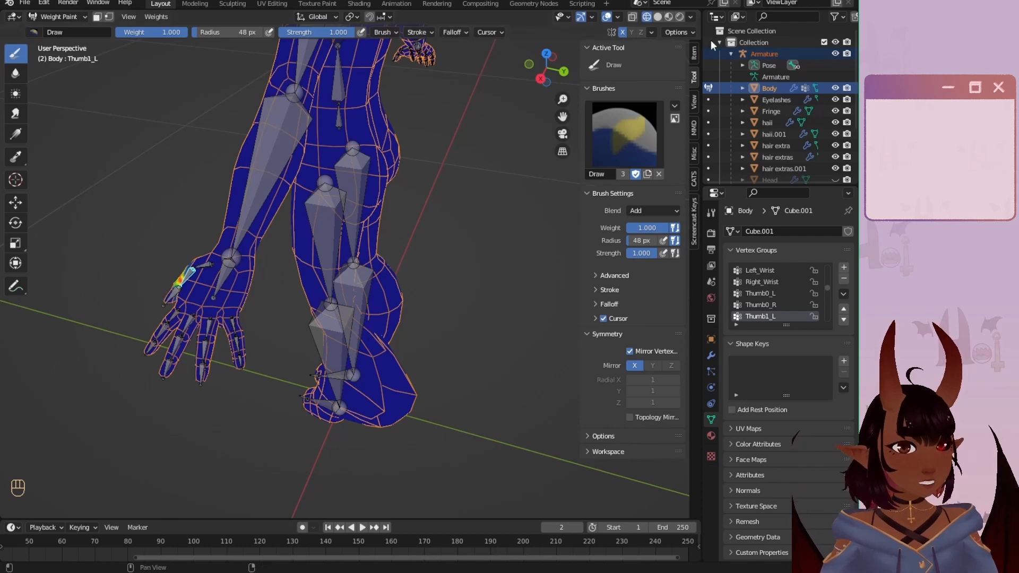
click(618, 16)
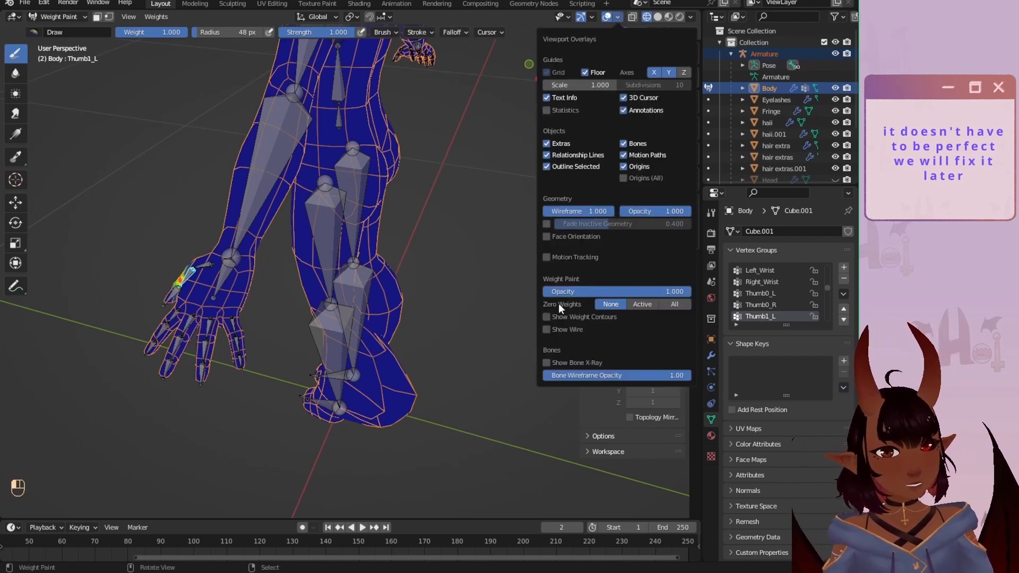
click(650, 305)
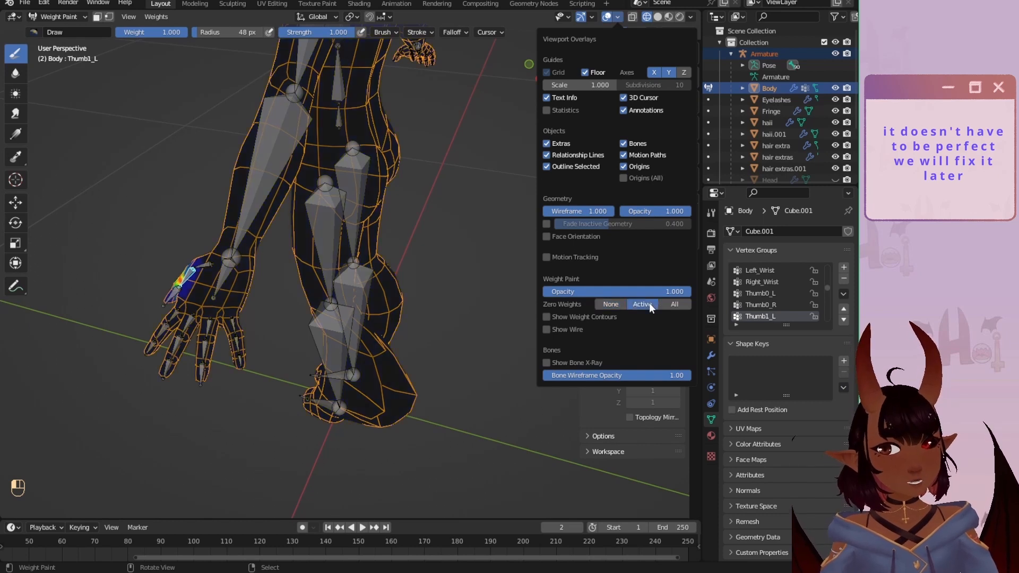
click(668, 300)
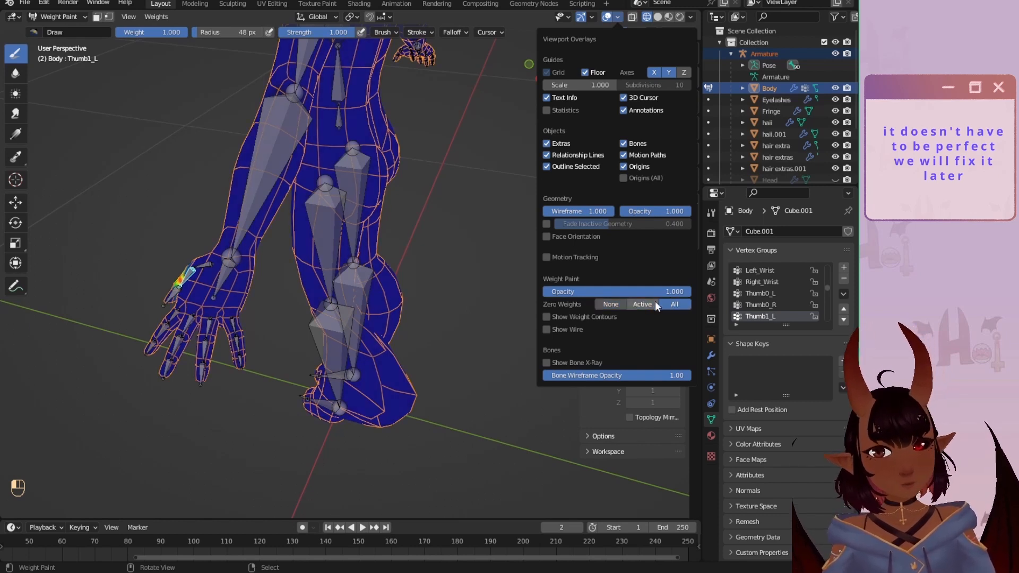
click(644, 301)
click(640, 305)
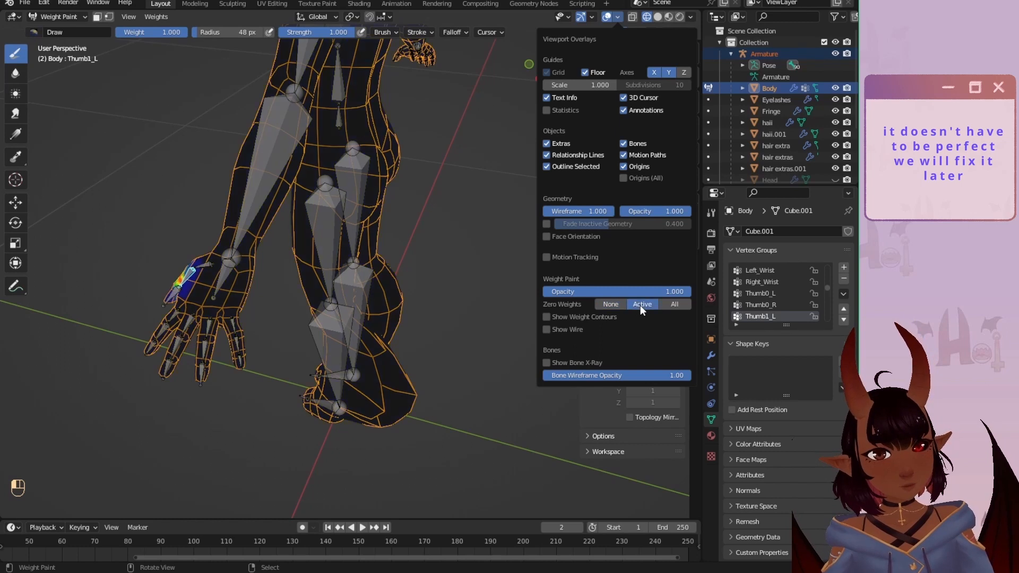
Examine the weight areas of the left thumb bones, Left_Wrist and Left_Elbow one bone at a time.
middle_drag(202, 254, 279, 238)
shift+middle_drag(311, 357, 348, 252)
scroll(397, 198, up, 1)
middle_drag(412, 163, 395, 148)
ctrl+click(407, 151)
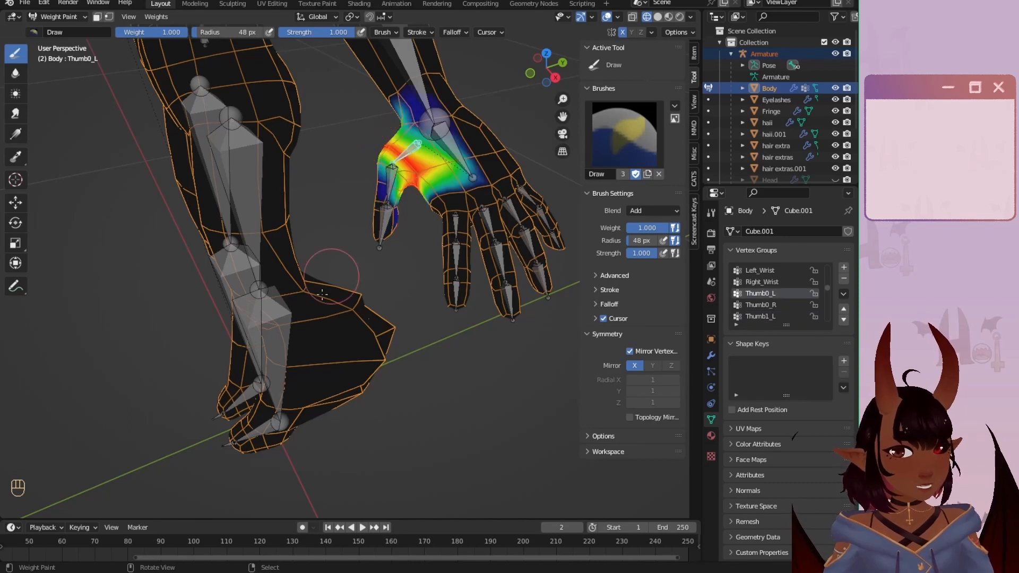
ctrl+click(389, 177)
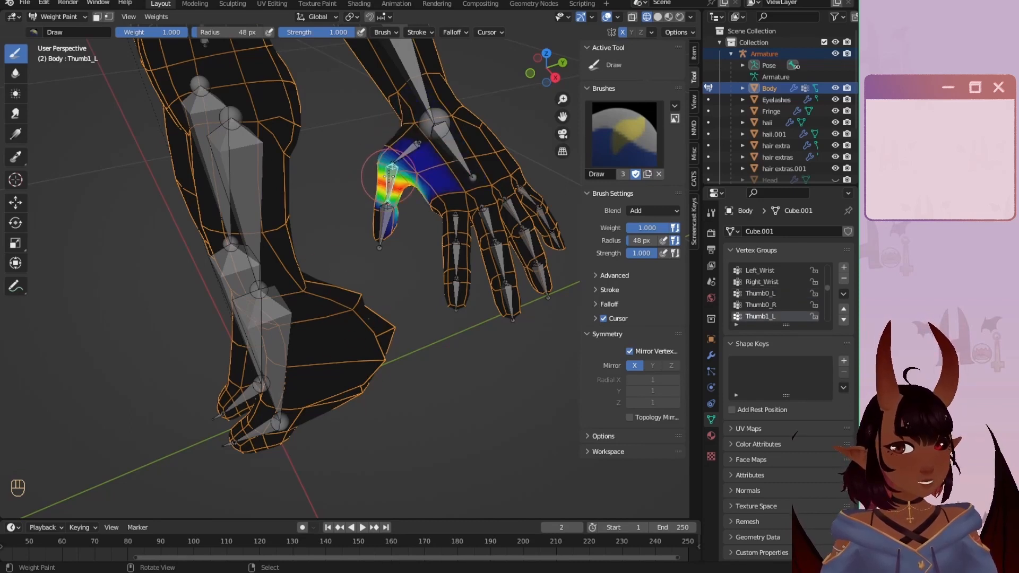
ctrl+click(384, 218)
ctrl+click(449, 143)
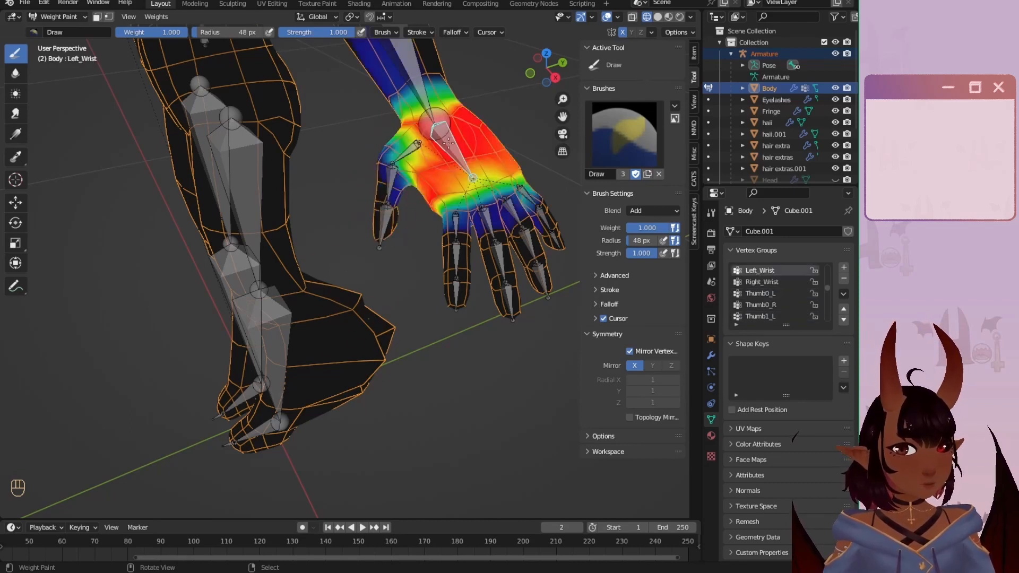
ctrl+click(420, 81)
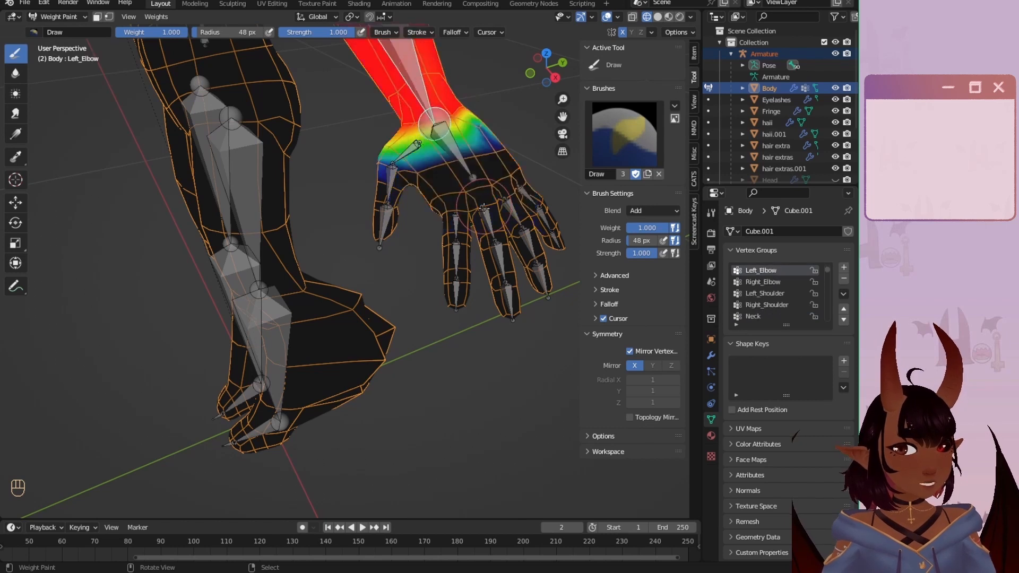
Set the brush's blend mode to Subtract and erase the stray Index_Finger0_L weight from the foot.
ctrl+click(455, 233)
click(393, 29)
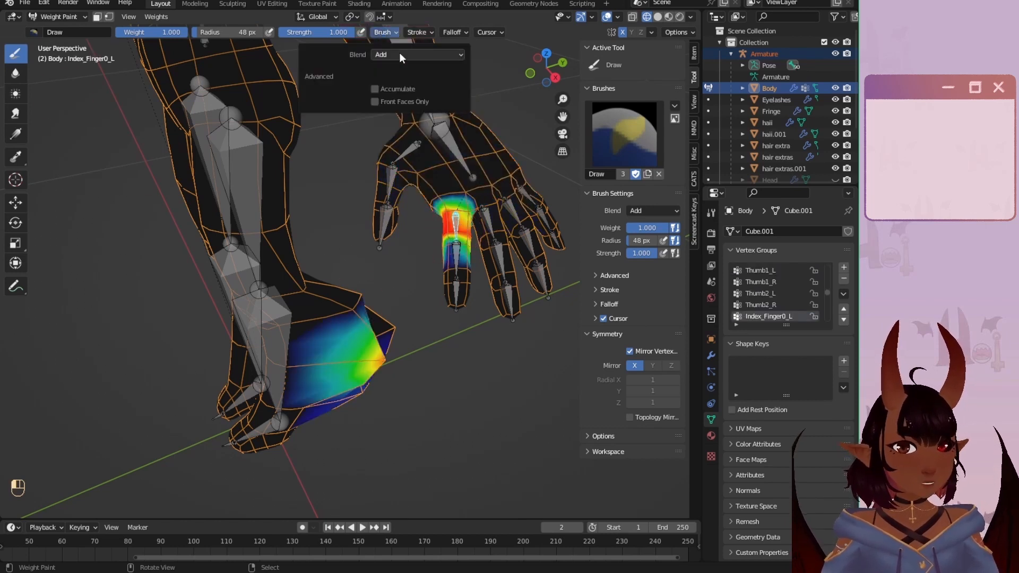
click(399, 53)
click(496, 137)
mouse_move(369, 351)
mouse_down()
mouse_move(366, 325)
mouse_move(353, 366)
mouse_move(359, 409)
mouse_up()
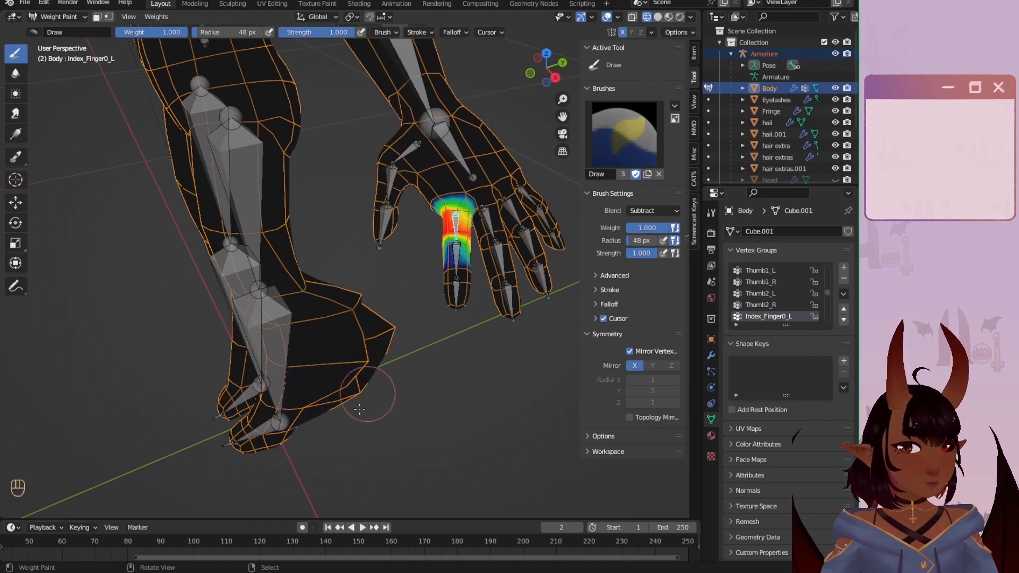
Select the Index_Finger2_L bone and erase its stray weight from the foot and forearm.
ctrl+click(456, 251)
ctrl+click(455, 291)
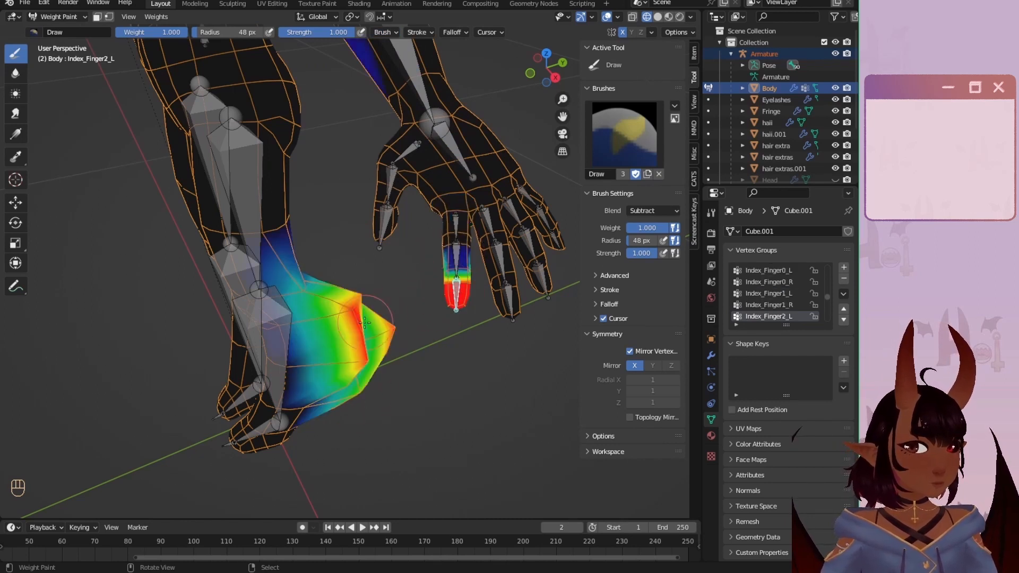
mouse_move(365, 322)
mouse_down()
mouse_move(353, 297)
mouse_move(344, 339)
mouse_move(373, 341)
mouse_move(350, 371)
mouse_move(265, 272)
mouse_up()
drag(314, 295, 338, 367)
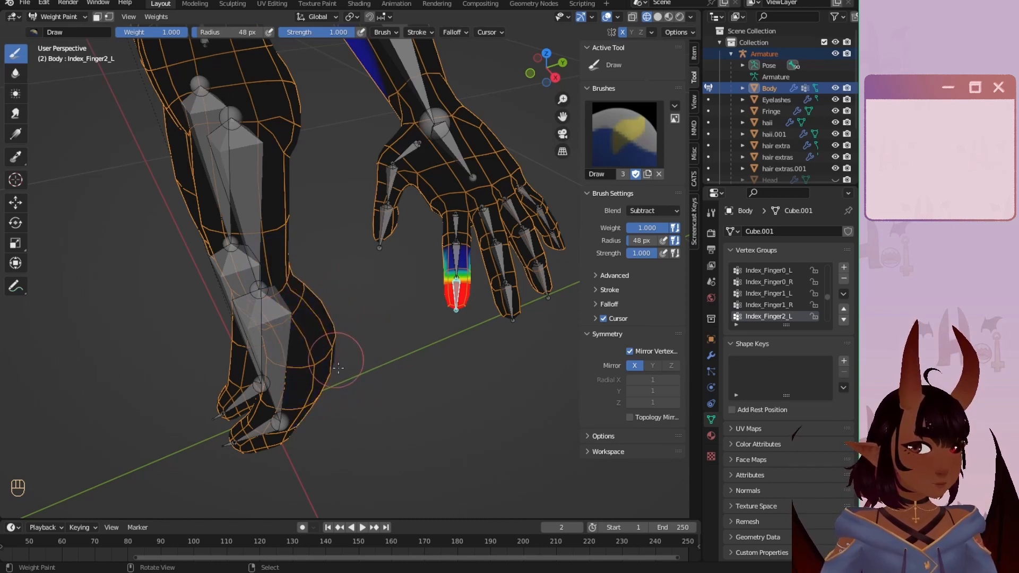
scroll(260, 160, down, 6)
drag(318, 111, 328, 183)
Select the Left_Wrist bone, check its weights on the hand, and test-rotate it without keeping the rotation.
middle_drag(327, 170, 389, 135)
scroll(395, 125, down, 4)
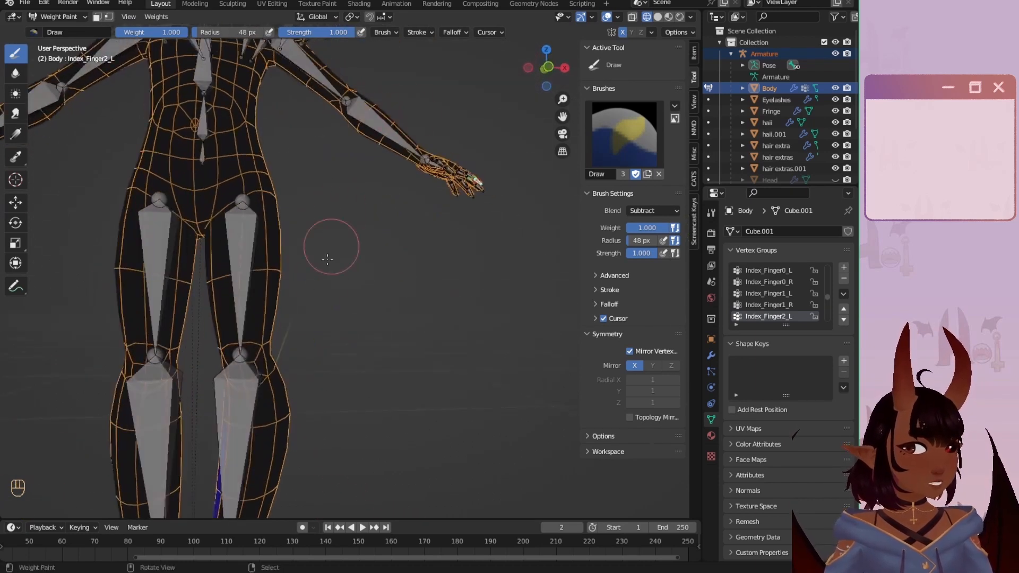
middle_drag(332, 239, 184, 112)
scroll(390, 229, up, 6)
right_click(390, 228)
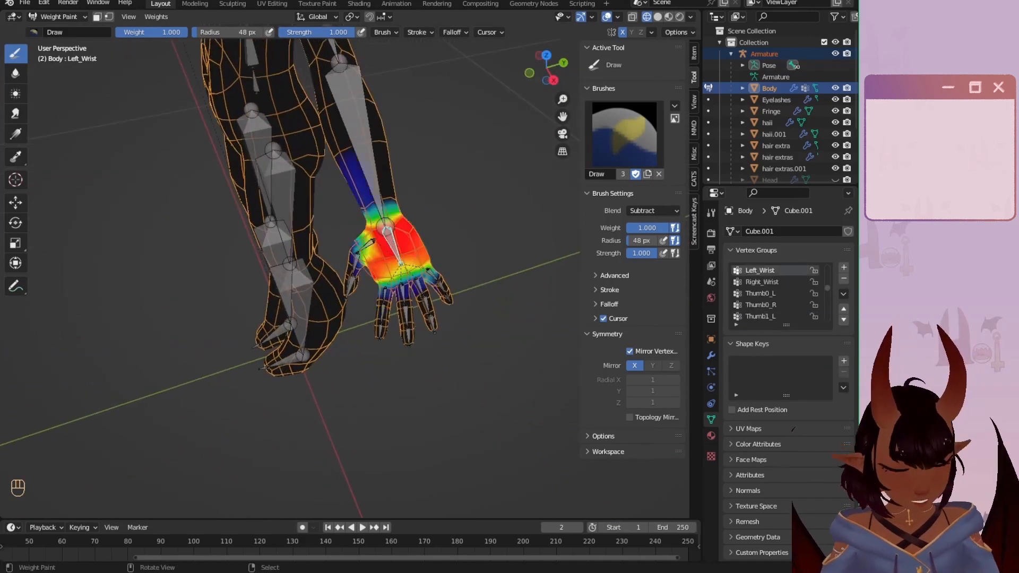
key(r)
right_click(403, 223)
scroll(401, 223, up, 3)
Examine the weights of the left thumb, index and middle finger bones by selecting them in turn.
right_click(350, 294)
right_click(385, 219)
right_click(416, 319)
right_click(408, 386)
right_click(462, 394)
right_click(458, 361)
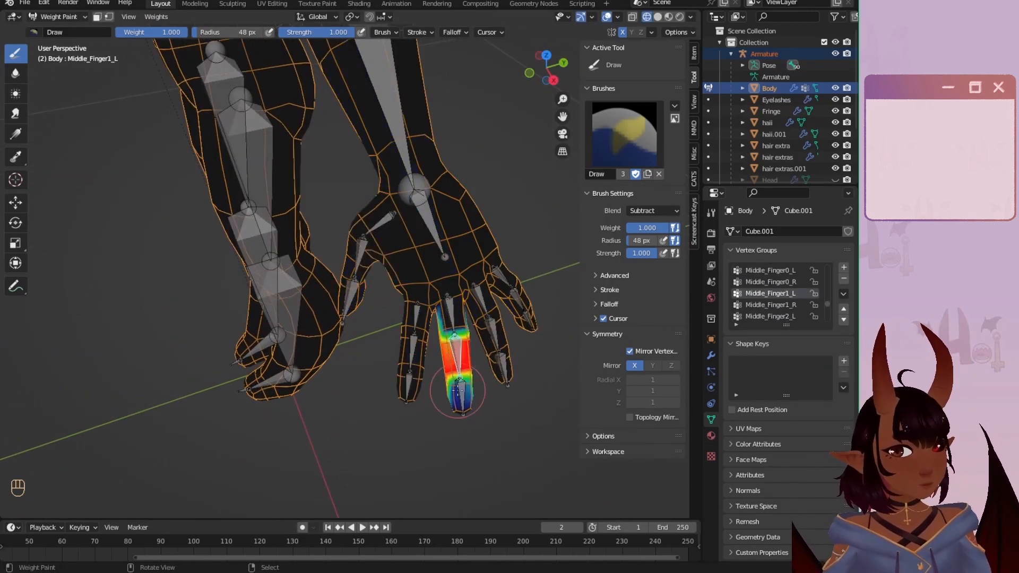
right_click(463, 394)
right_click(454, 354)
right_click(447, 313)
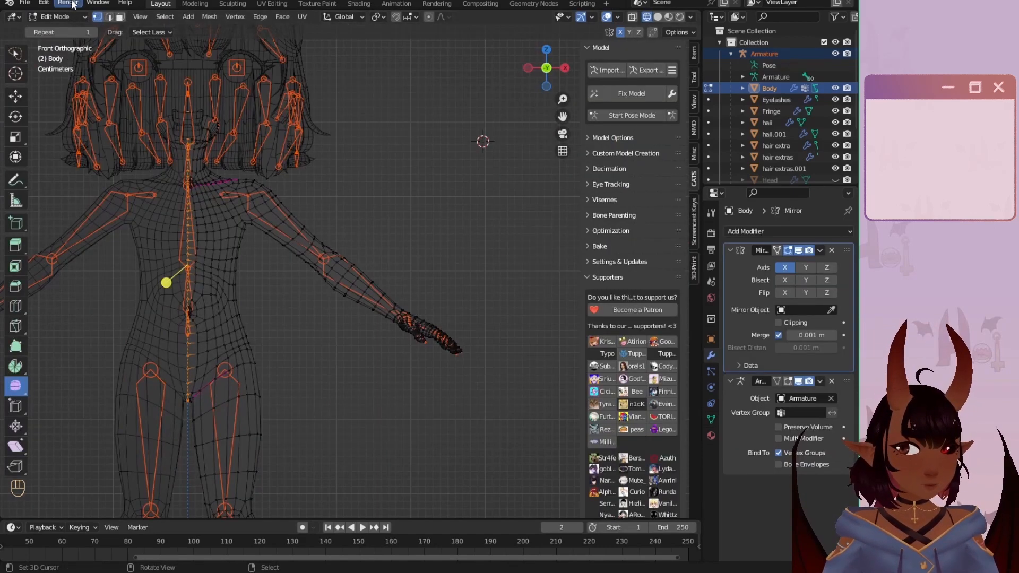
Switch the Body mesh to Weight Paint mode and test-rotate the Left_Arm bone, cancelling the rotation.
click(59, 16)
click(63, 80)
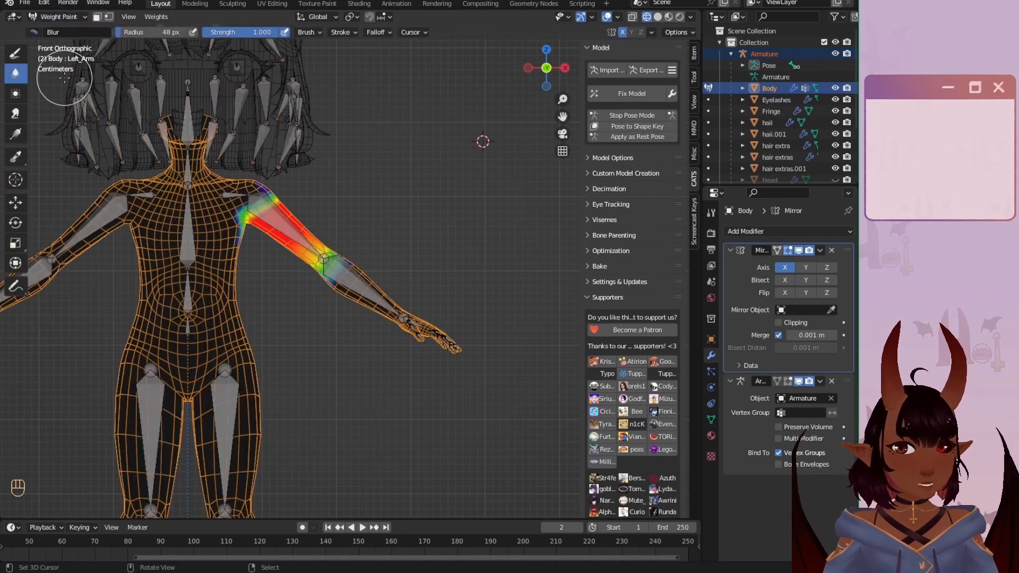
scroll(255, 202, up, 3)
mouse_move(261, 200)
shift+middle_down()
mouse_move(264, 152)
mouse_move(342, 188)
mouse_move(349, 124)
shift+middle_up()
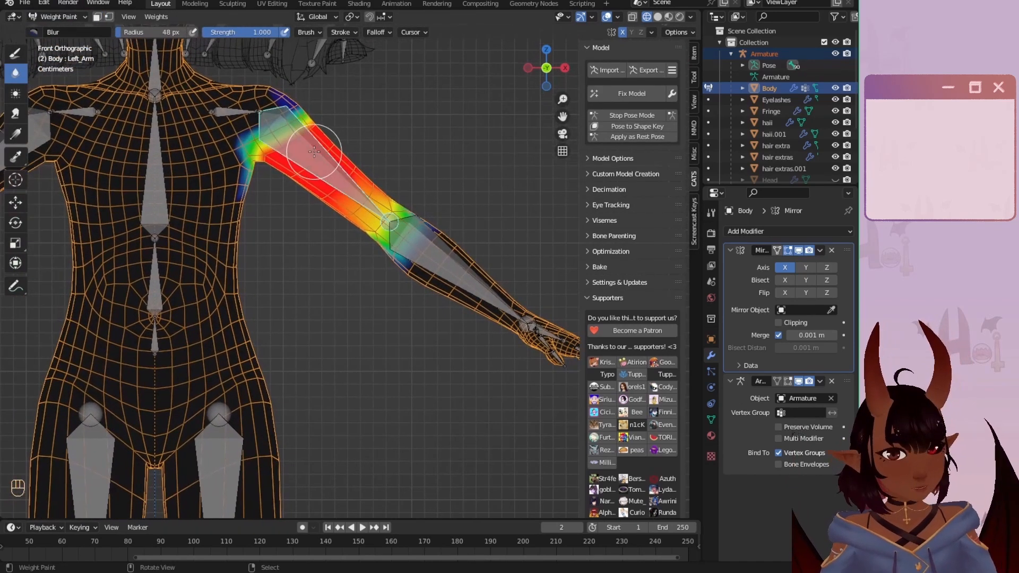
scroll(314, 152, down, 4)
key(r)
right_click(466, 201)
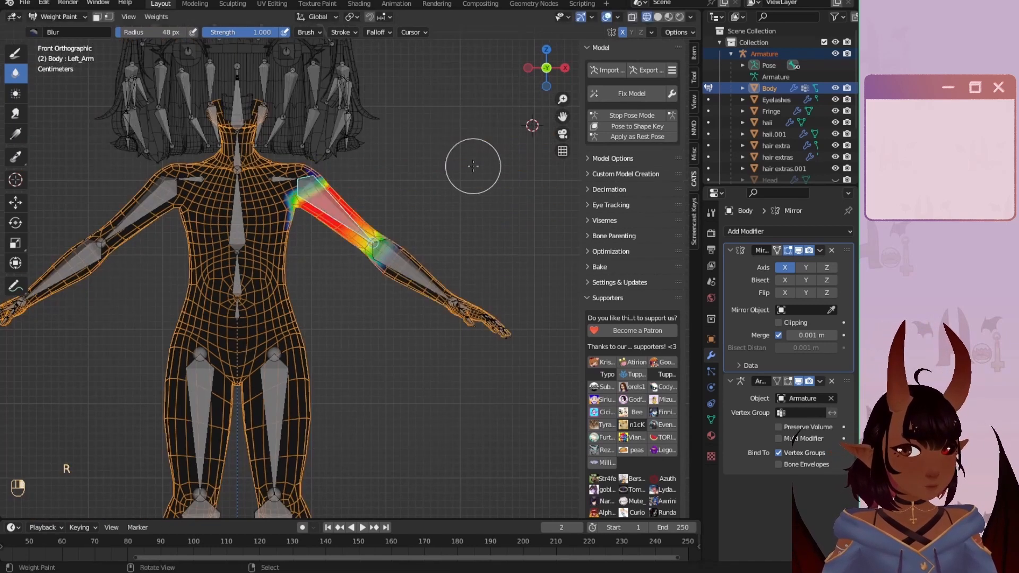
Select only the Armature, put it in Pose Mode, and enable X-axis mirroring for posing.
click(71, 15)
click(69, 29)
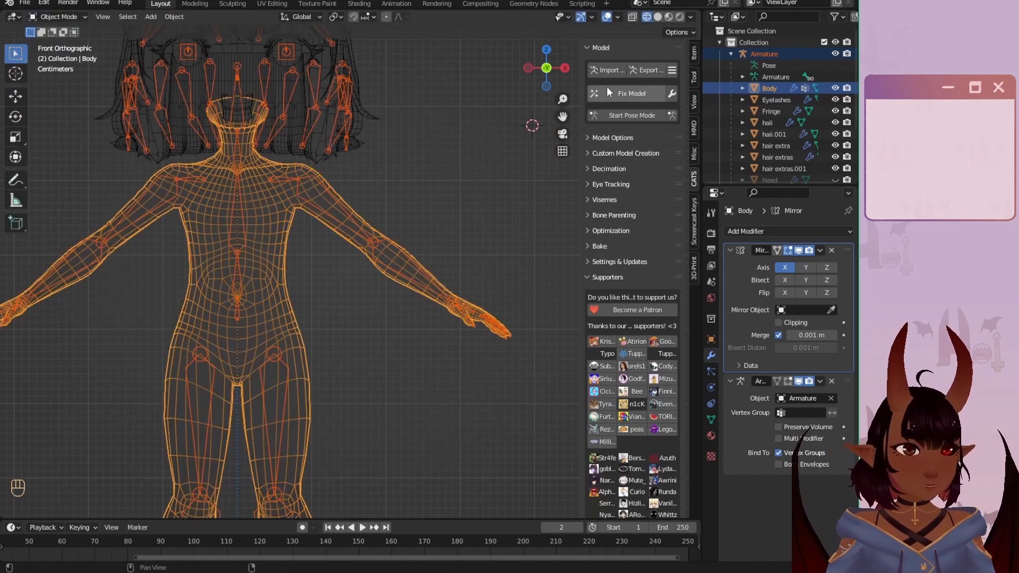
click(765, 53)
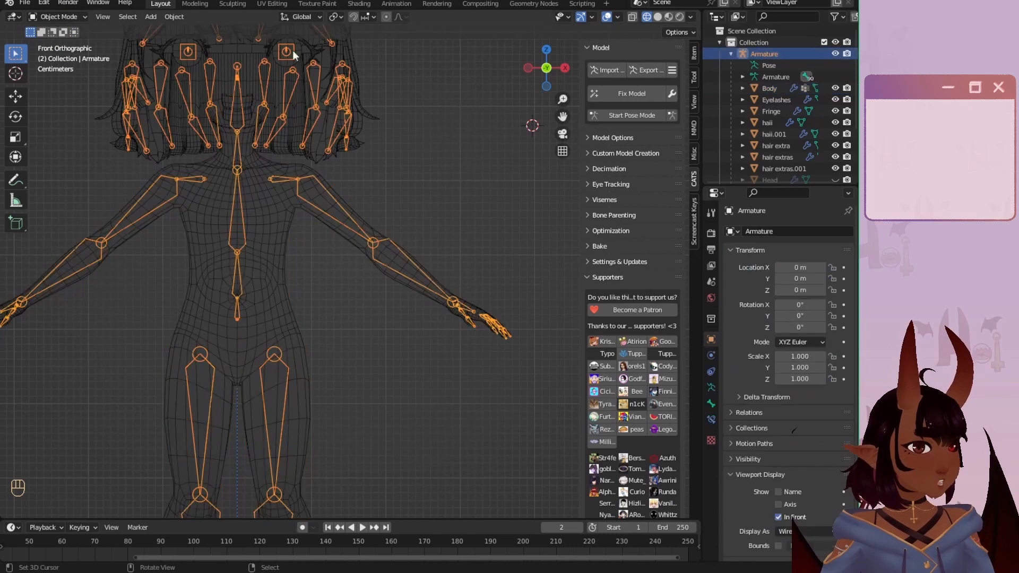
click(77, 14)
click(80, 55)
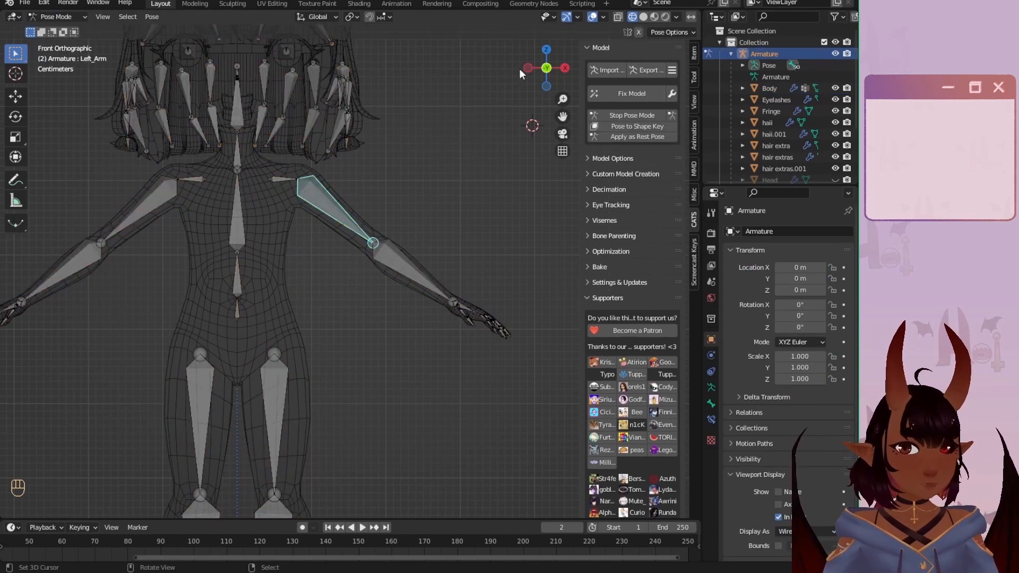
click(636, 32)
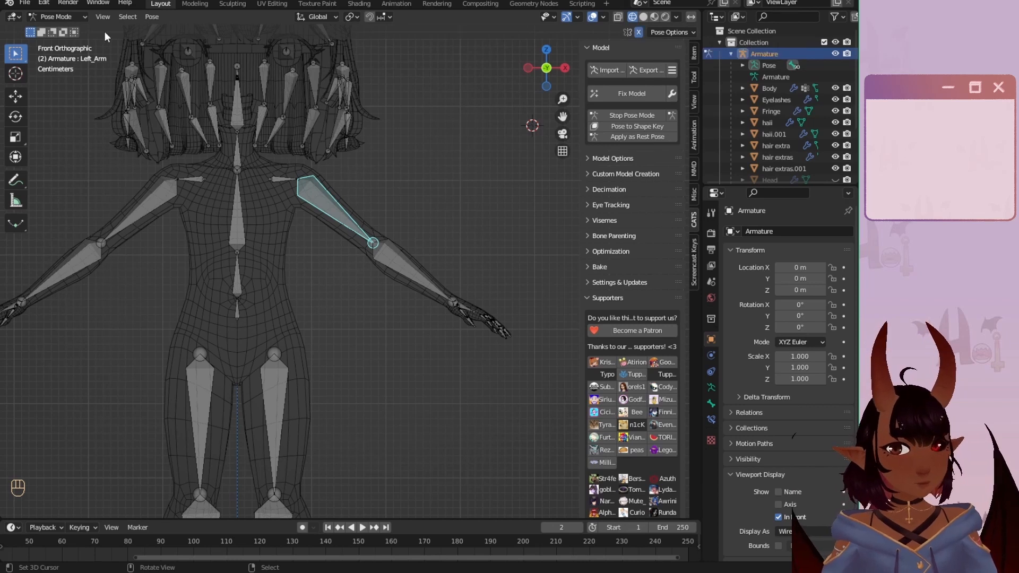
Return to Object Mode, add the Body mesh to the Armature selection, and put Body in Weight Paint mode.
click(54, 19)
click(53, 30)
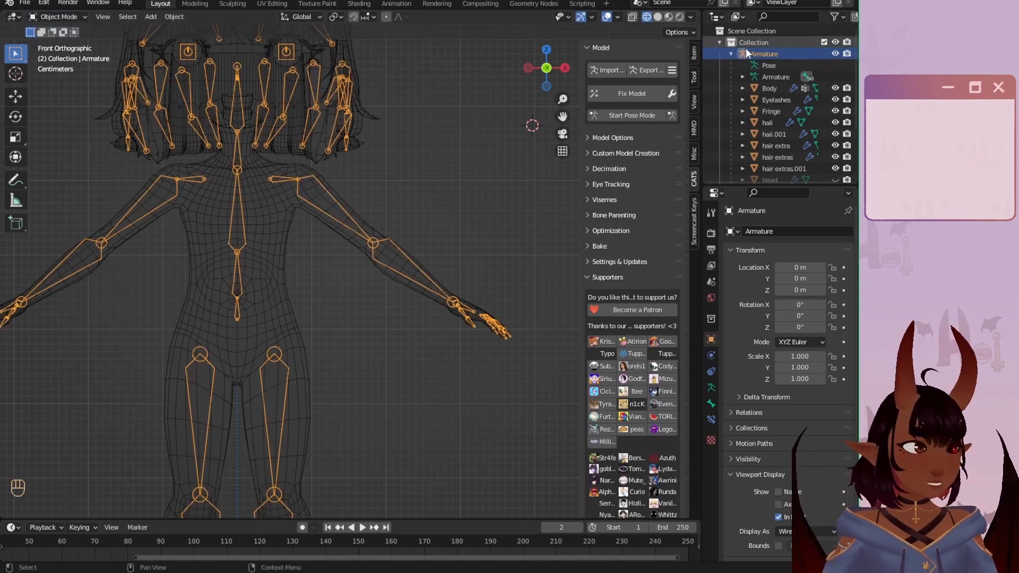
ctrl+click(769, 88)
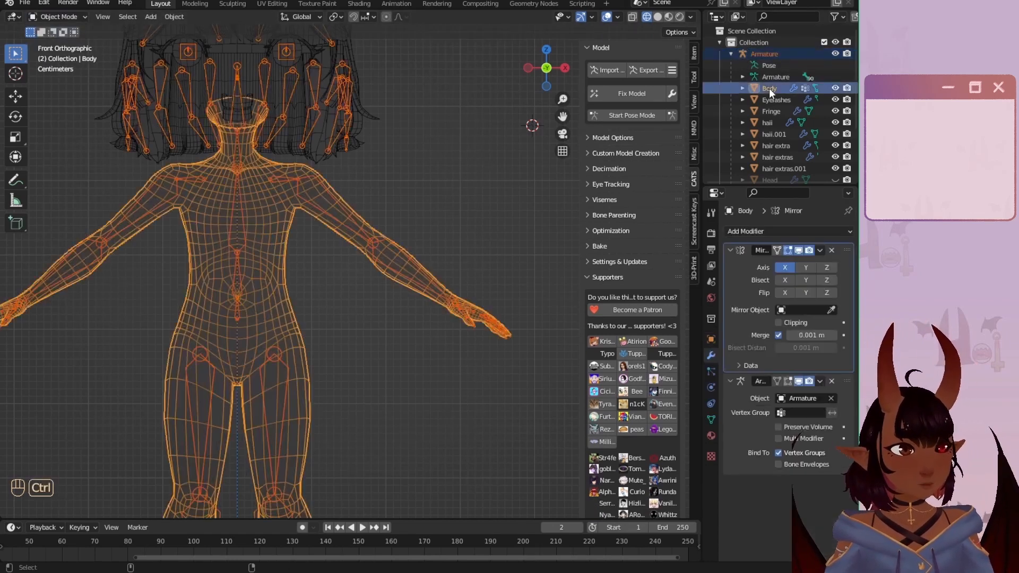
click(59, 17)
click(53, 77)
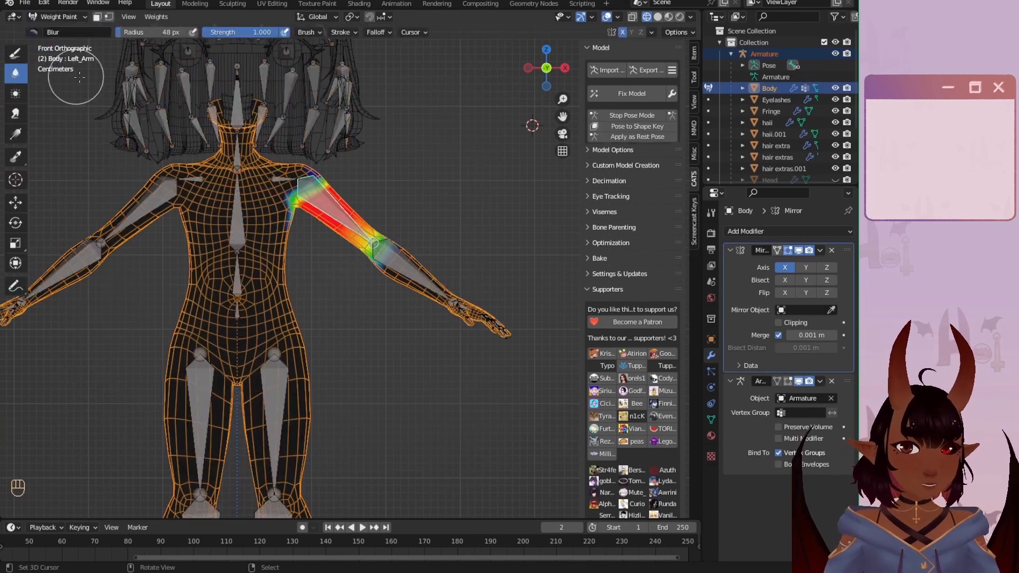
Rotate the Left_Arm bone by 322° in the front view so the arms extend horizontally.
scroll(361, 160, up, 3)
shift+middle_drag(360, 158, 360, 249)
scroll(329, 254, down, 2)
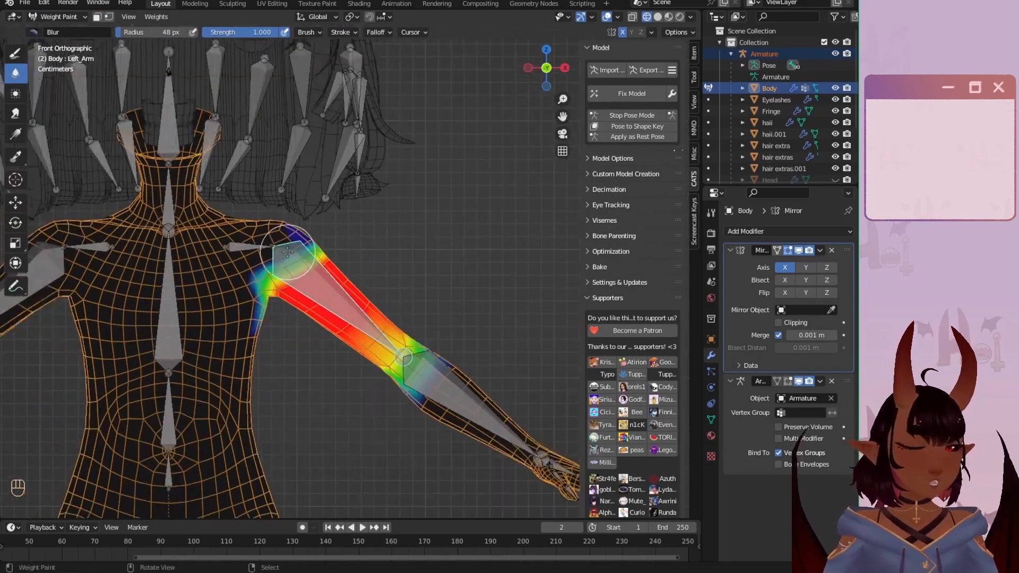
scroll(372, 308, up, 2)
key(r)
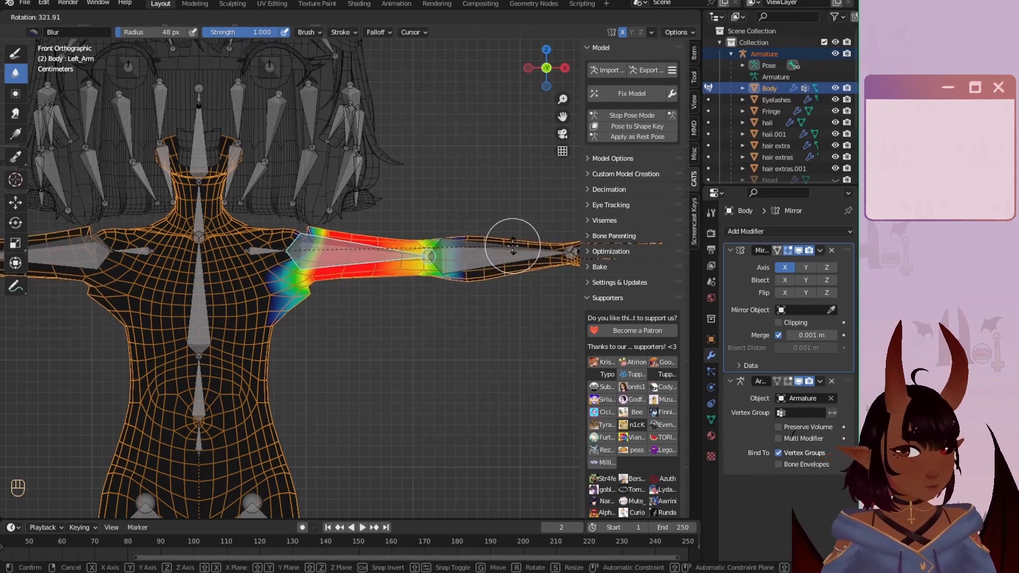
click(511, 236)
Enlarge the Blur brush to a 103 px radius and blur the Left_Arm weights around the shoulder joint and armpit.
scroll(398, 287, up, 3)
shift+middle_drag(325, 296, 395, 301)
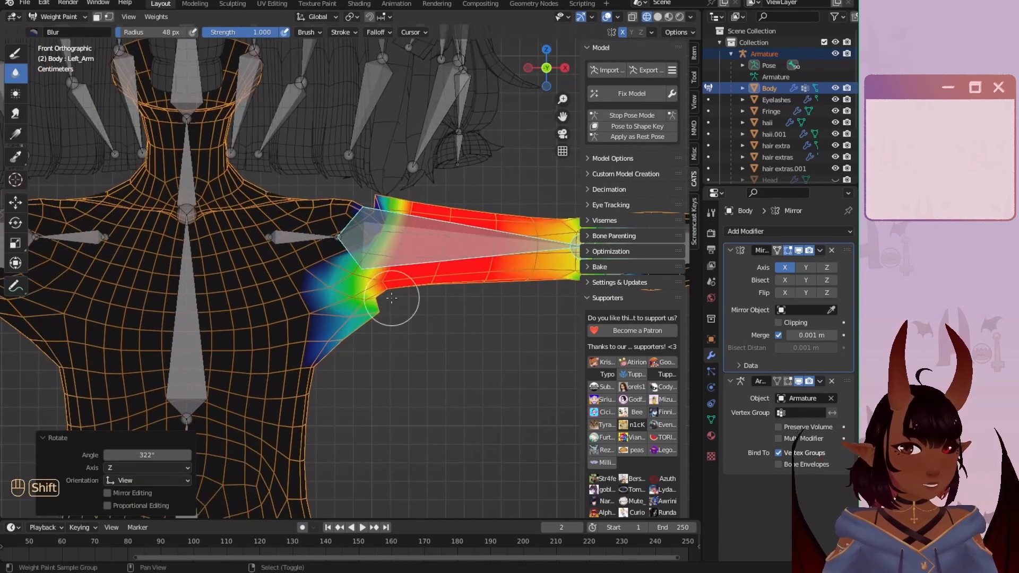
scroll(381, 208, up, 3)
scroll(382, 211, down, 1)
shift+middle_drag(382, 210, 326, 269)
scroll(352, 239, up, 2)
key(f)
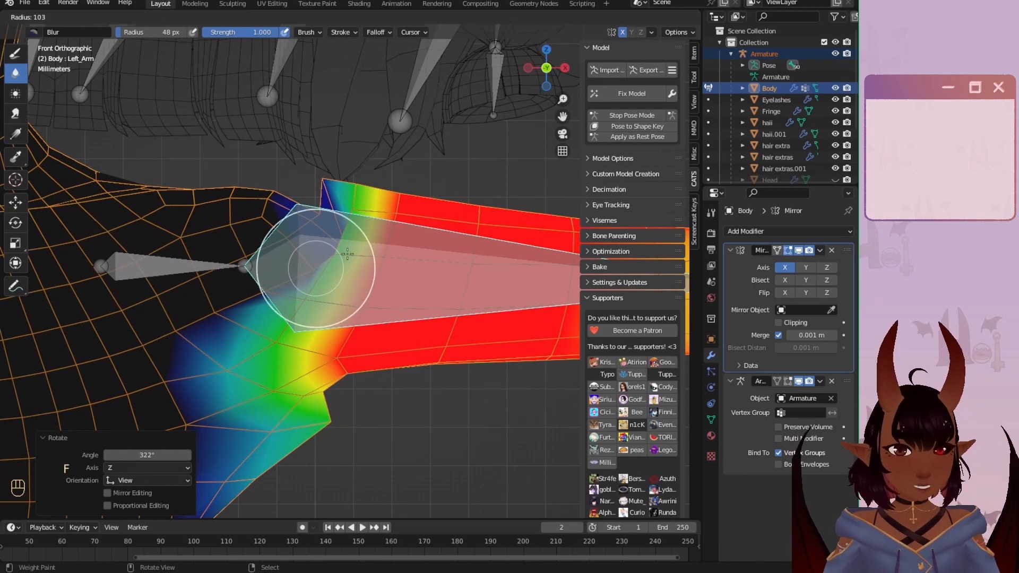
click(372, 258)
scroll(340, 266, down, 6)
scroll(302, 264, up, 4)
scroll(303, 264, up, 1)
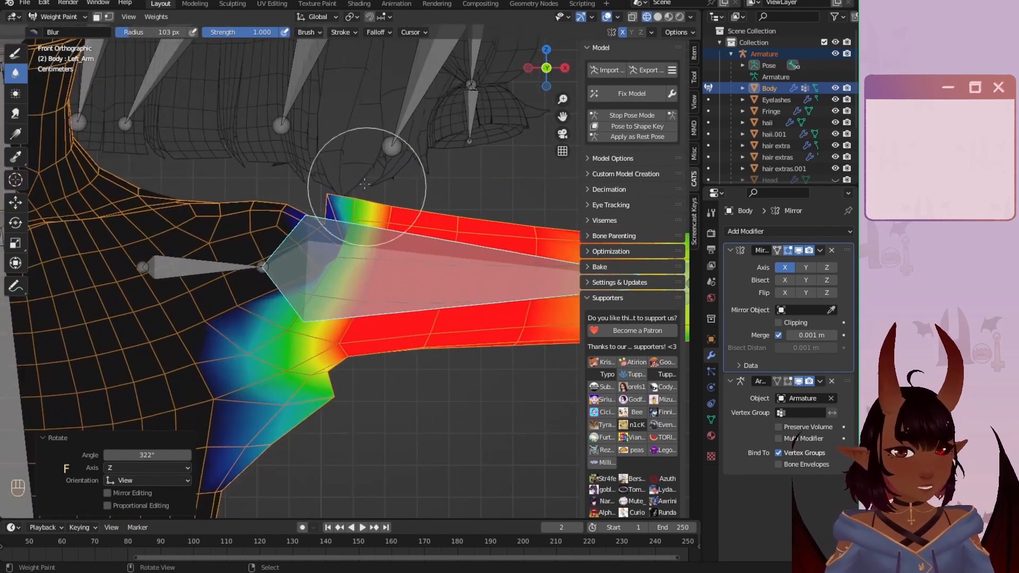
drag(330, 250, 320, 271)
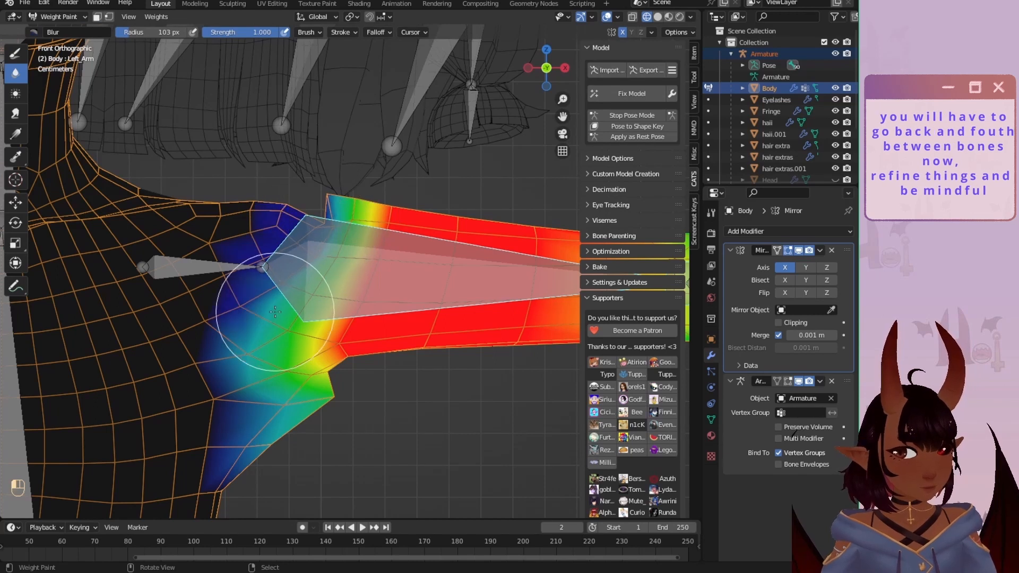
Blur the Left_Shoulder weights where the shoulder meets the upper arm, and smooth the Left_Arm weights at the same joint.
ctrl+click(198, 267)
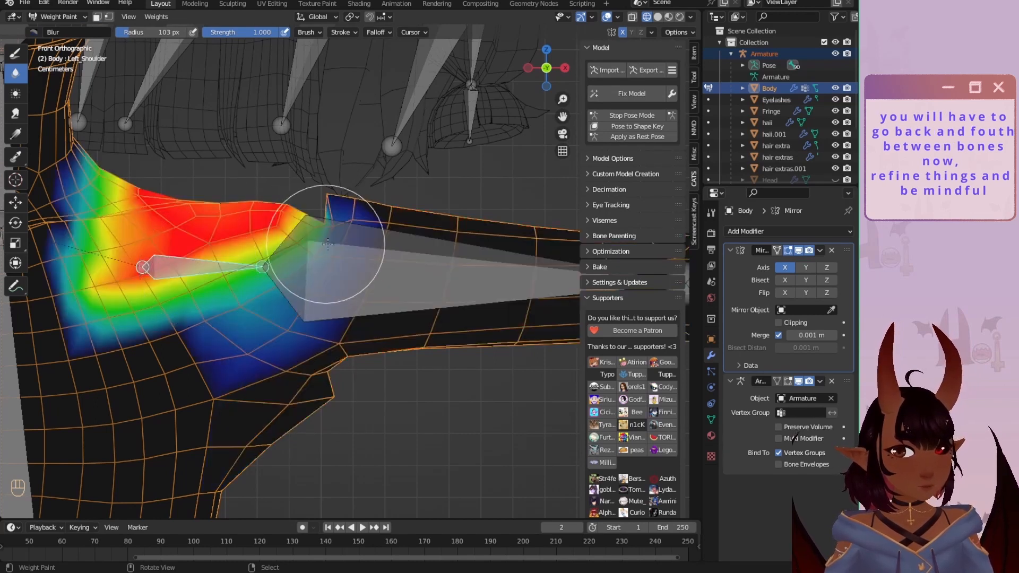
mouse_move(324, 227)
mouse_down()
mouse_move(341, 191)
mouse_move(352, 201)
mouse_move(270, 249)
mouse_up()
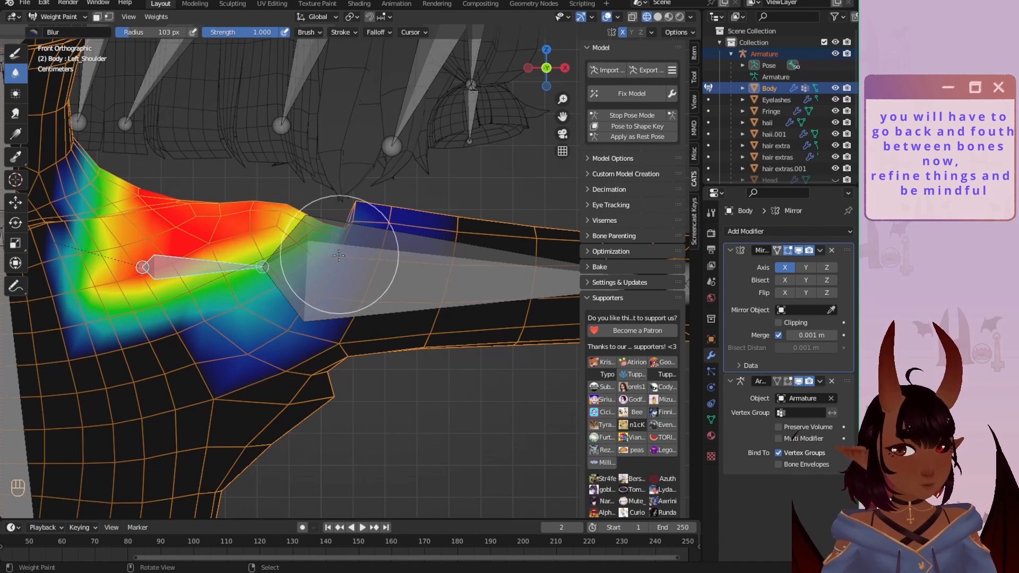
ctrl+click(294, 236)
mouse_move(355, 213)
mouse_down()
mouse_move(336, 236)
mouse_move(341, 205)
mouse_move(368, 170)
mouse_move(295, 273)
mouse_move(367, 218)
mouse_move(334, 250)
mouse_move(366, 183)
mouse_up()
Select the Left_Shoulder bone, review the Blur brush's stroke settings, and select the Left_Arm bone again.
ctrl+click(233, 266)
click(314, 32)
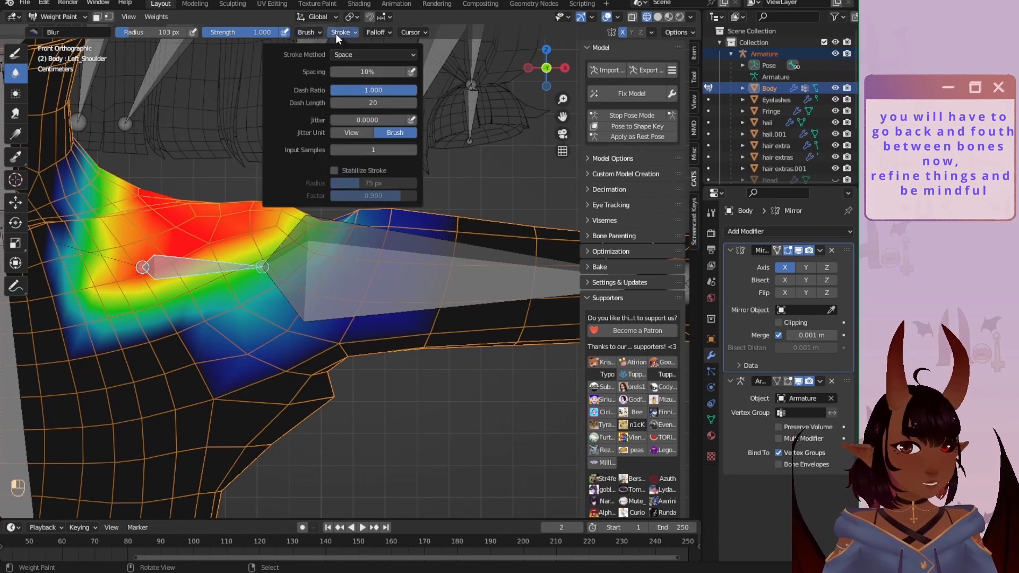
mouse_move(373, 31)
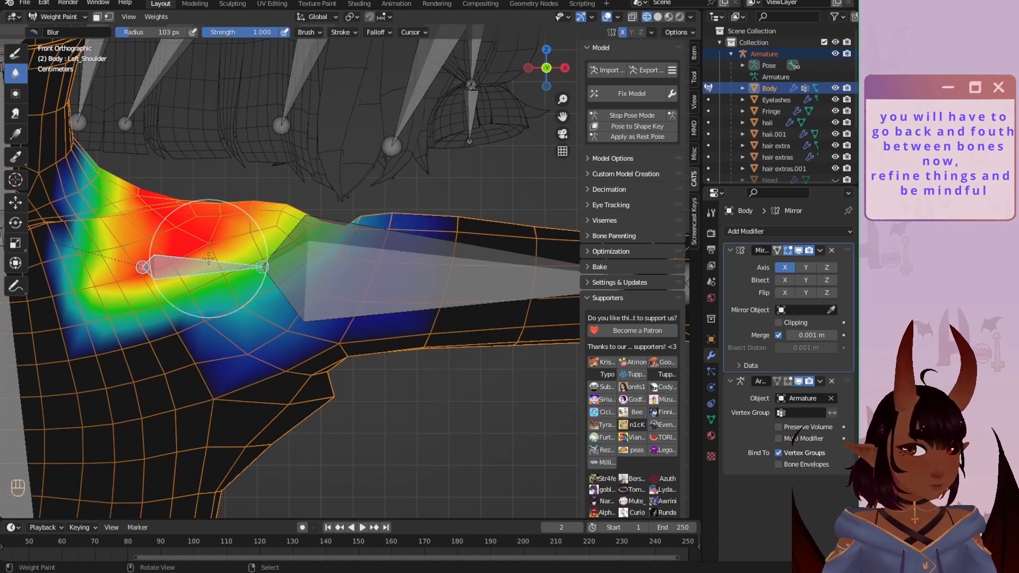
ctrl+click(344, 228)
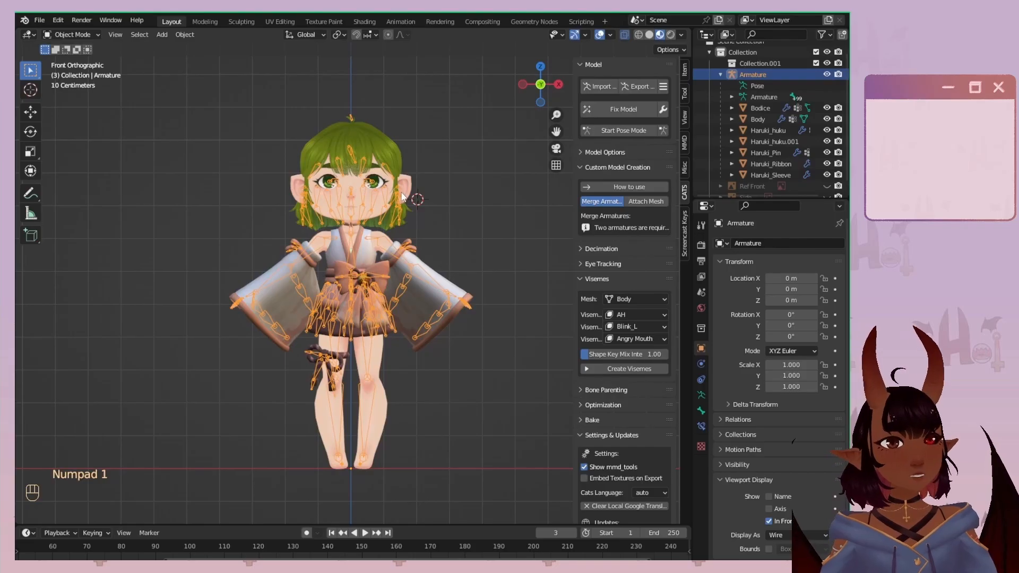
Inspect the armature over the green-haired character's outfit from the front and collapse the viewport sidebar.
scroll(378, 296, up, 4)
scroll(404, 260, up, 2)
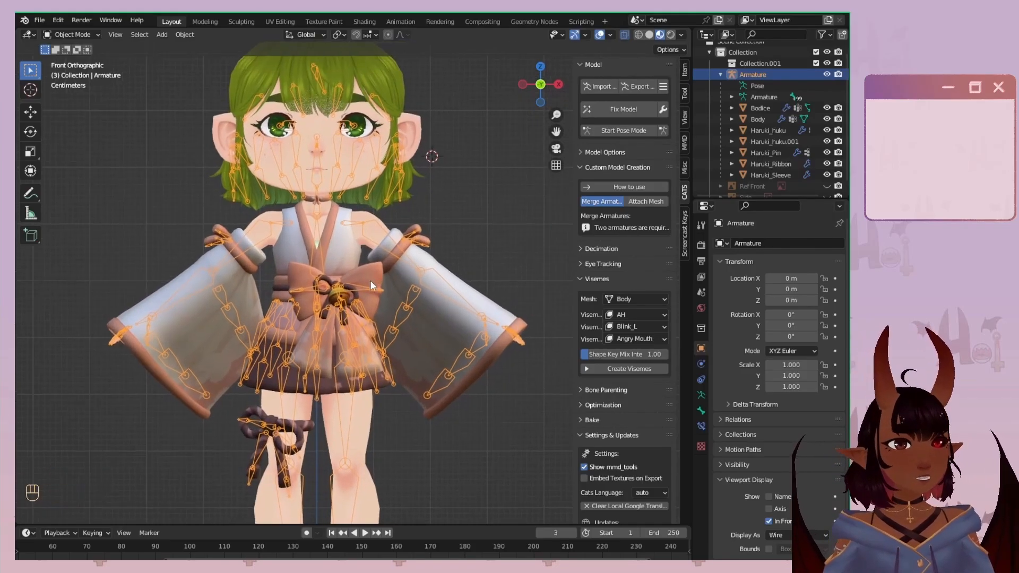
scroll(434, 272, up, 2)
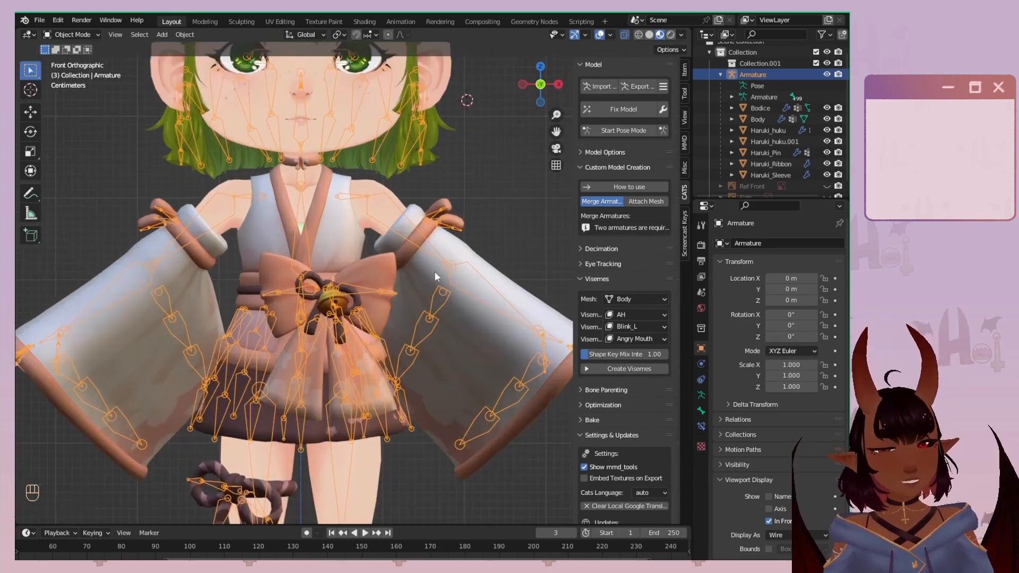
scroll(430, 279, down, 3)
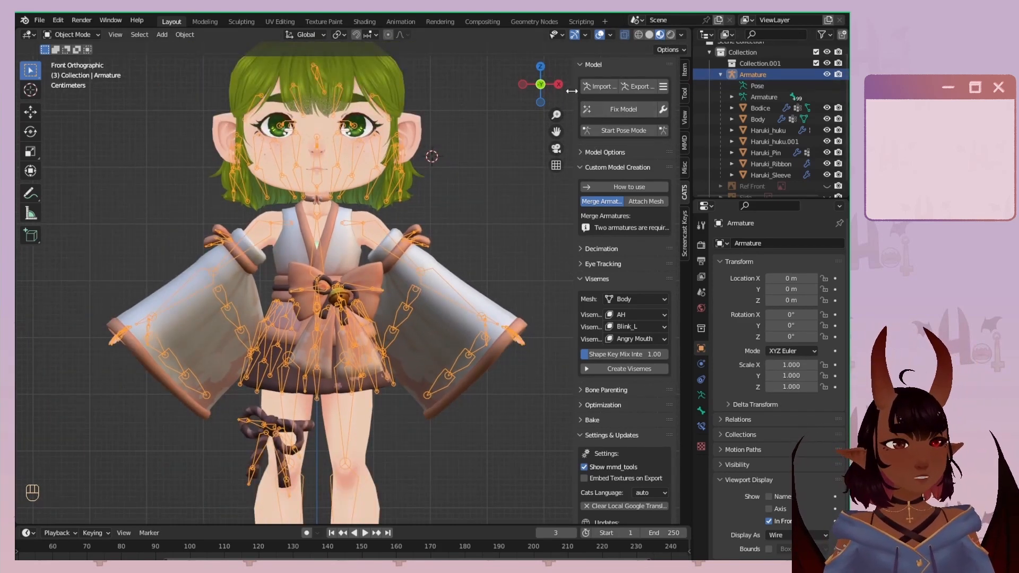
drag(571, 92, 682, 91)
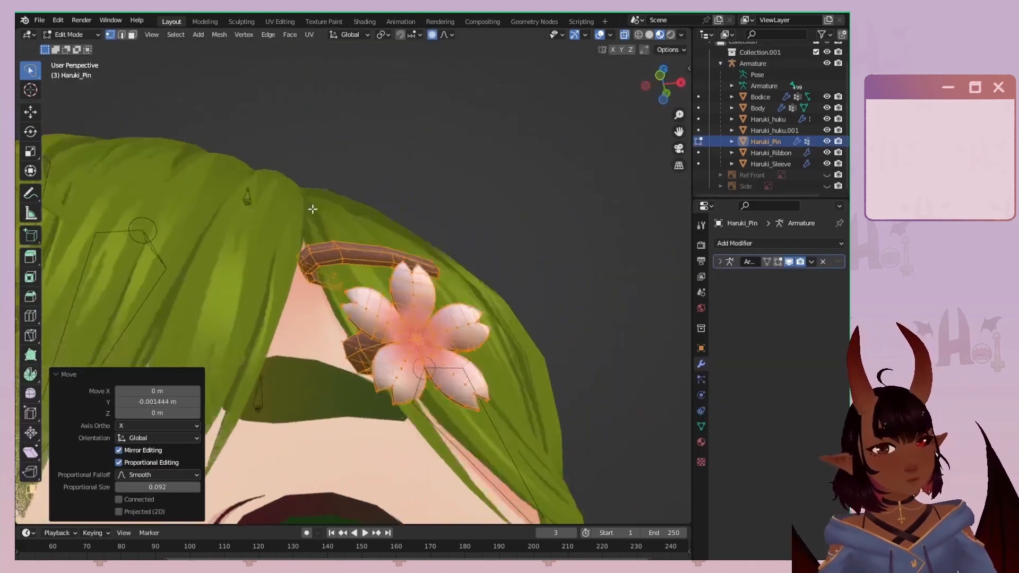
Check the Haruki_Pin flower hair clip's placement on the hair in the front view.
key(KP_1)
scroll(326, 236, up, 1)
scroll(327, 237, down, 6)
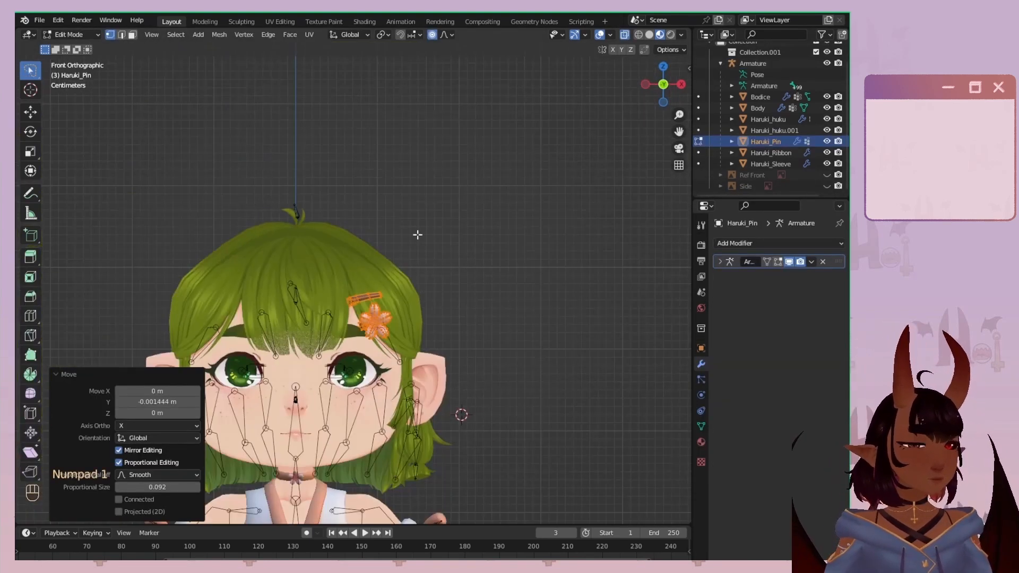